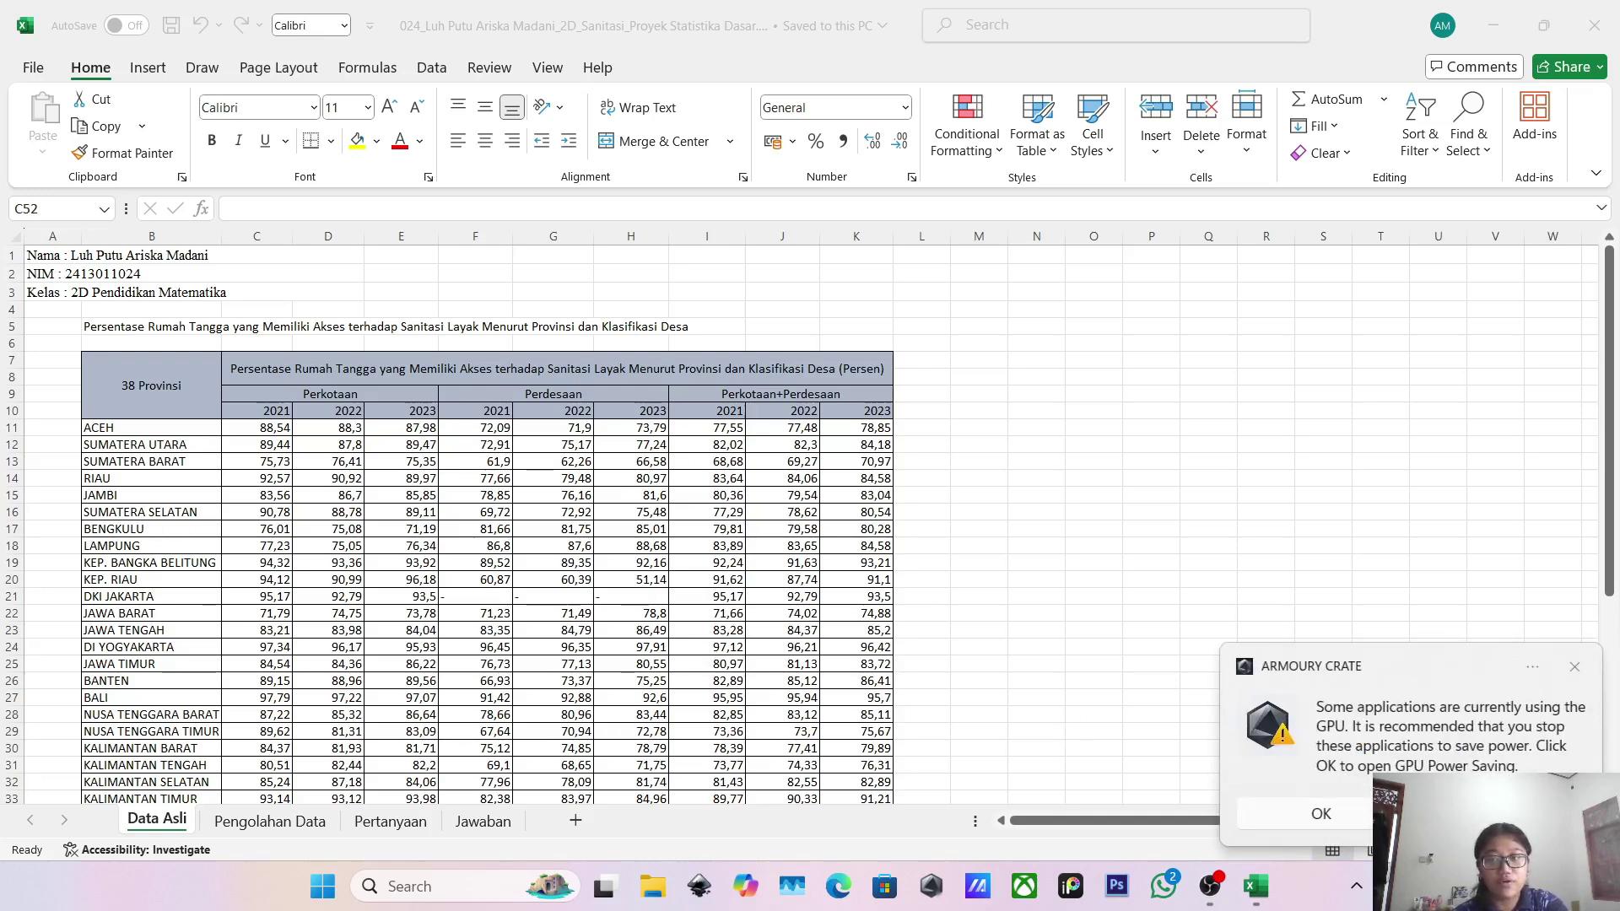
Dismiss the Armoury Crate notification and review the Data Asli sanitation table down to its source link.
{"action": "left_click", "coordinate": [1574, 666]}
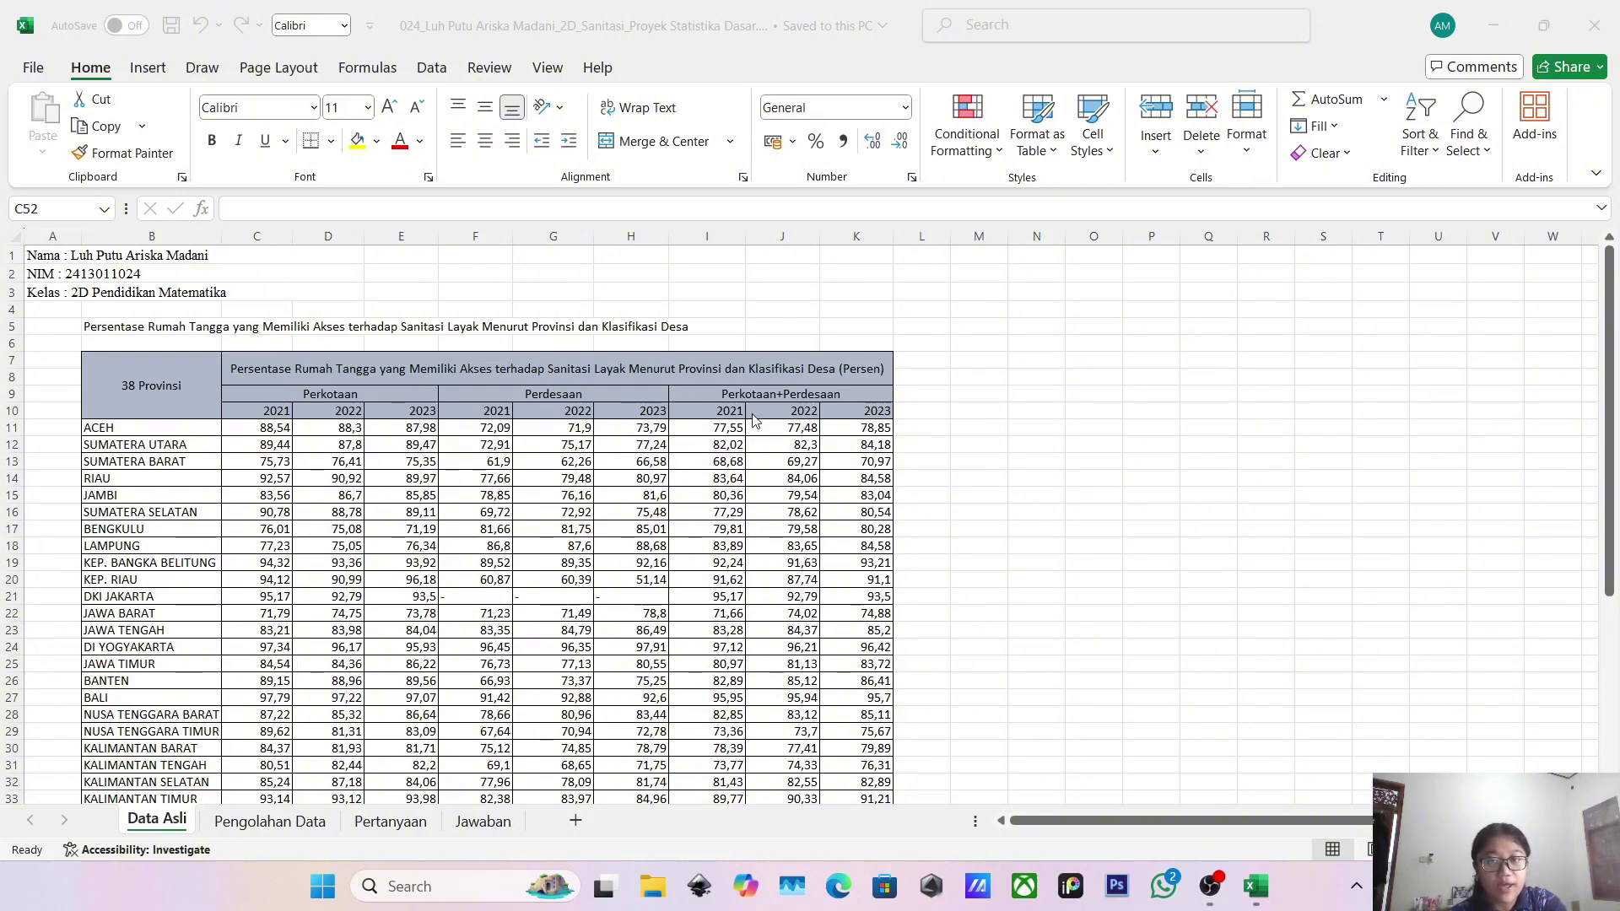
{"action": "scroll", "coordinate": [755, 419], "scroll_direction": "down", "scroll_amount": 3}
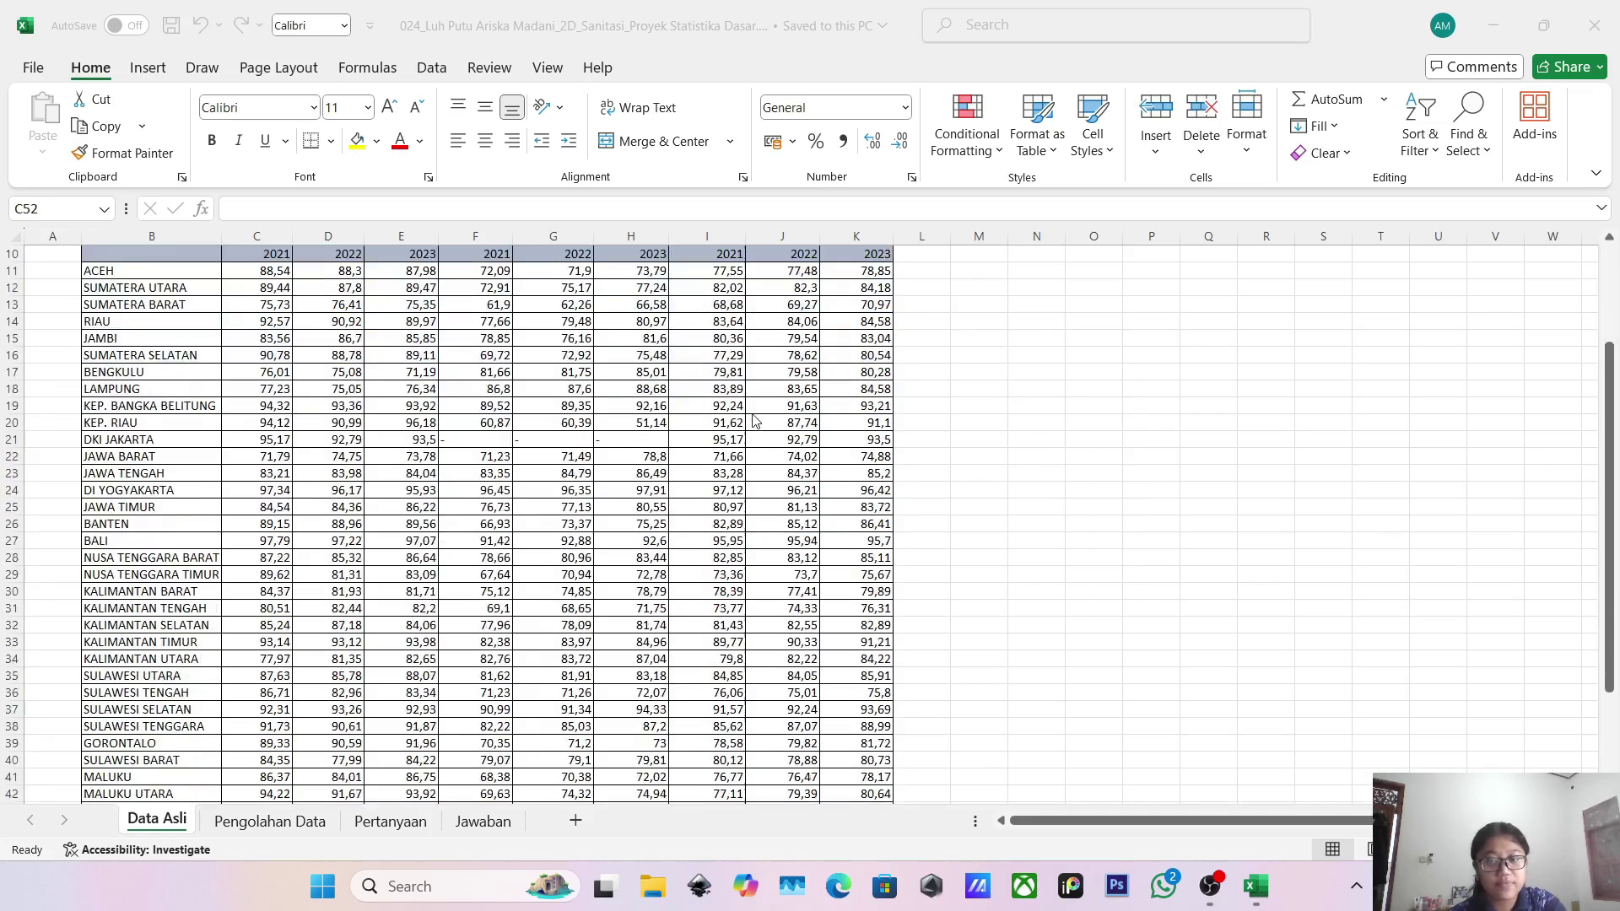
{"action": "scroll", "coordinate": [755, 420], "scroll_direction": "down", "scroll_amount": 4}
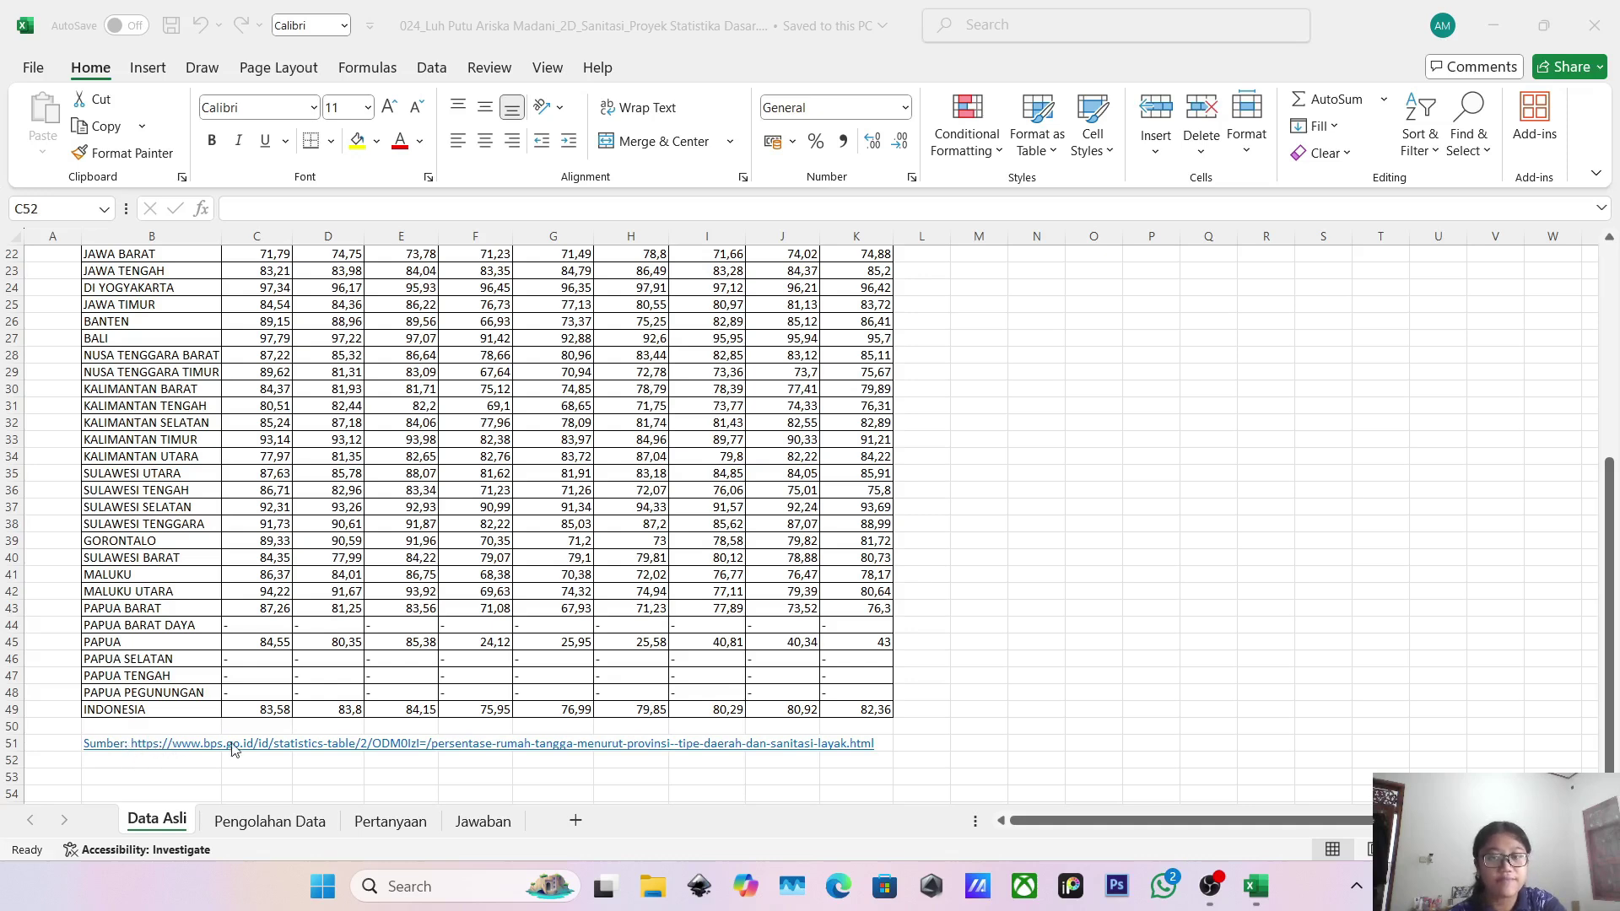
{"action": "scroll", "coordinate": [235, 750], "scroll_direction": "down", "scroll_amount": 1}
Look over the Pengolahan Data sheet, from the full province table to the urban 2021-2023 tables and chart.
{"action": "left_click", "coordinate": [271, 821]}
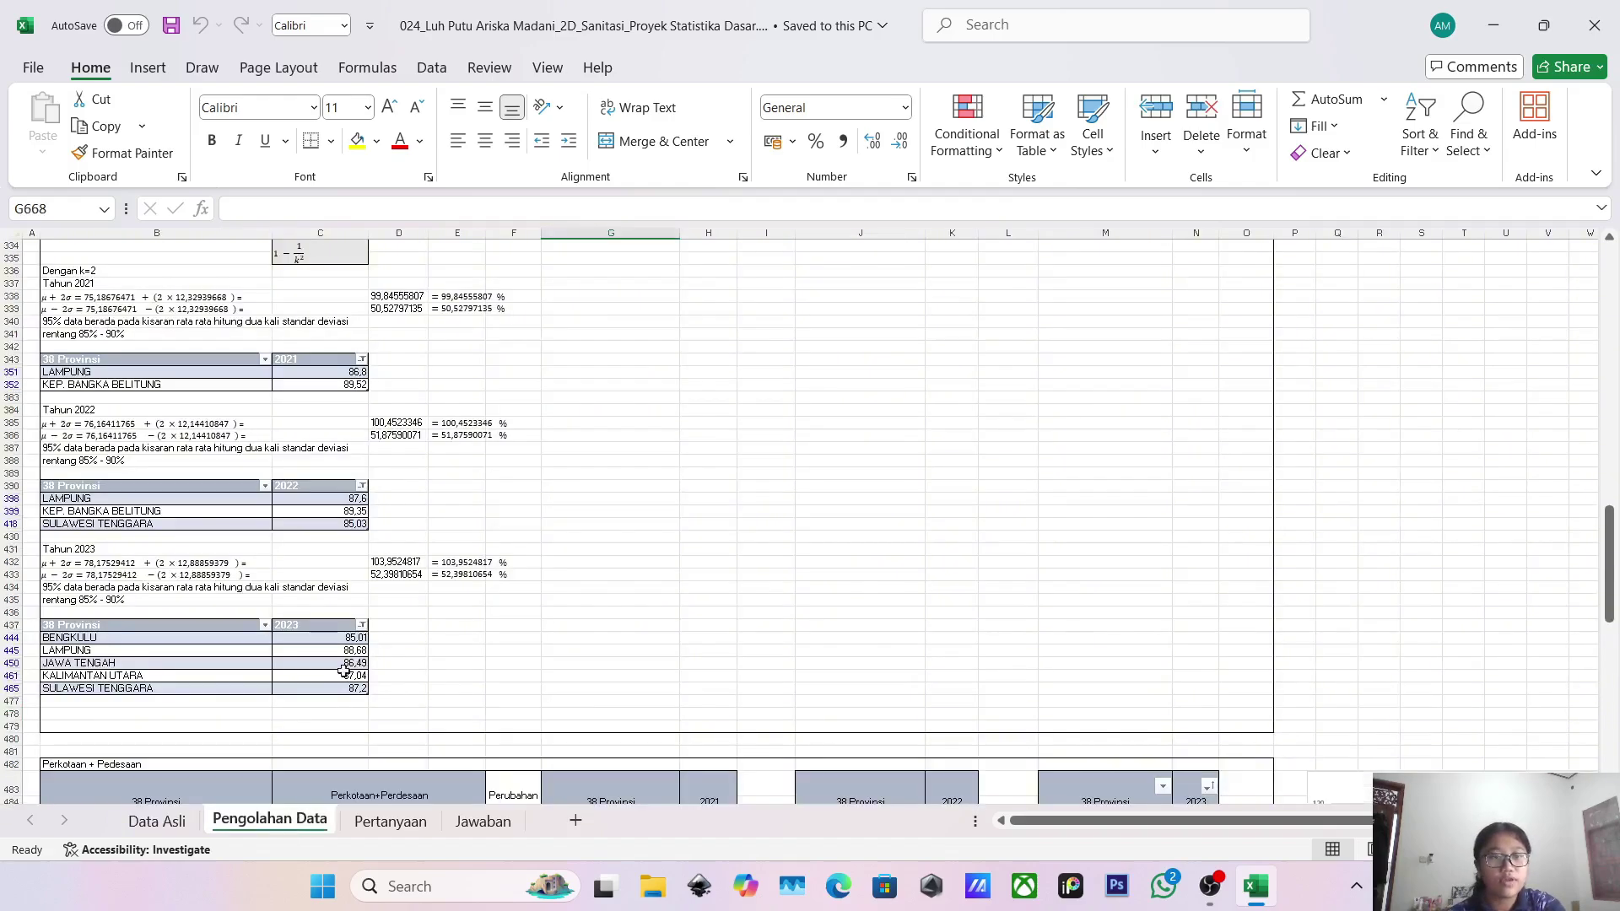
{"action": "scroll", "coordinate": [396, 608], "scroll_direction": "up", "scroll_amount": 20}
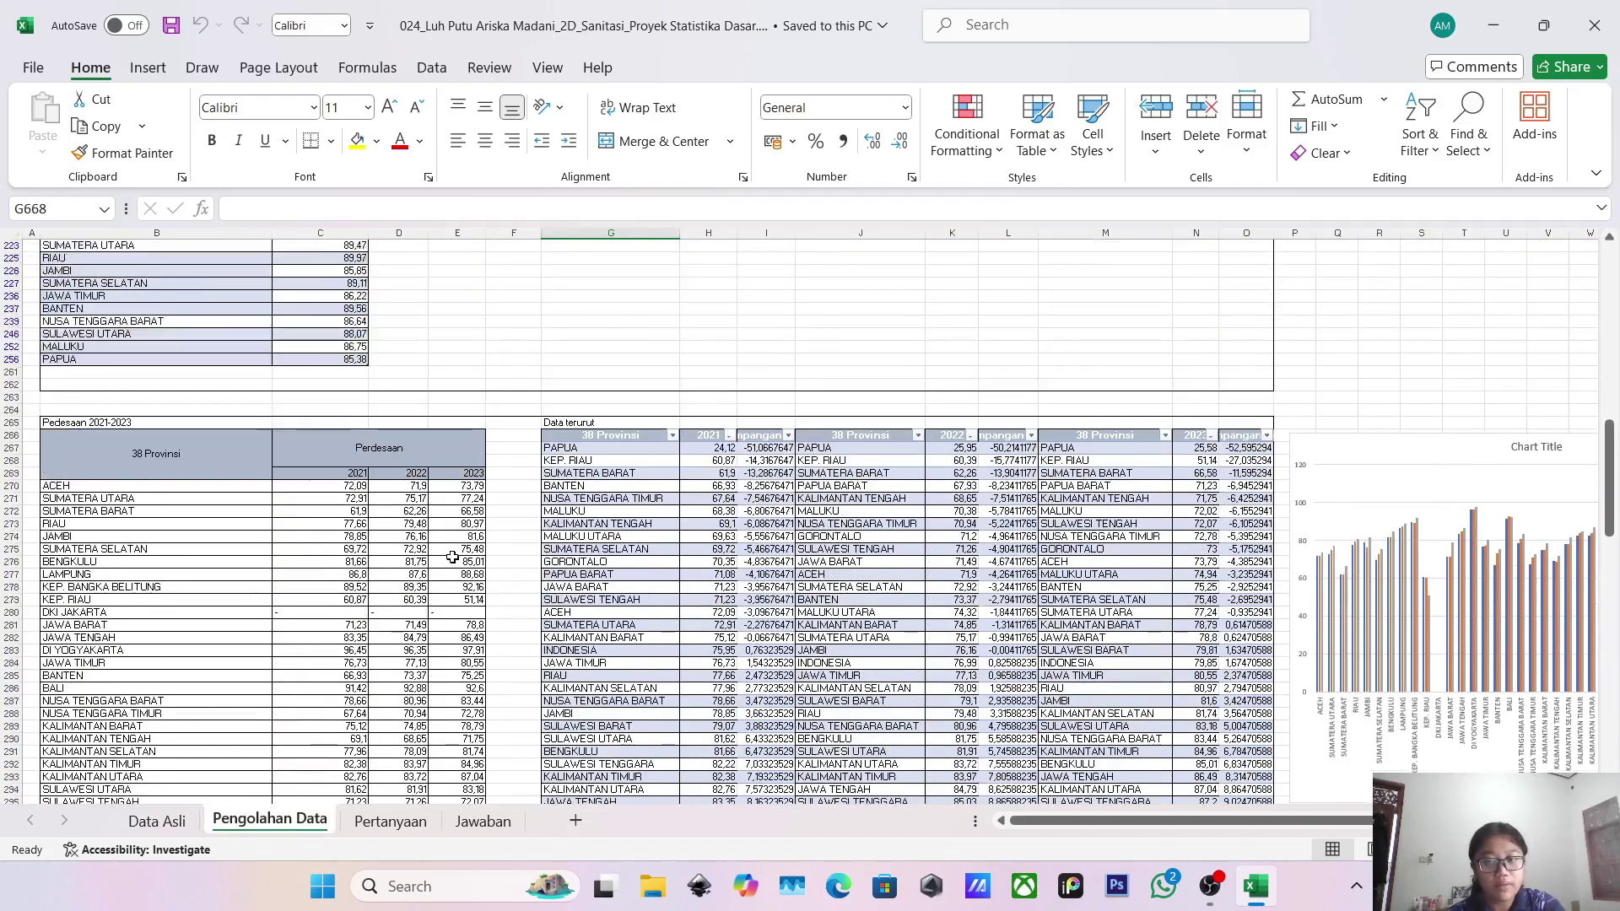
{"action": "scroll", "coordinate": [453, 557], "scroll_direction": "up", "scroll_amount": 20}
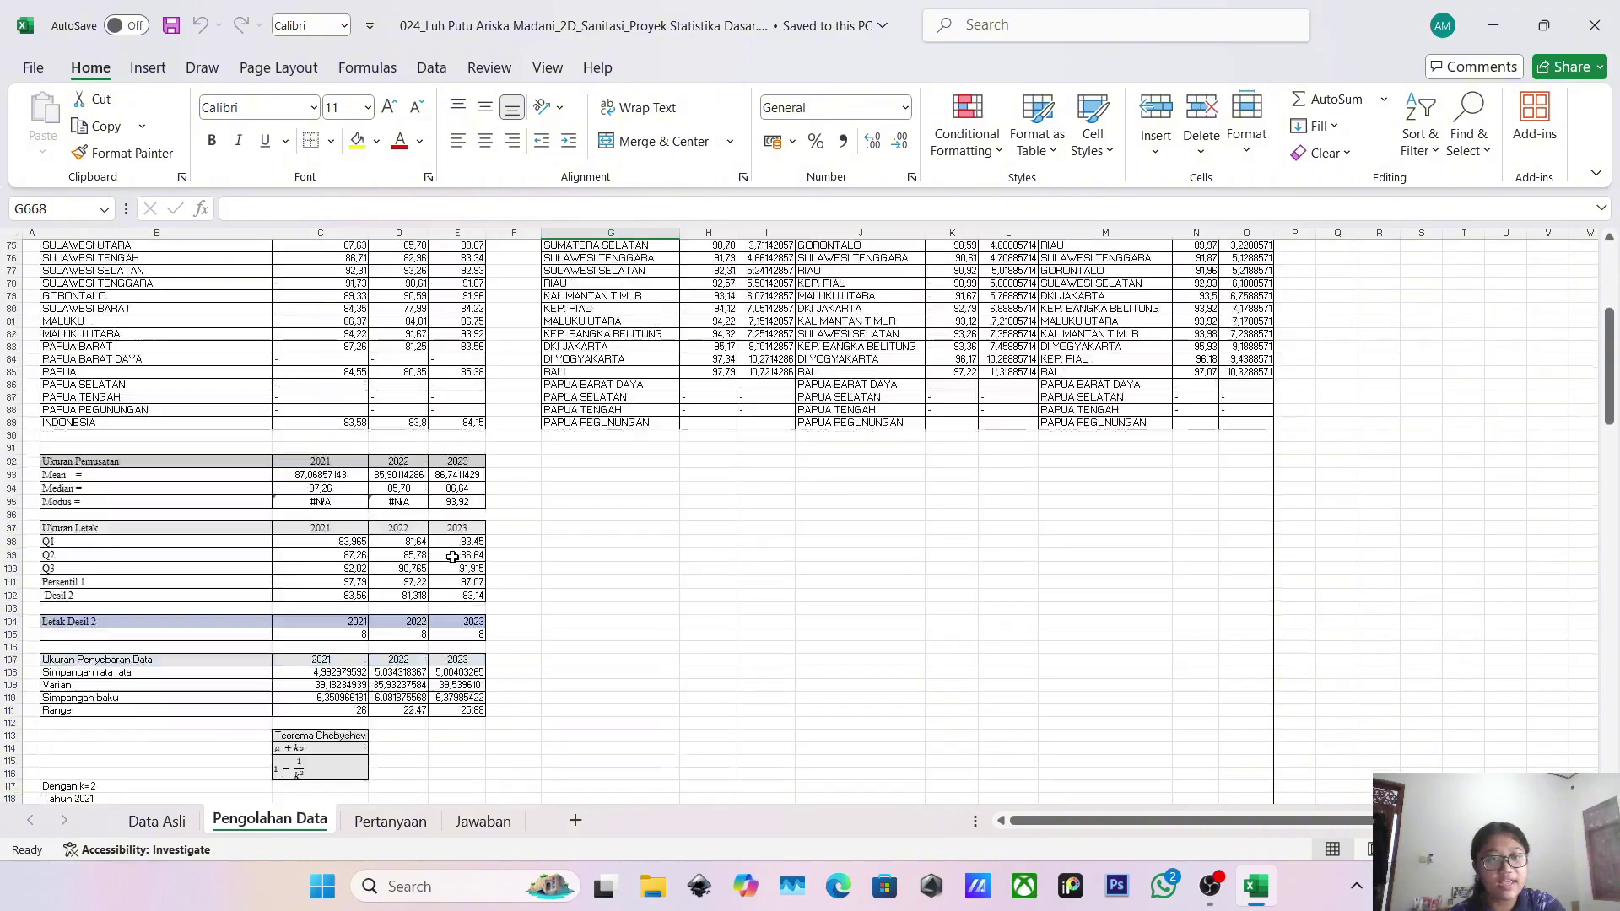
{"action": "scroll", "coordinate": [453, 557], "scroll_direction": "up", "scroll_amount": 20}
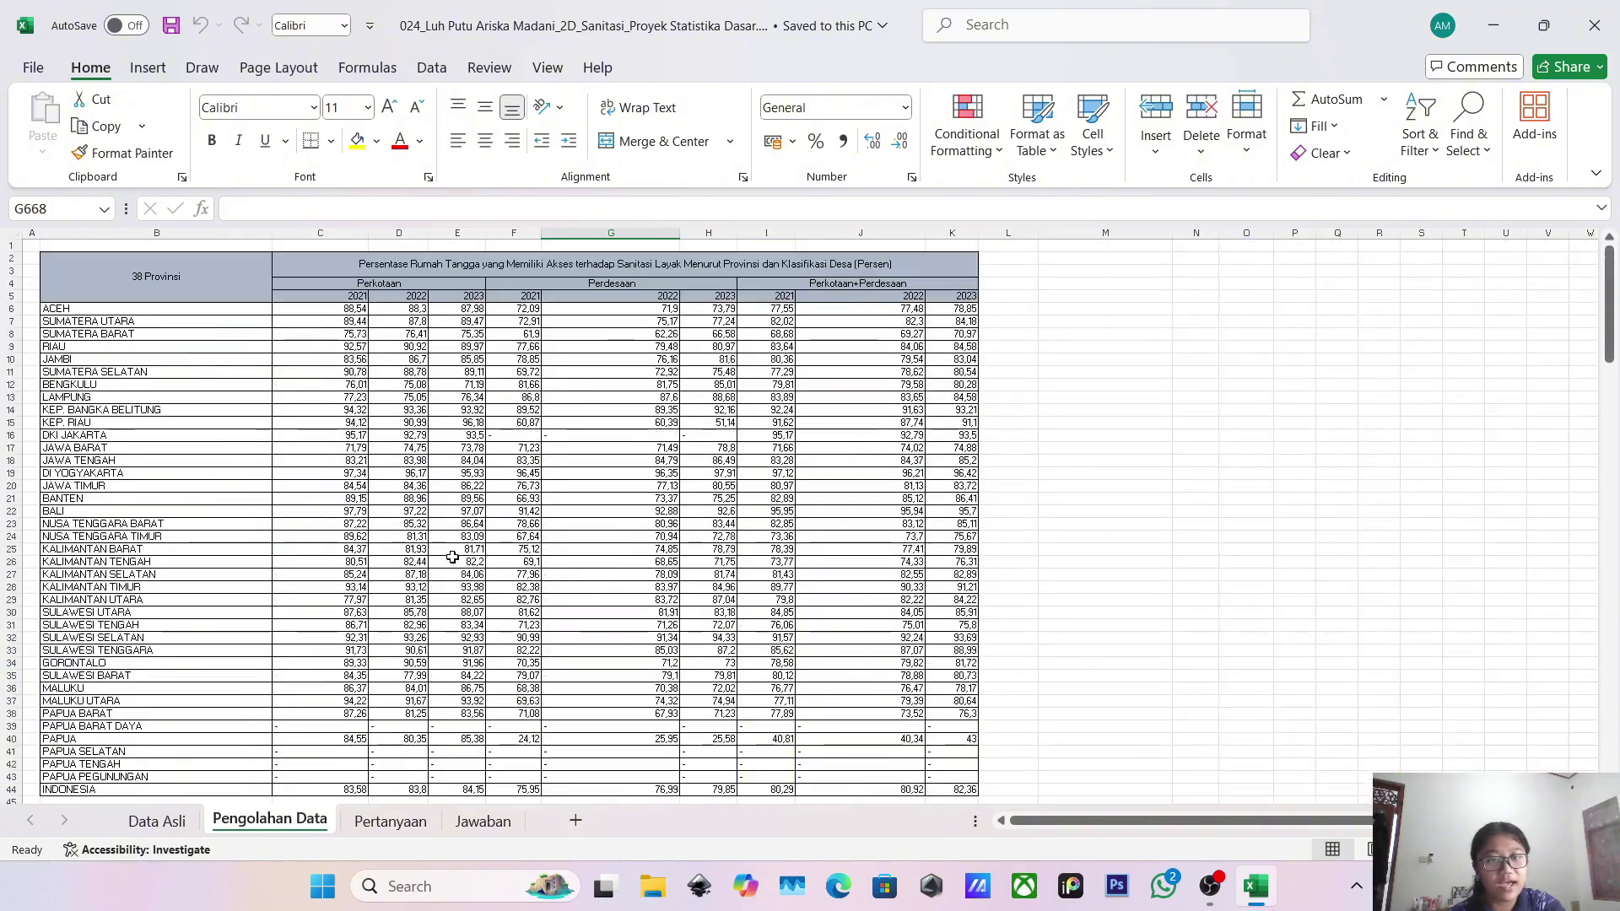
{"action": "scroll", "coordinate": [497, 622], "scroll_direction": "down", "scroll_amount": 15}
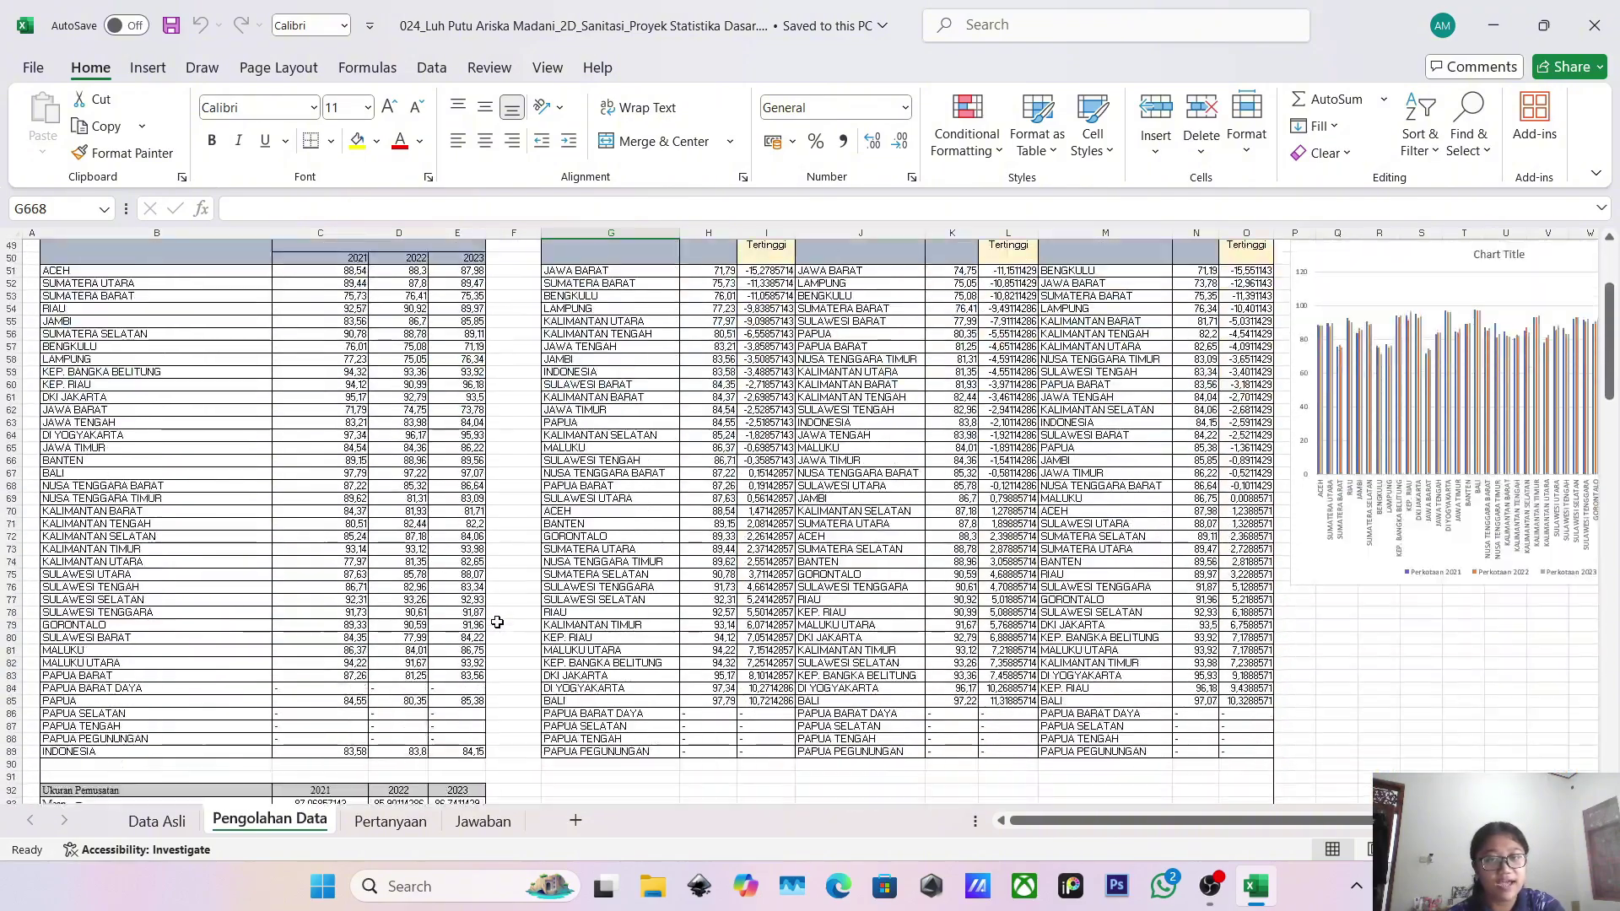
{"action": "scroll", "coordinate": [498, 622], "scroll_direction": "down", "scroll_amount": 5}
View the question list on the Pertanyaan sheet and the mean tables for answer 1 on the Jawaban sheet.
{"action": "key", "text": "ctrl+Page_Down"}
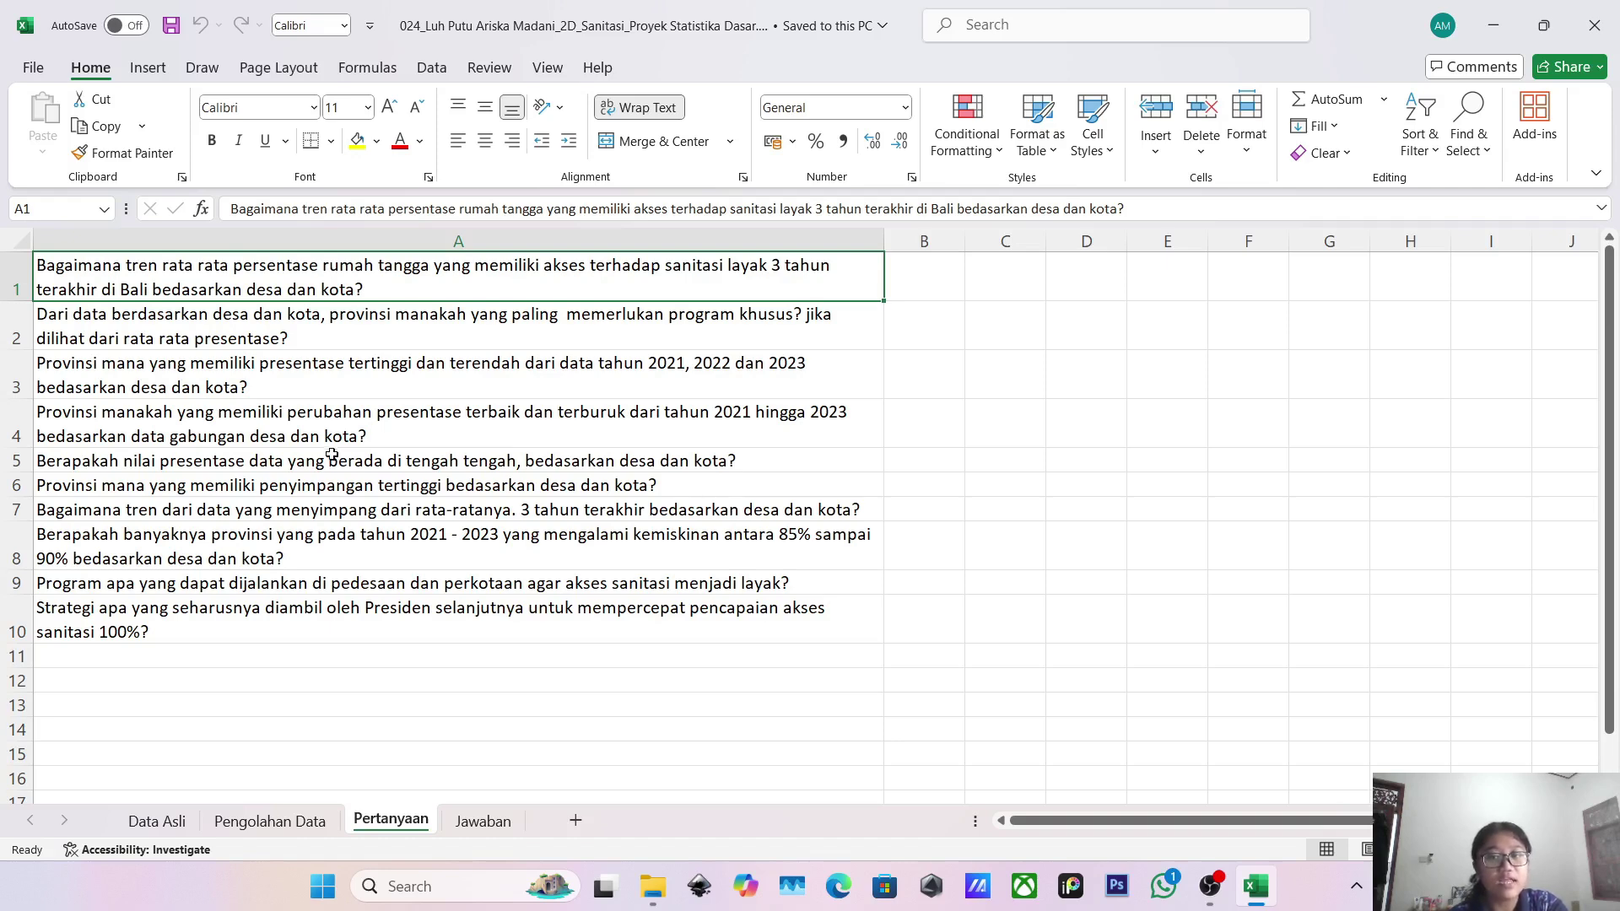
{"action": "left_click", "coordinate": [477, 822]}
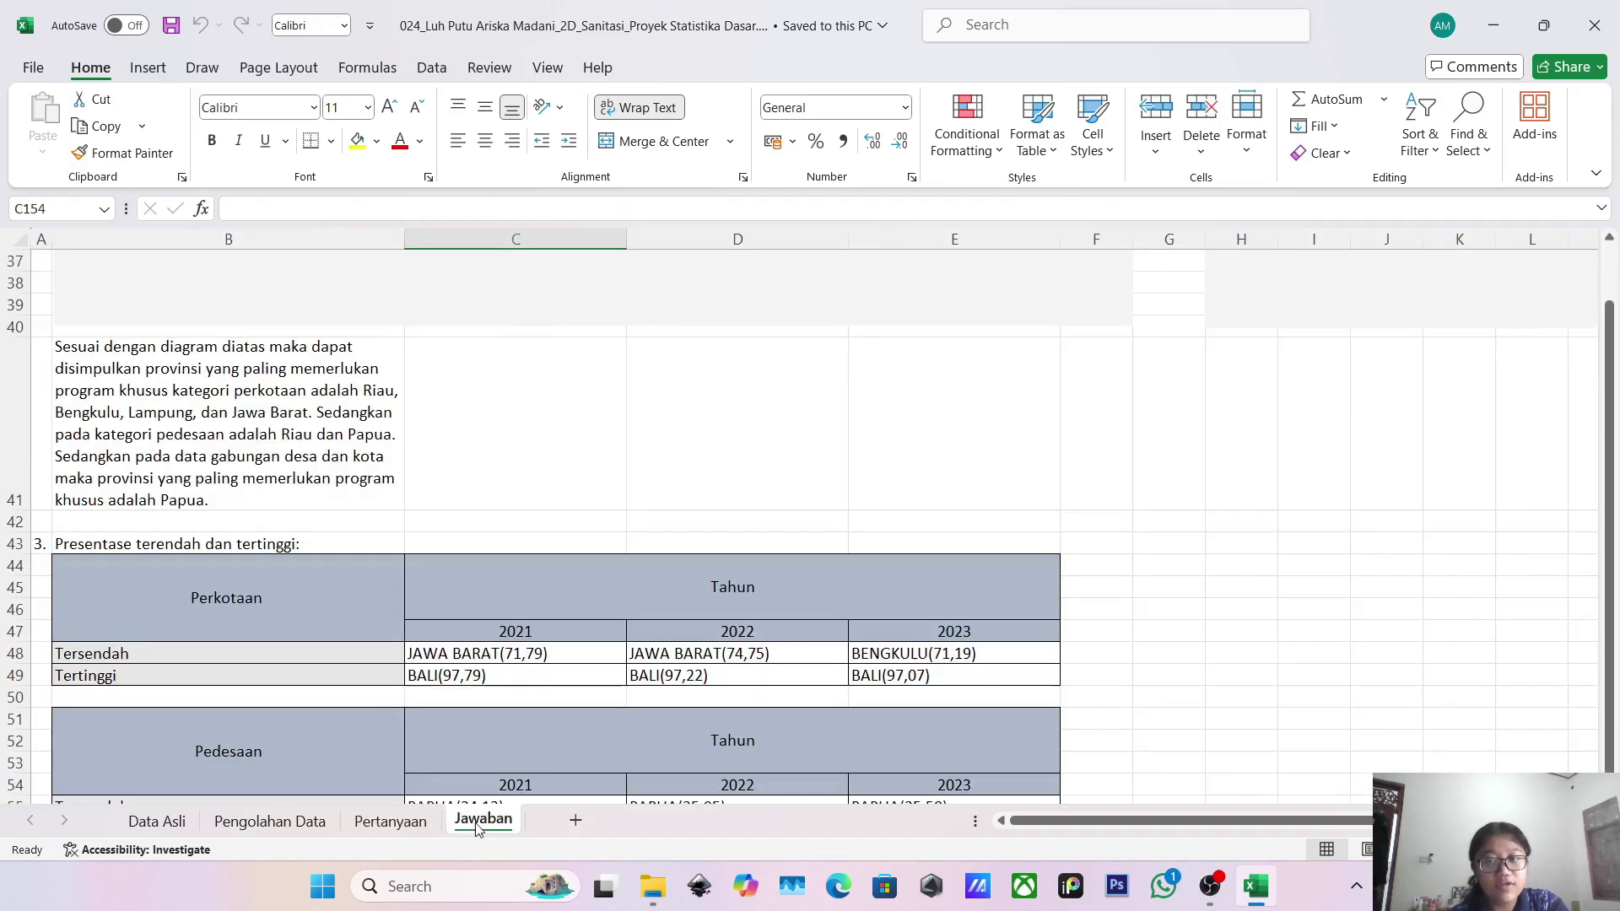
{"action": "scroll", "coordinate": [438, 588], "scroll_direction": "up", "scroll_amount": 5}
{"action": "scroll", "coordinate": [439, 588], "scroll_direction": "up", "scroll_amount": 7}
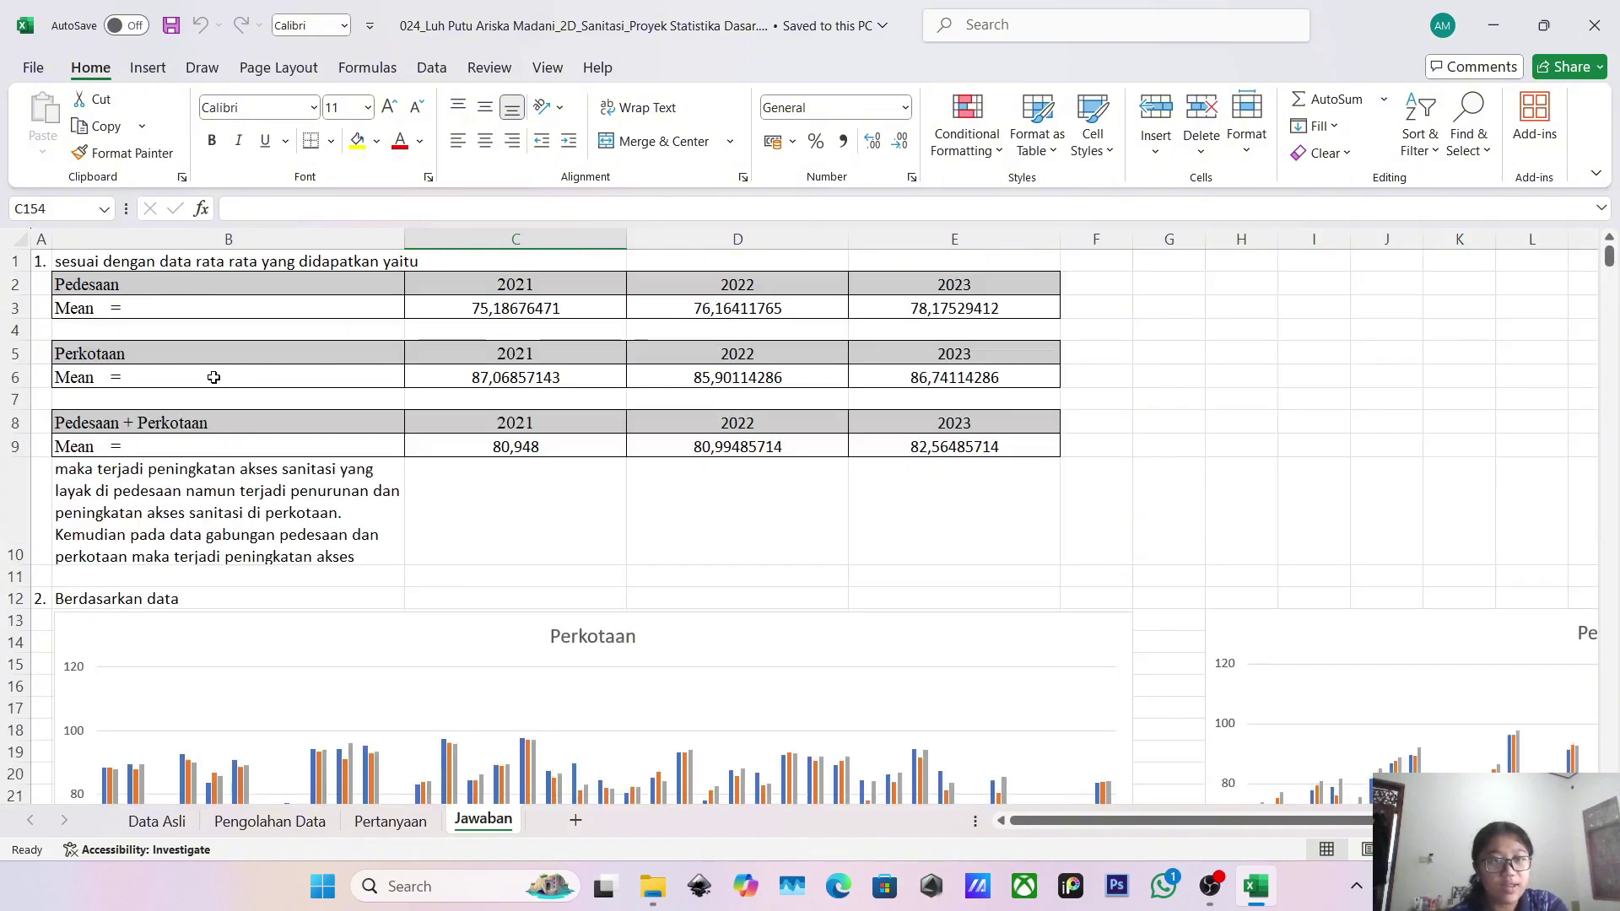
Revisit the first question on Pertanyaan and inspect the 2021 urban mean formula in cell C93 of Pengolahan Data.
{"action": "left_click", "coordinate": [426, 821]}
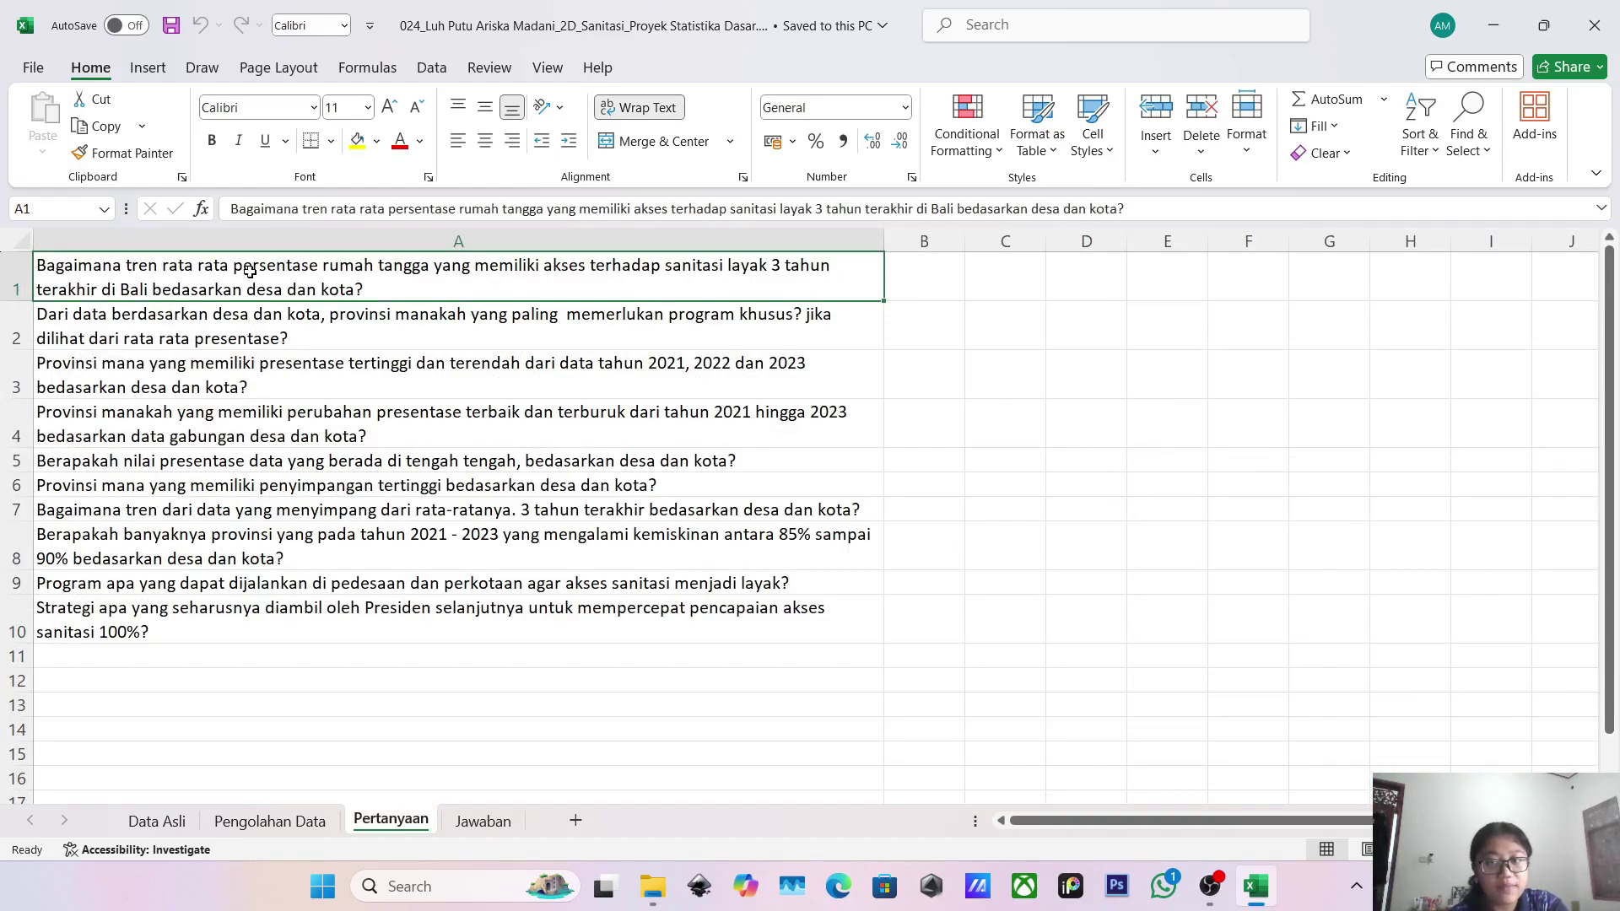
{"action": "left_click", "coordinate": [272, 823]}
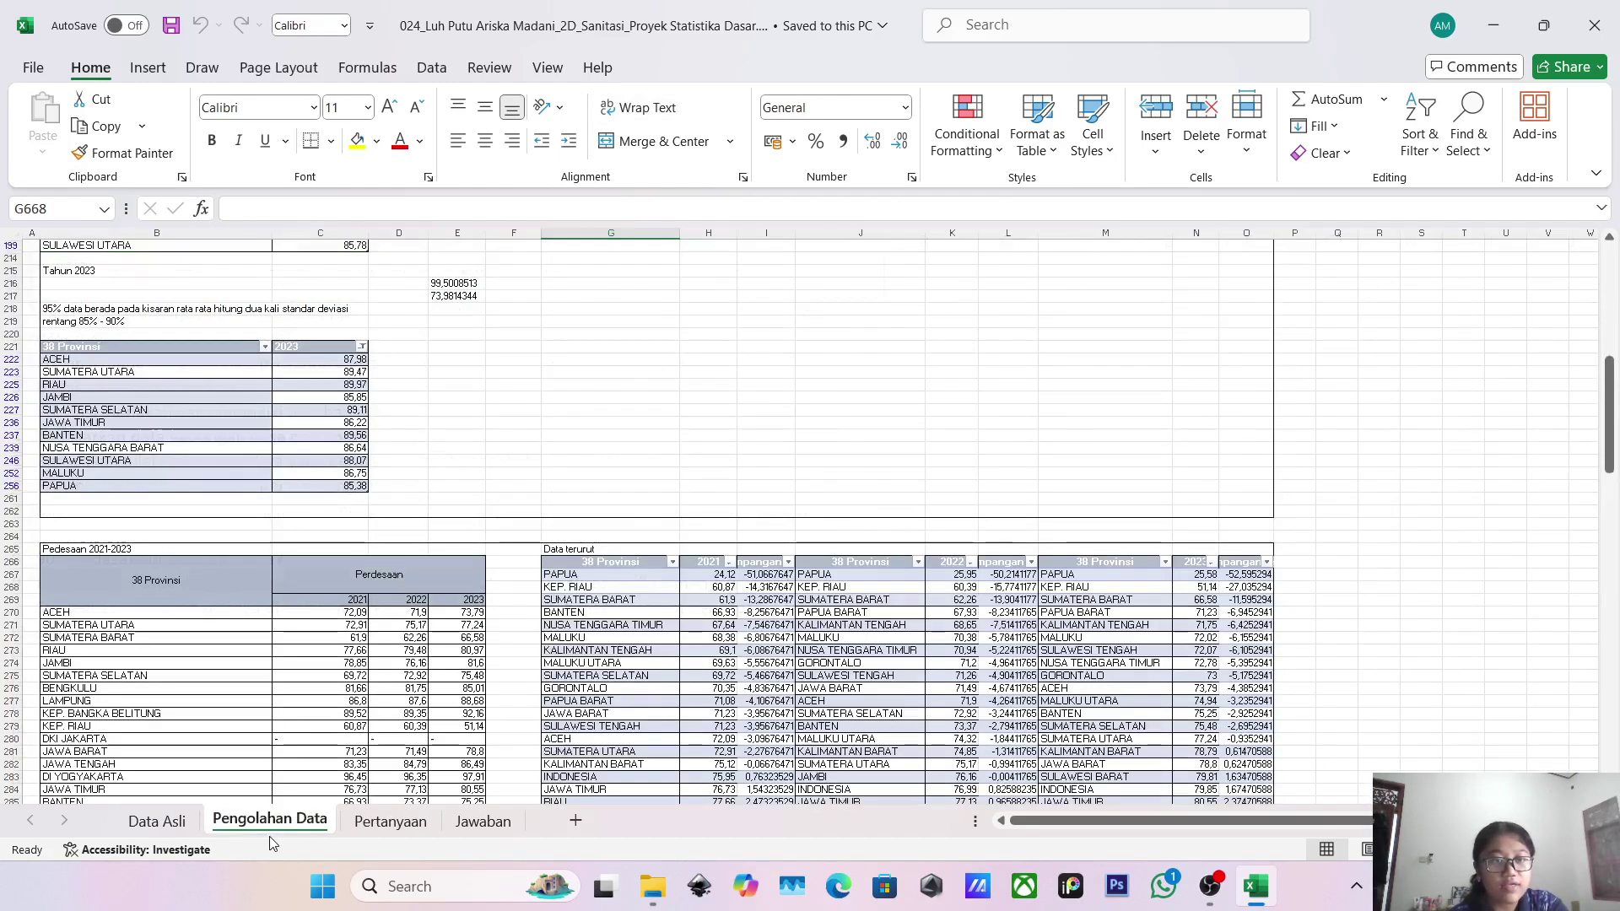
{"action": "scroll", "coordinate": [287, 557], "scroll_direction": "up", "scroll_amount": 20}
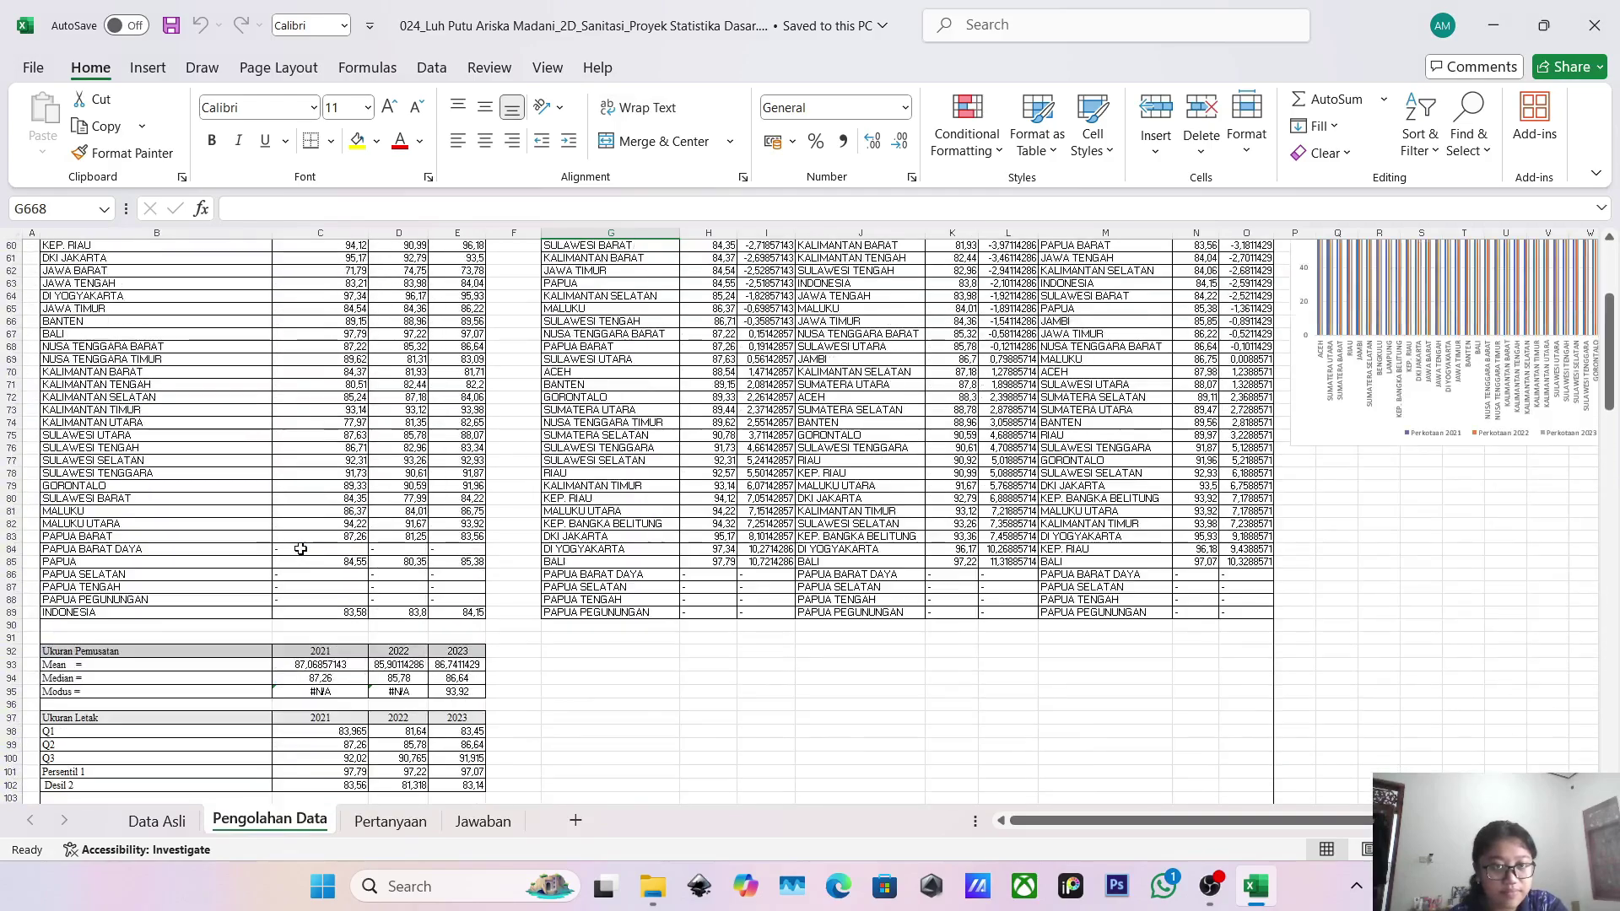
{"action": "scroll", "coordinate": [299, 549], "scroll_direction": "down", "scroll_amount": 8}
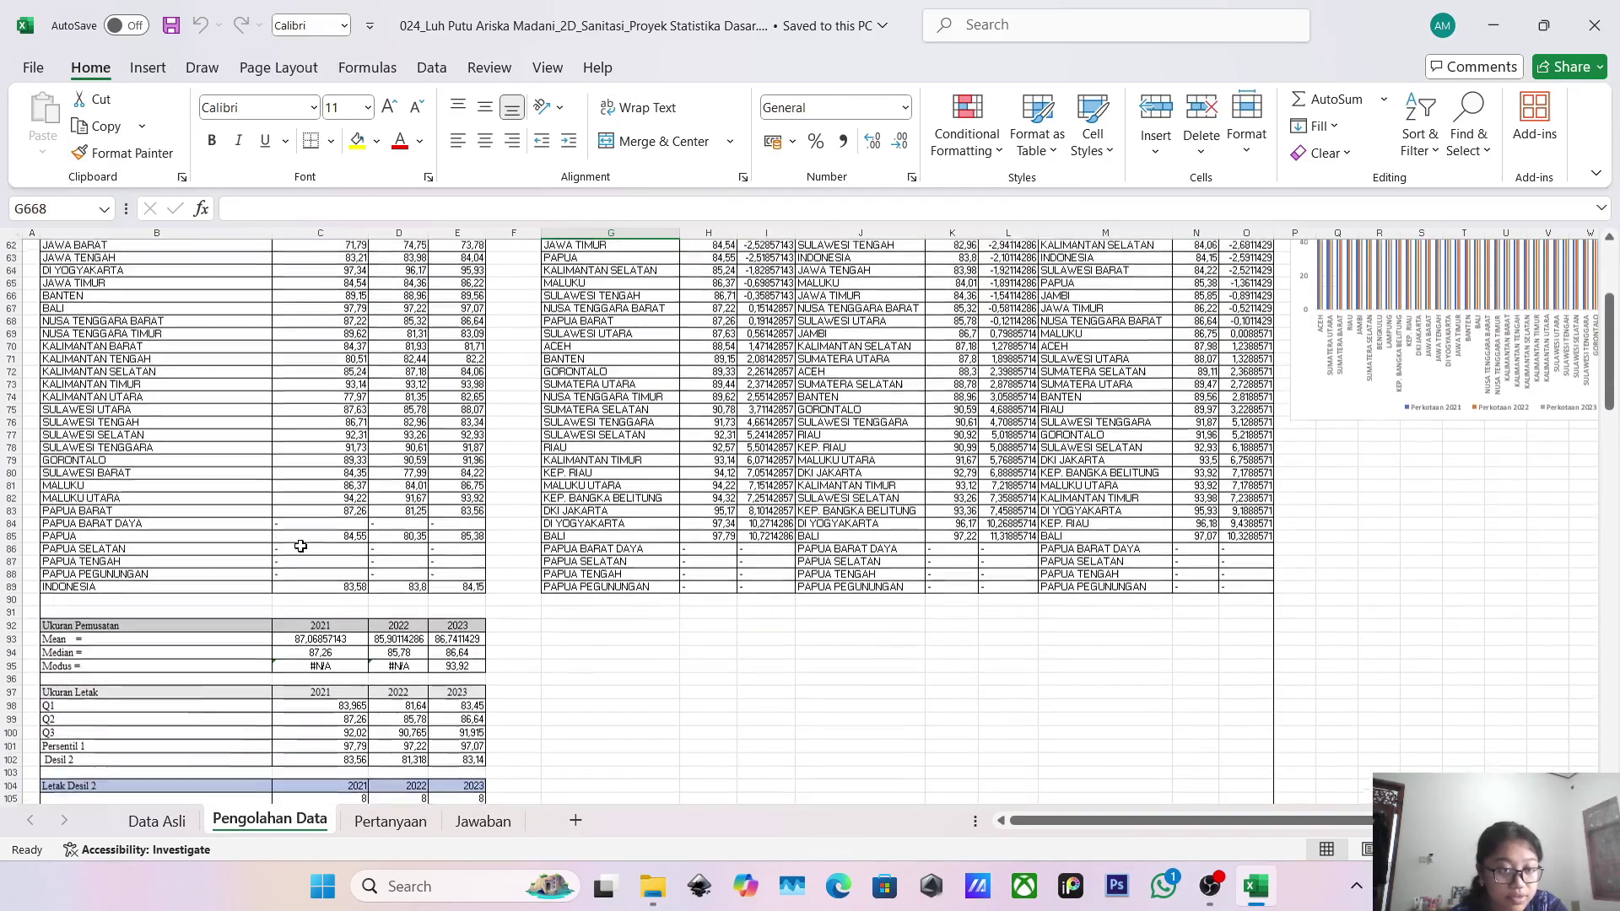
{"action": "left_click", "coordinate": [297, 629]}
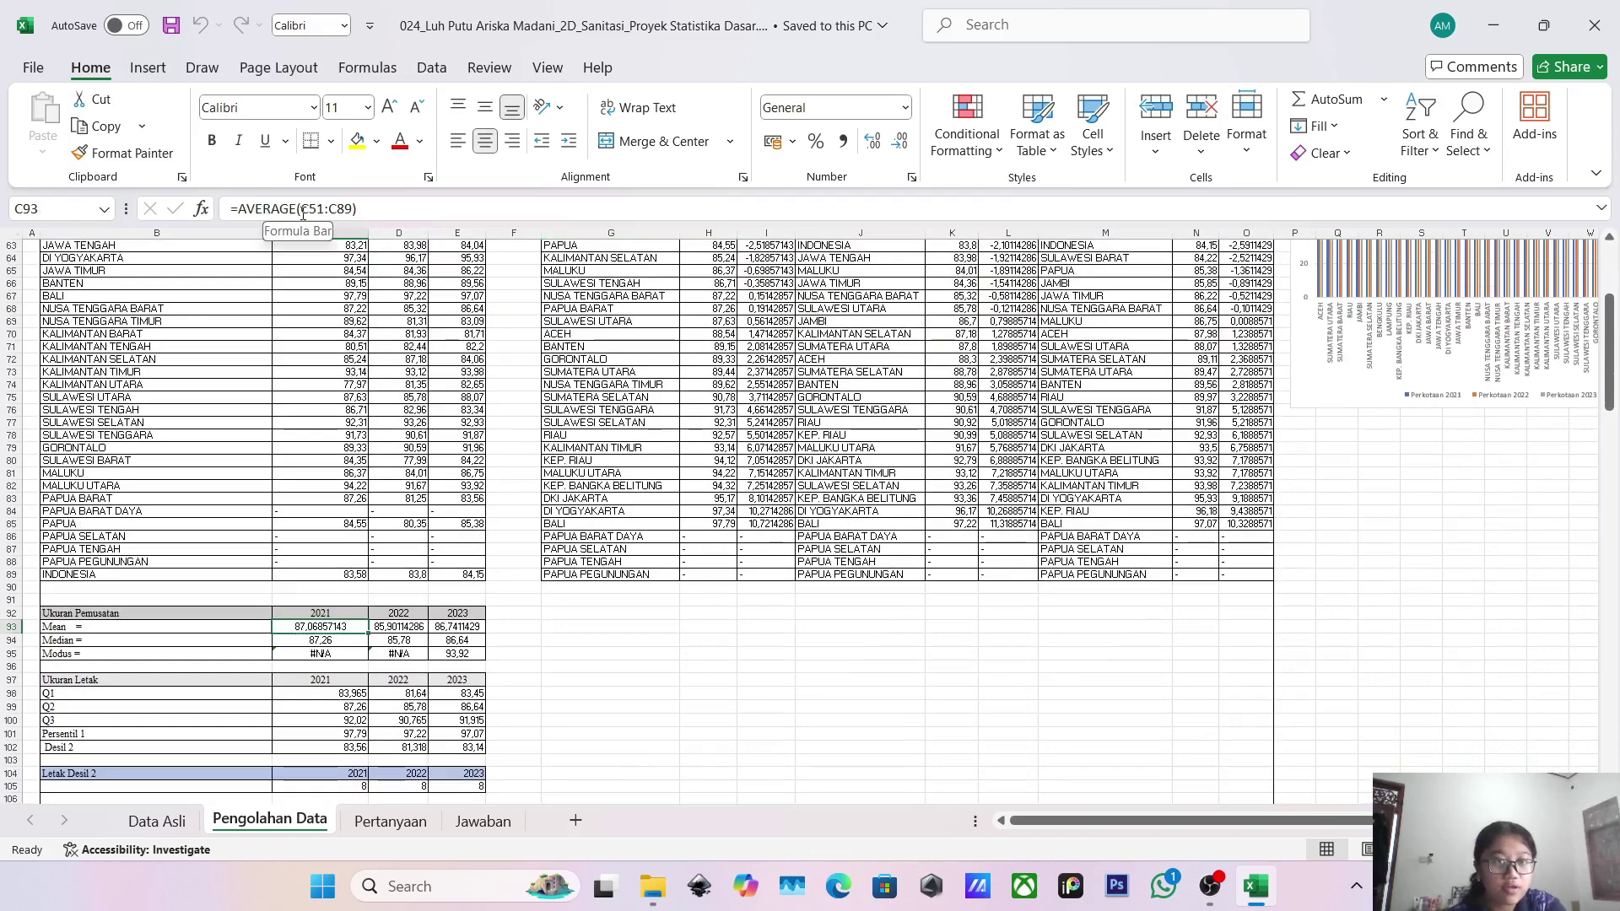
{"action": "scroll", "coordinate": [362, 314], "scroll_direction": "up", "scroll_amount": 2}
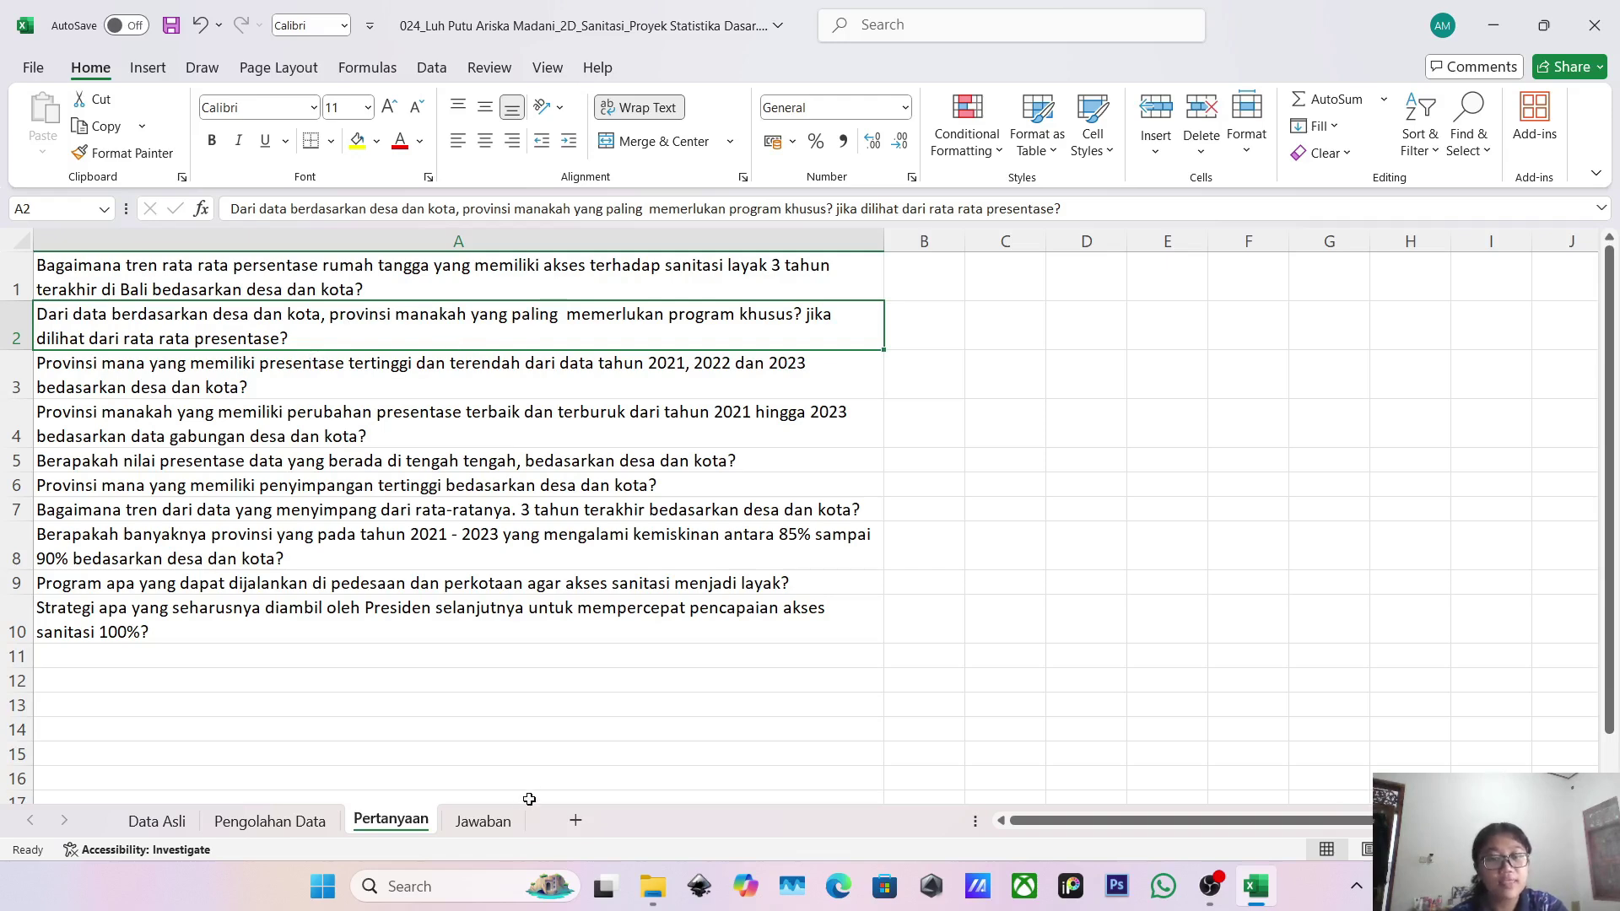
Compare the Perkotaan and Pedesaan bar charts under answer 2 on the Jawaban sheet.
{"action": "left_click", "coordinate": [483, 822]}
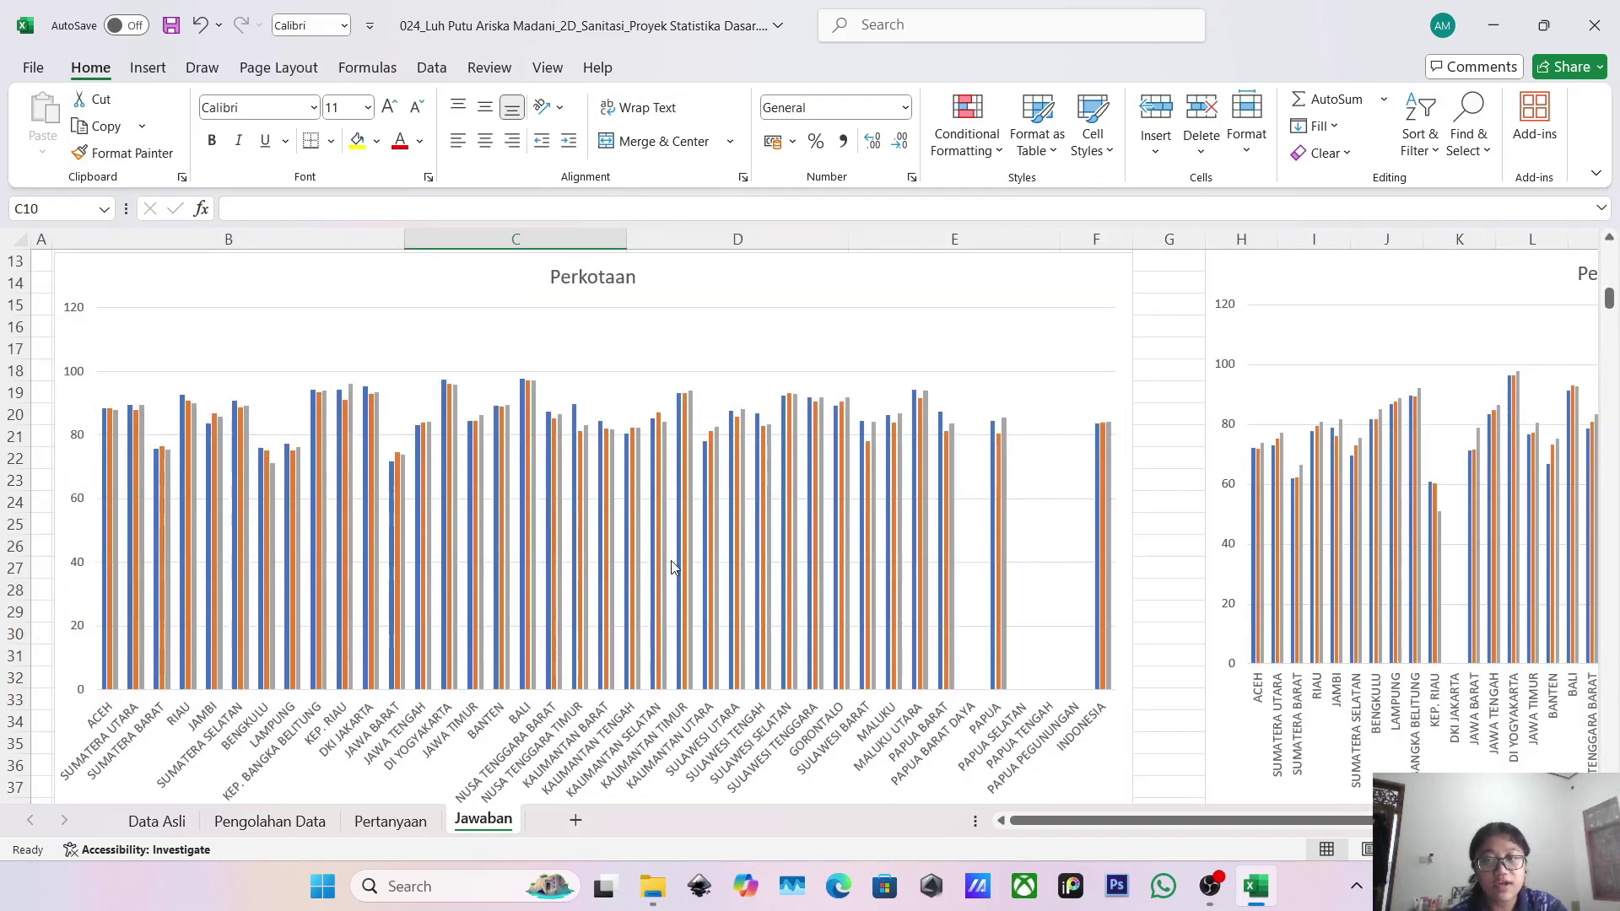
{"action": "scroll", "coordinate": [673, 567], "scroll_direction": "right", "scroll_amount": 4}
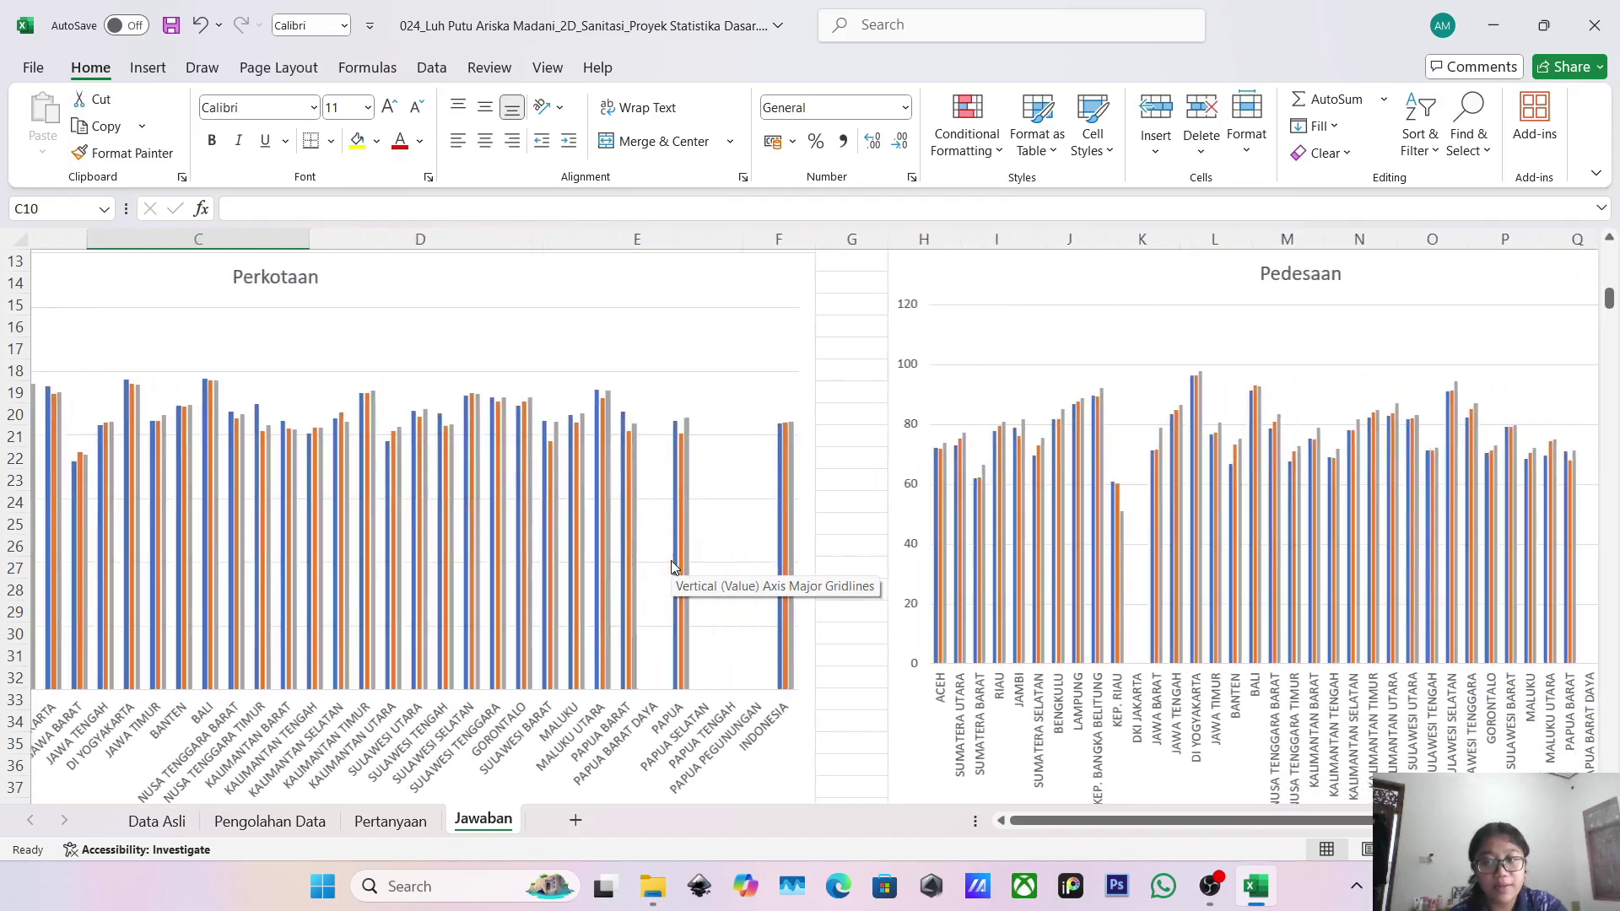
{"action": "scroll", "coordinate": [674, 567], "scroll_direction": "right", "scroll_amount": 1}
{"action": "scroll", "coordinate": [674, 567], "scroll_direction": "right", "scroll_amount": 3}
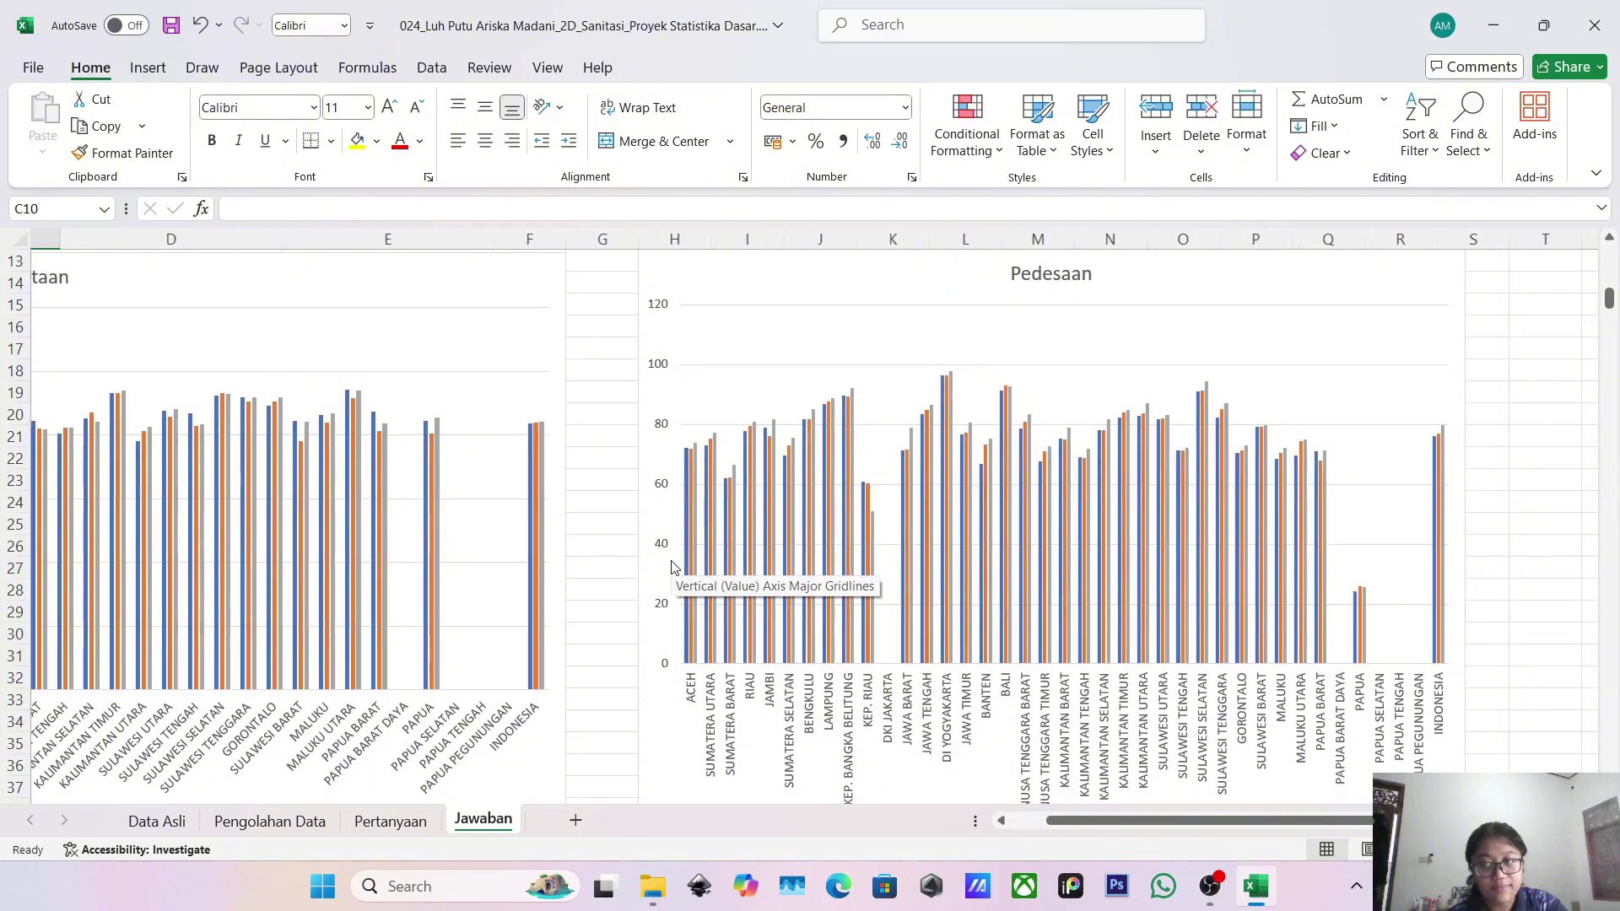
{"action": "scroll", "coordinate": [674, 567], "scroll_direction": "left", "scroll_amount": 2}
{"action": "scroll", "coordinate": [397, 537], "scroll_direction": "left", "scroll_amount": 5}
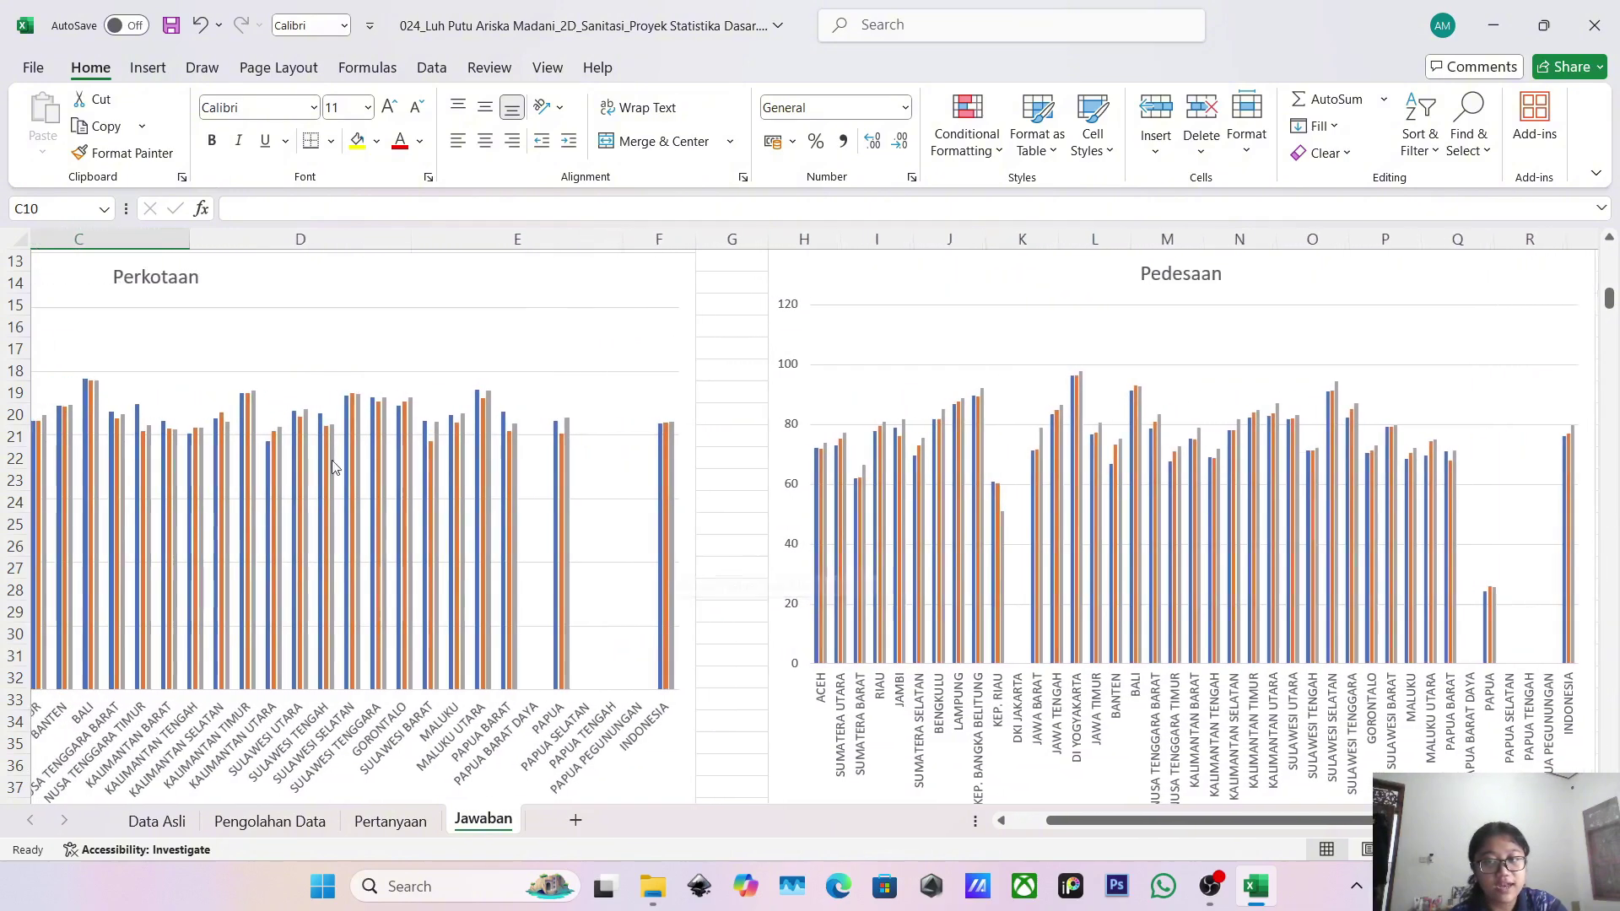
{"action": "scroll", "coordinate": [396, 537], "scroll_direction": "left", "scroll_amount": 3}
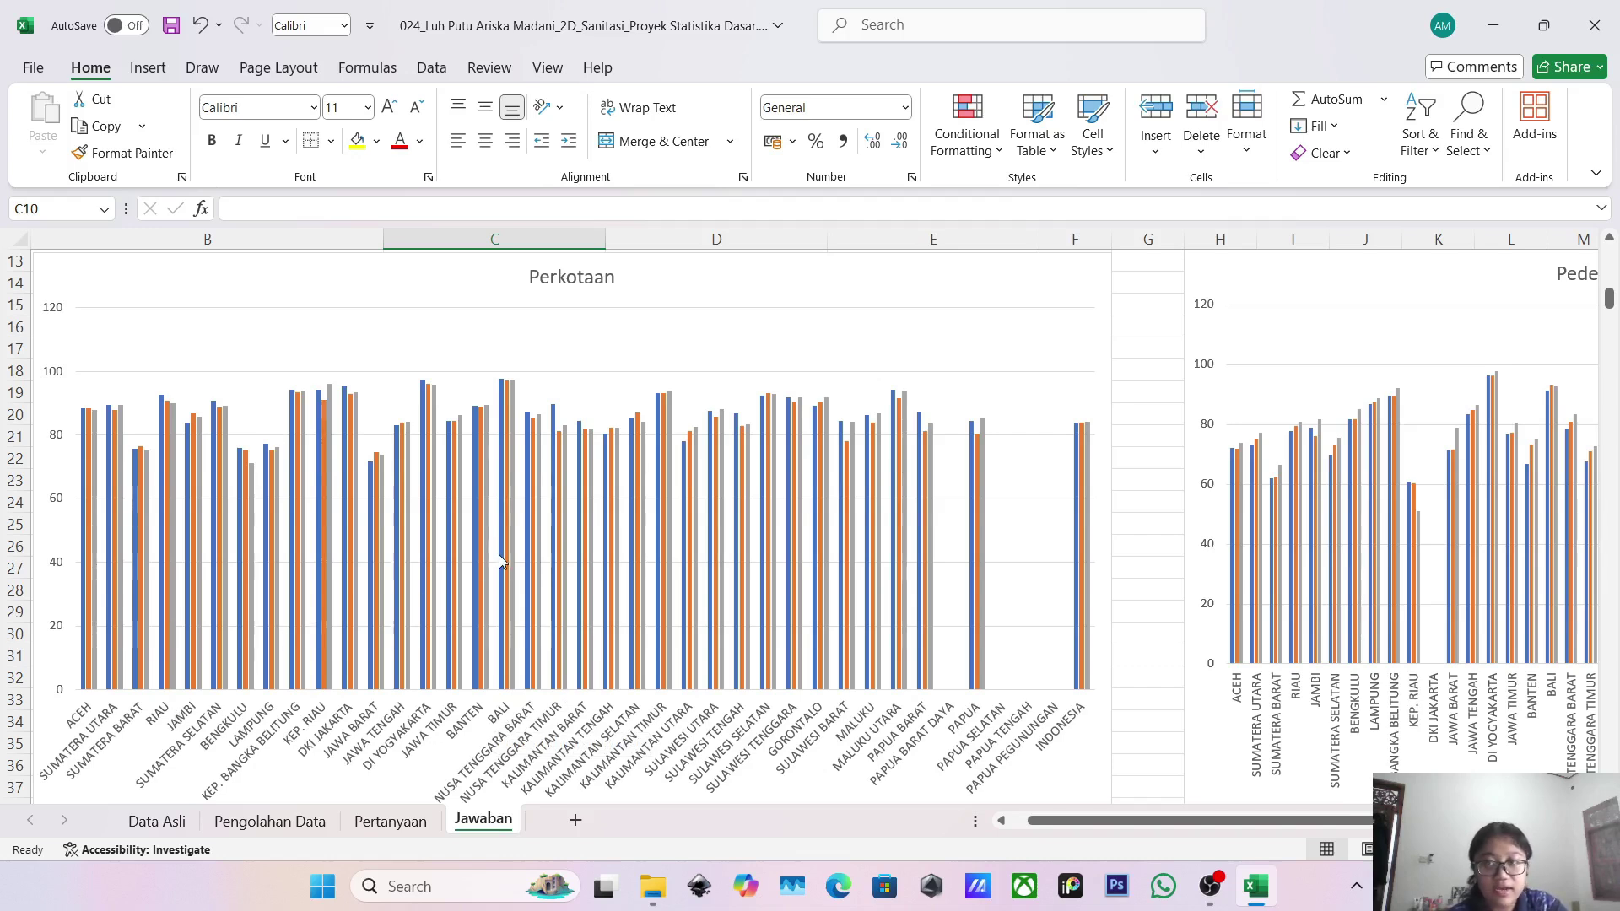
Examine the answer 2 charts across all provinces, from Perkotaan through Pedesaan to the combined Pedesaan + Perkotaan chart.
{"action": "scroll", "coordinate": [700, 635], "scroll_direction": "right", "scroll_amount": 3}
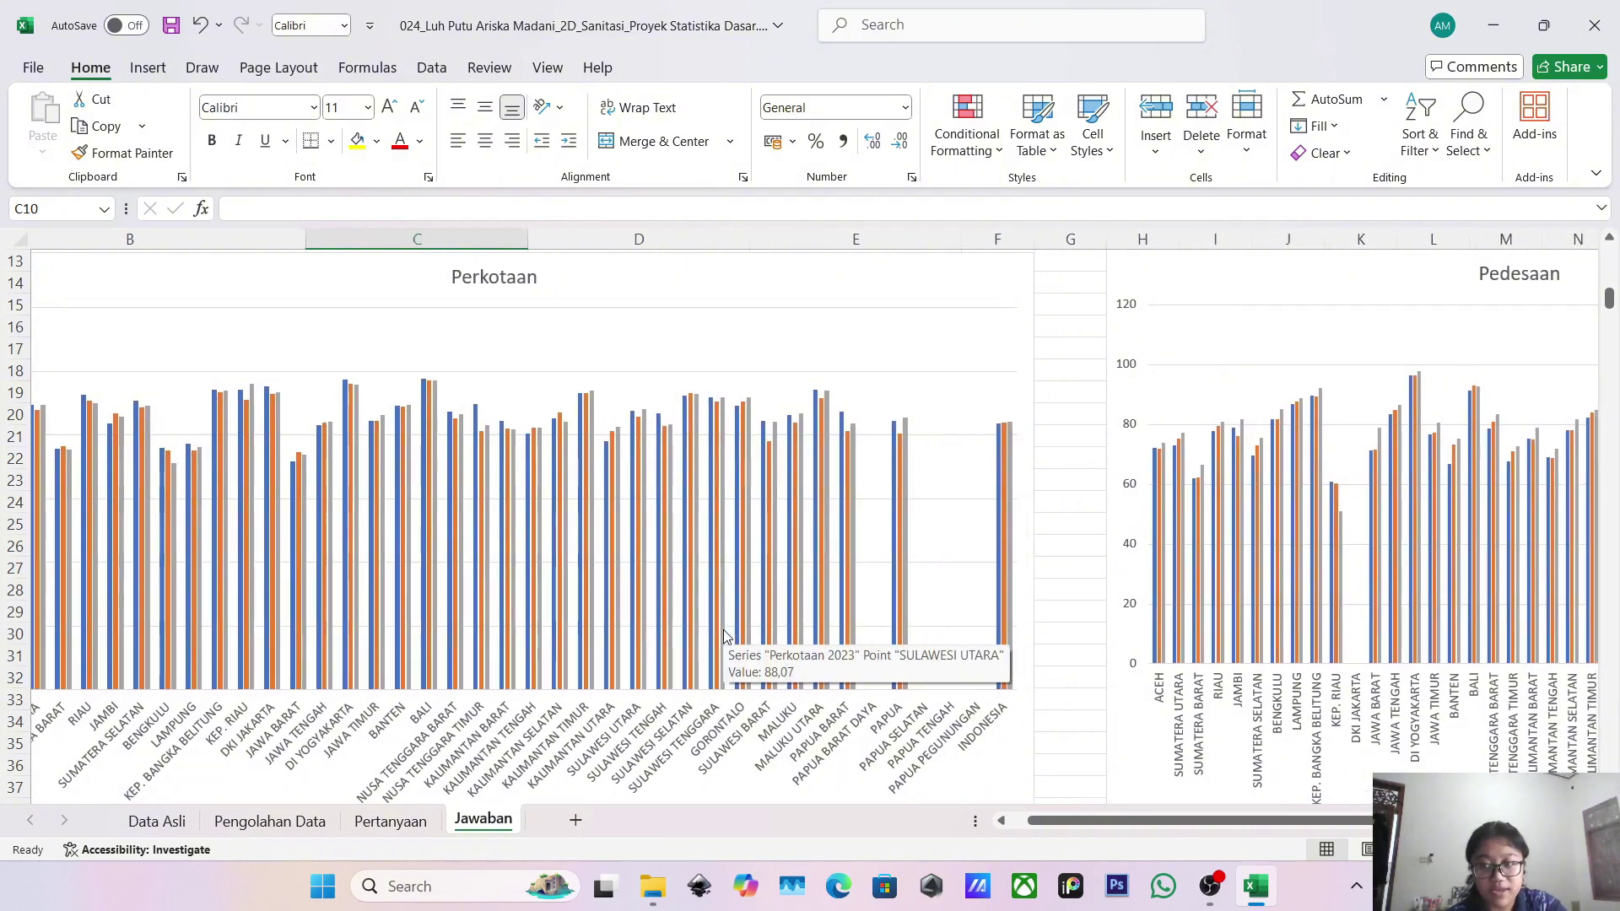
{"action": "scroll", "coordinate": [723, 634], "scroll_direction": "right", "scroll_amount": 10}
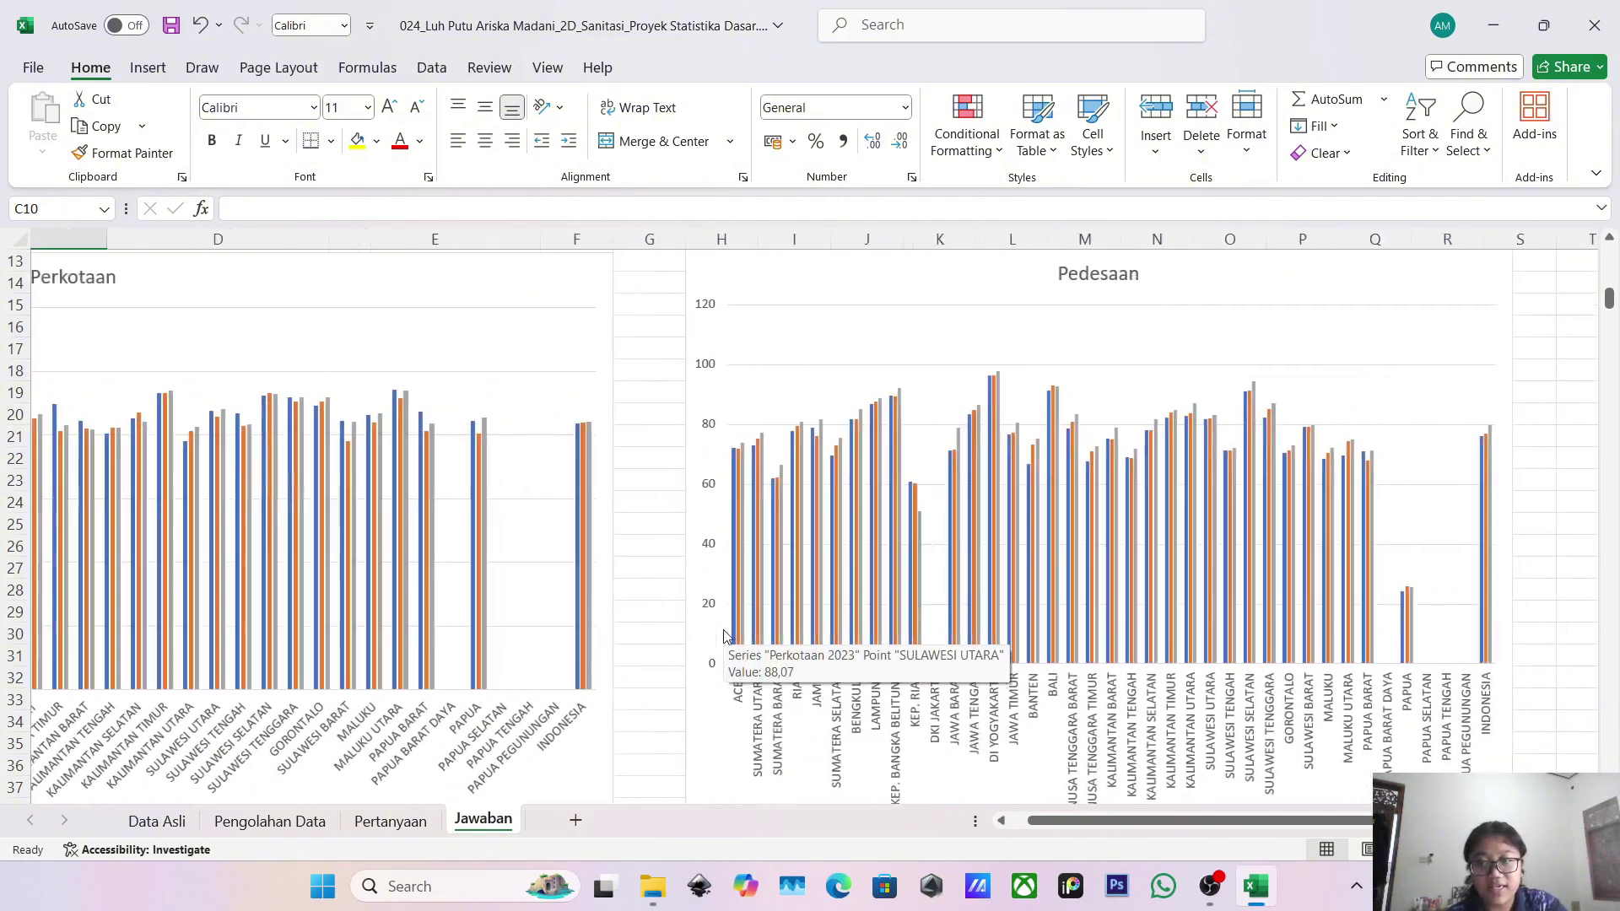
{"action": "scroll", "coordinate": [722, 630], "scroll_direction": "right", "scroll_amount": 4}
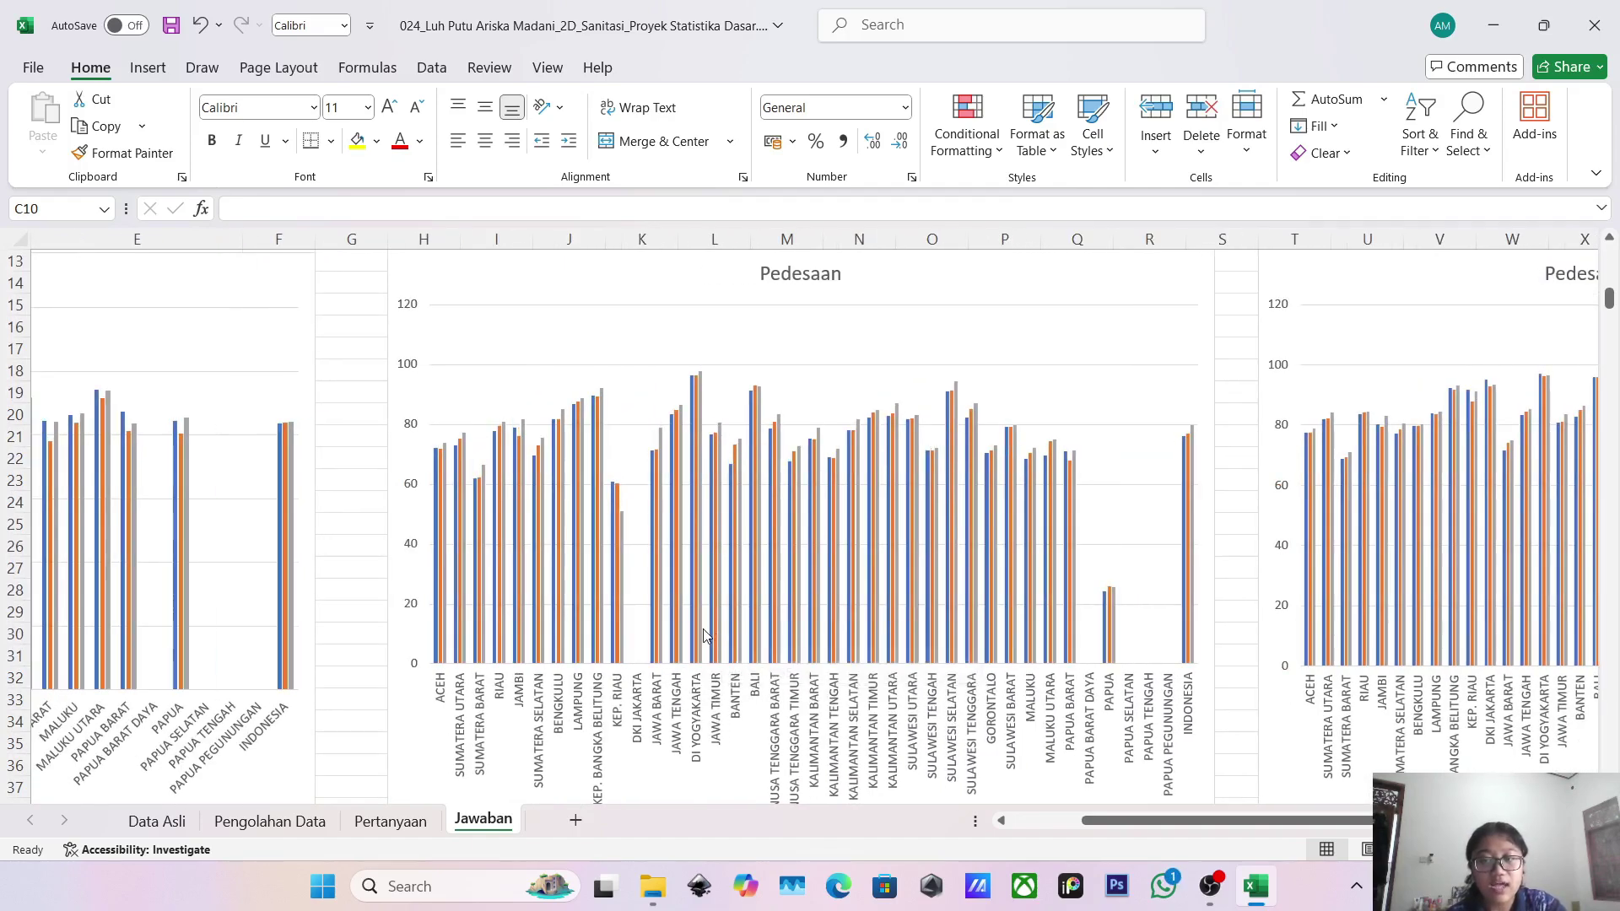
{"action": "scroll", "coordinate": [704, 635], "scroll_direction": "right", "scroll_amount": 13}
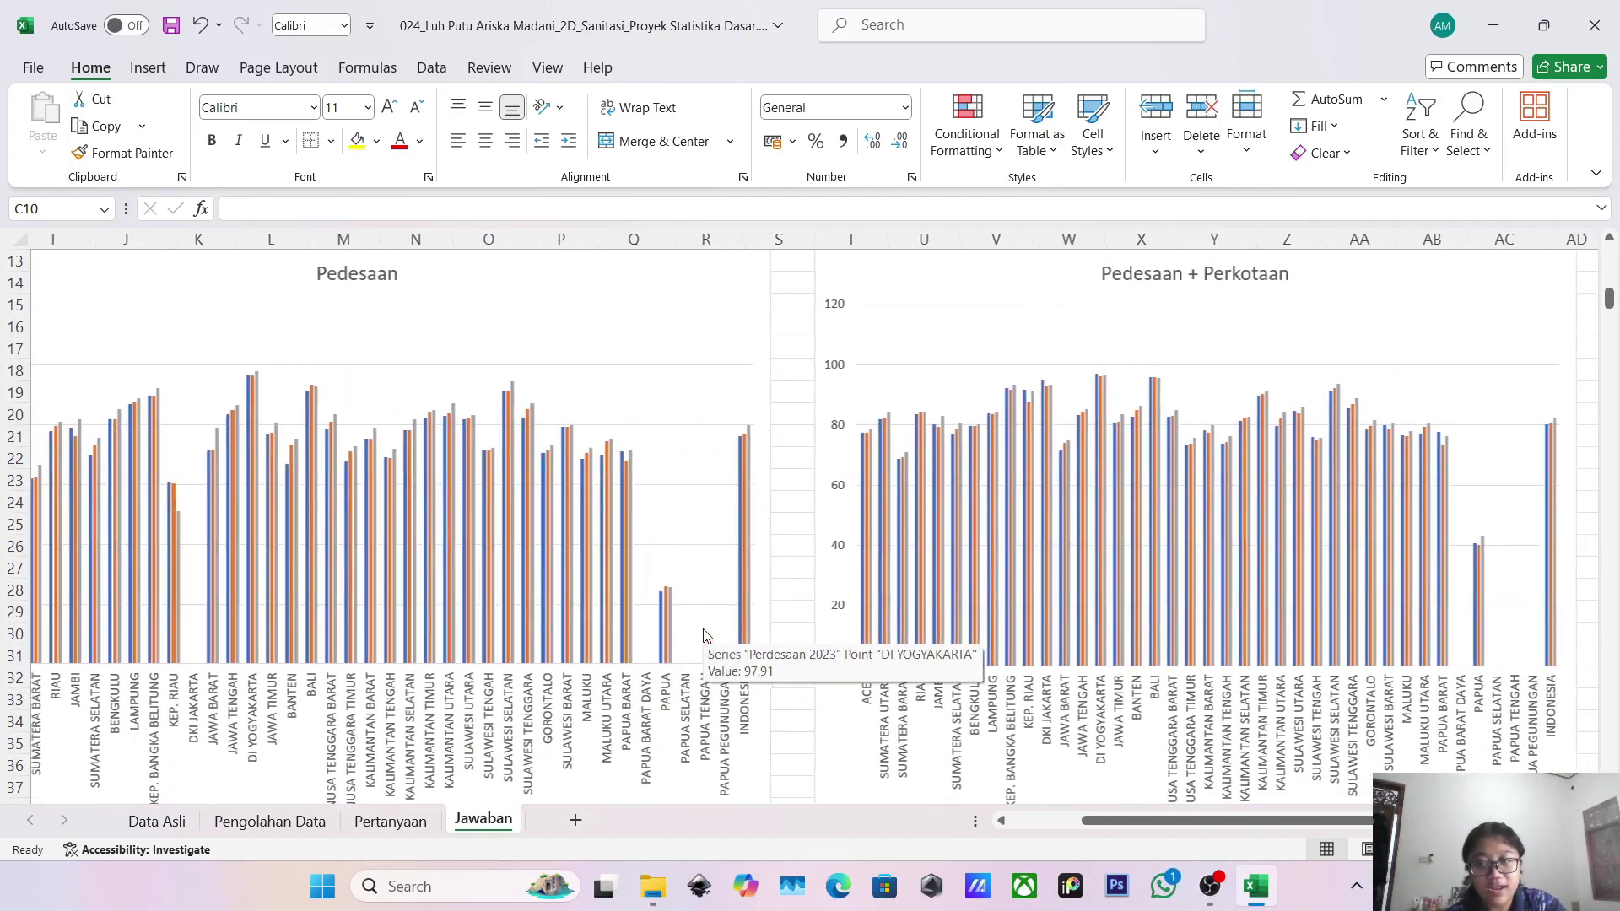
{"action": "scroll", "coordinate": [706, 634], "scroll_direction": "right", "scroll_amount": 4}
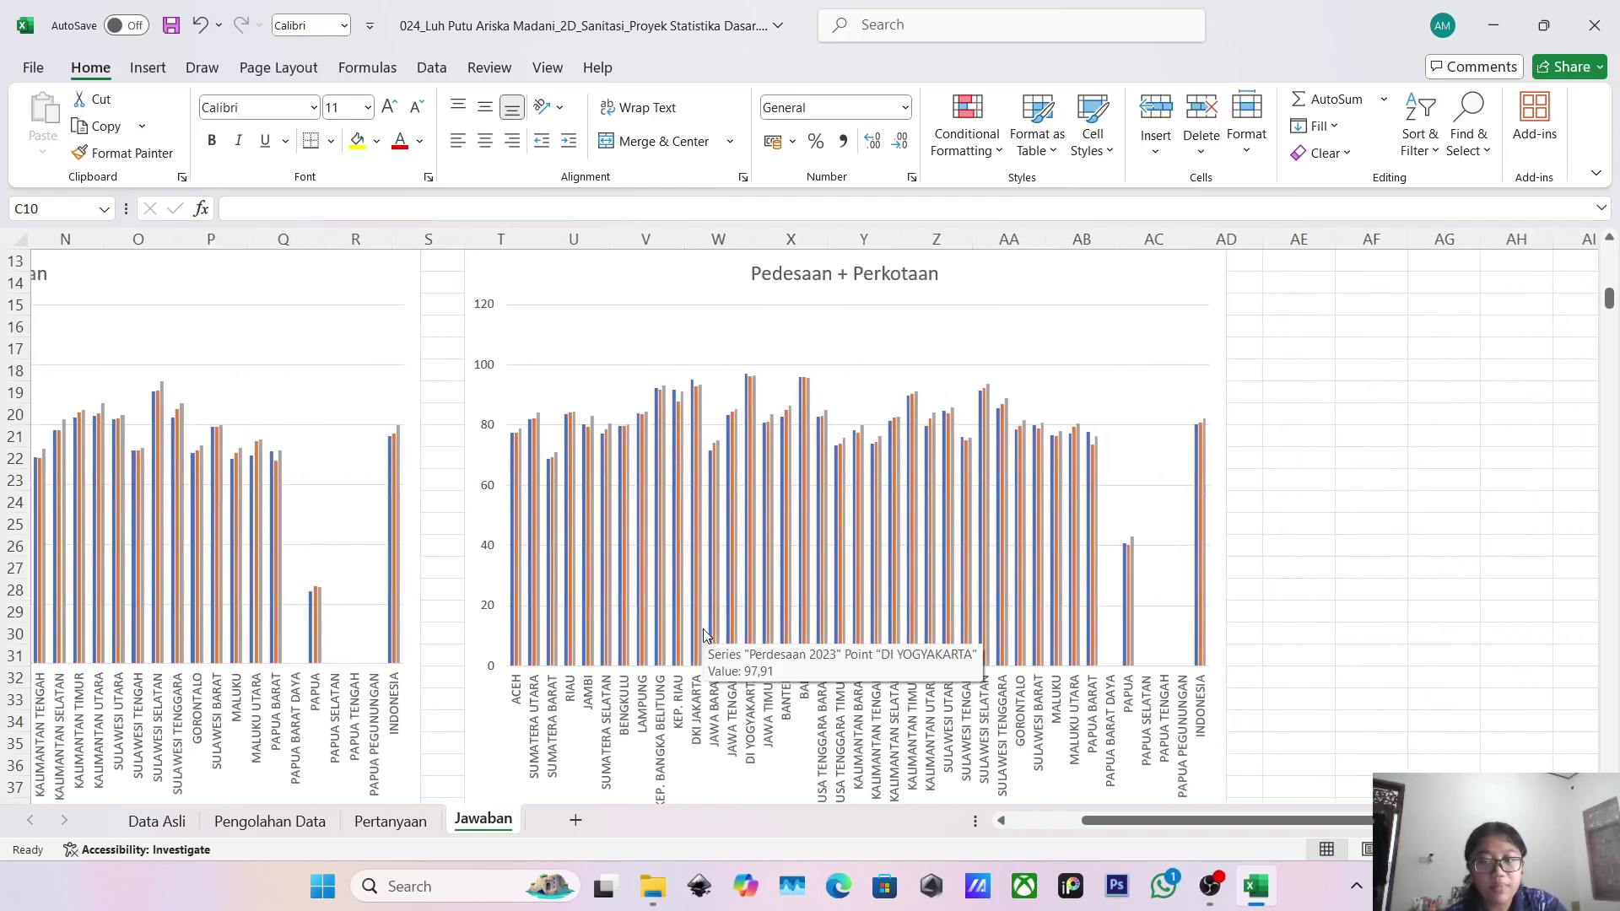
{"action": "scroll", "coordinate": [706, 635], "scroll_direction": "left", "scroll_amount": 1}
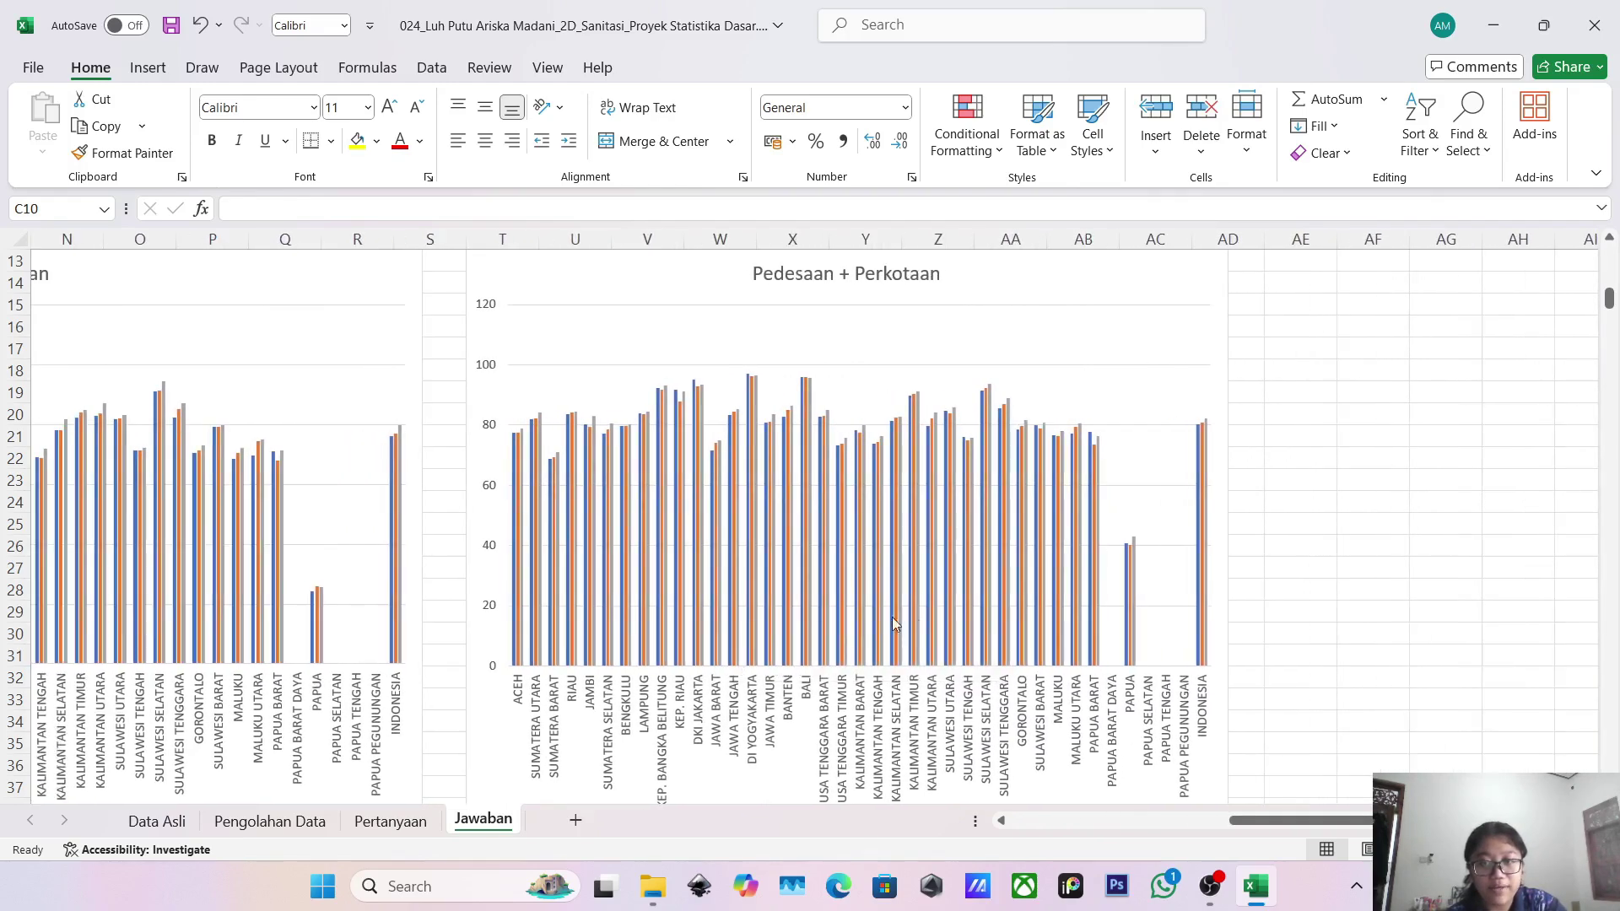
Review question 3 on Pertanyaan, the yearly sorted urban data on Pengolahan Data, and its answer on Jawaban.
{"action": "key", "text": "ctrl+Page_Up"}
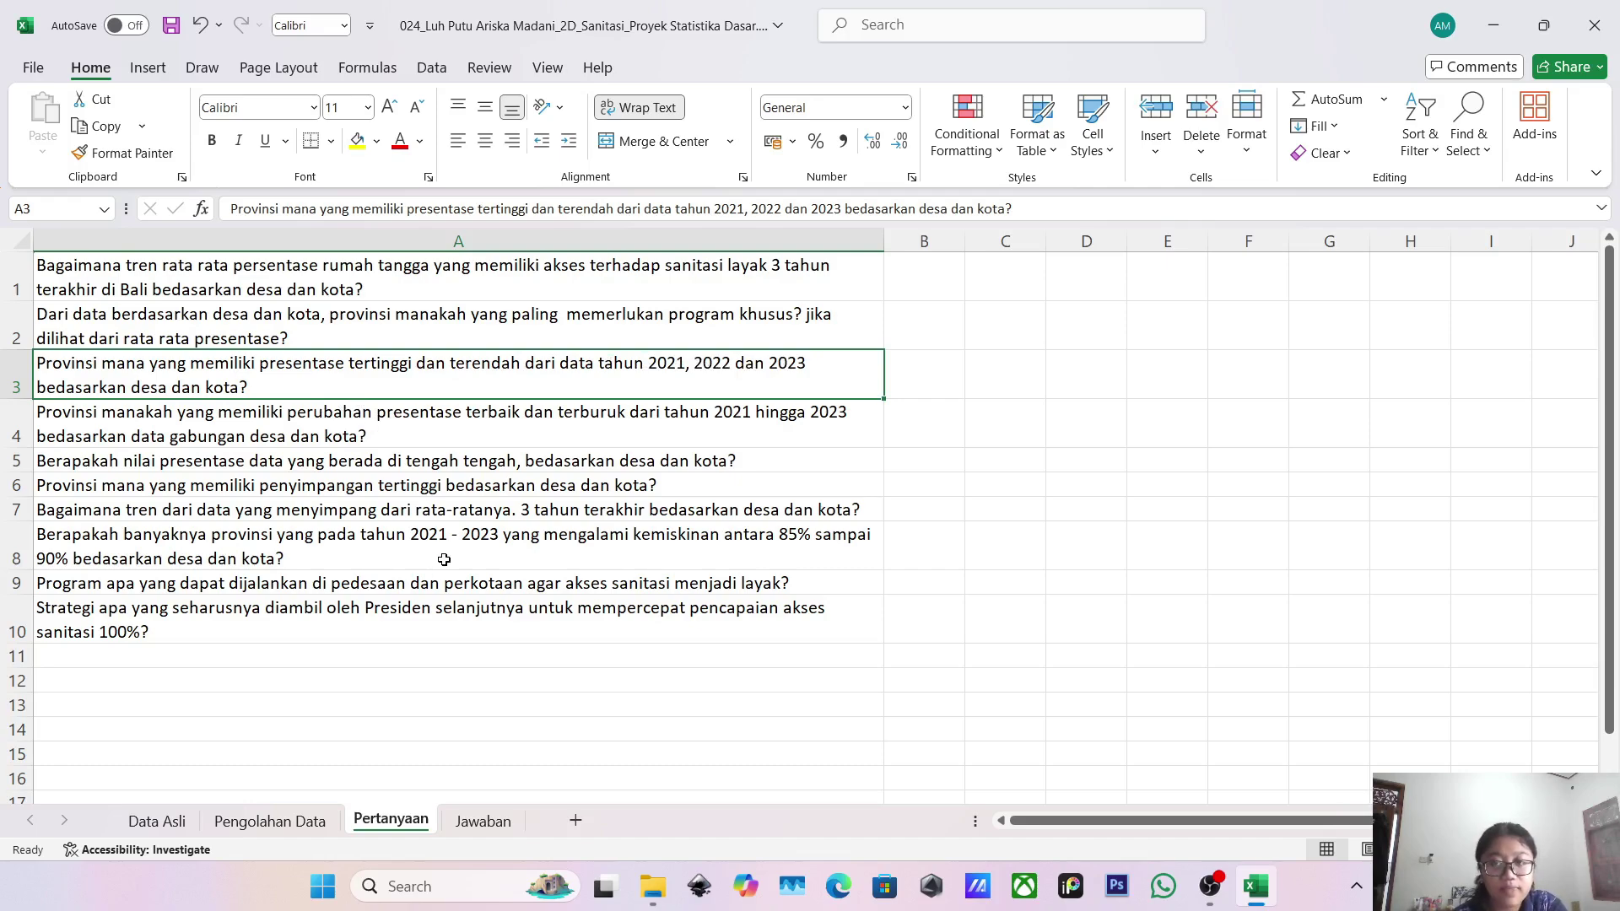
{"action": "left_click", "coordinate": [323, 823]}
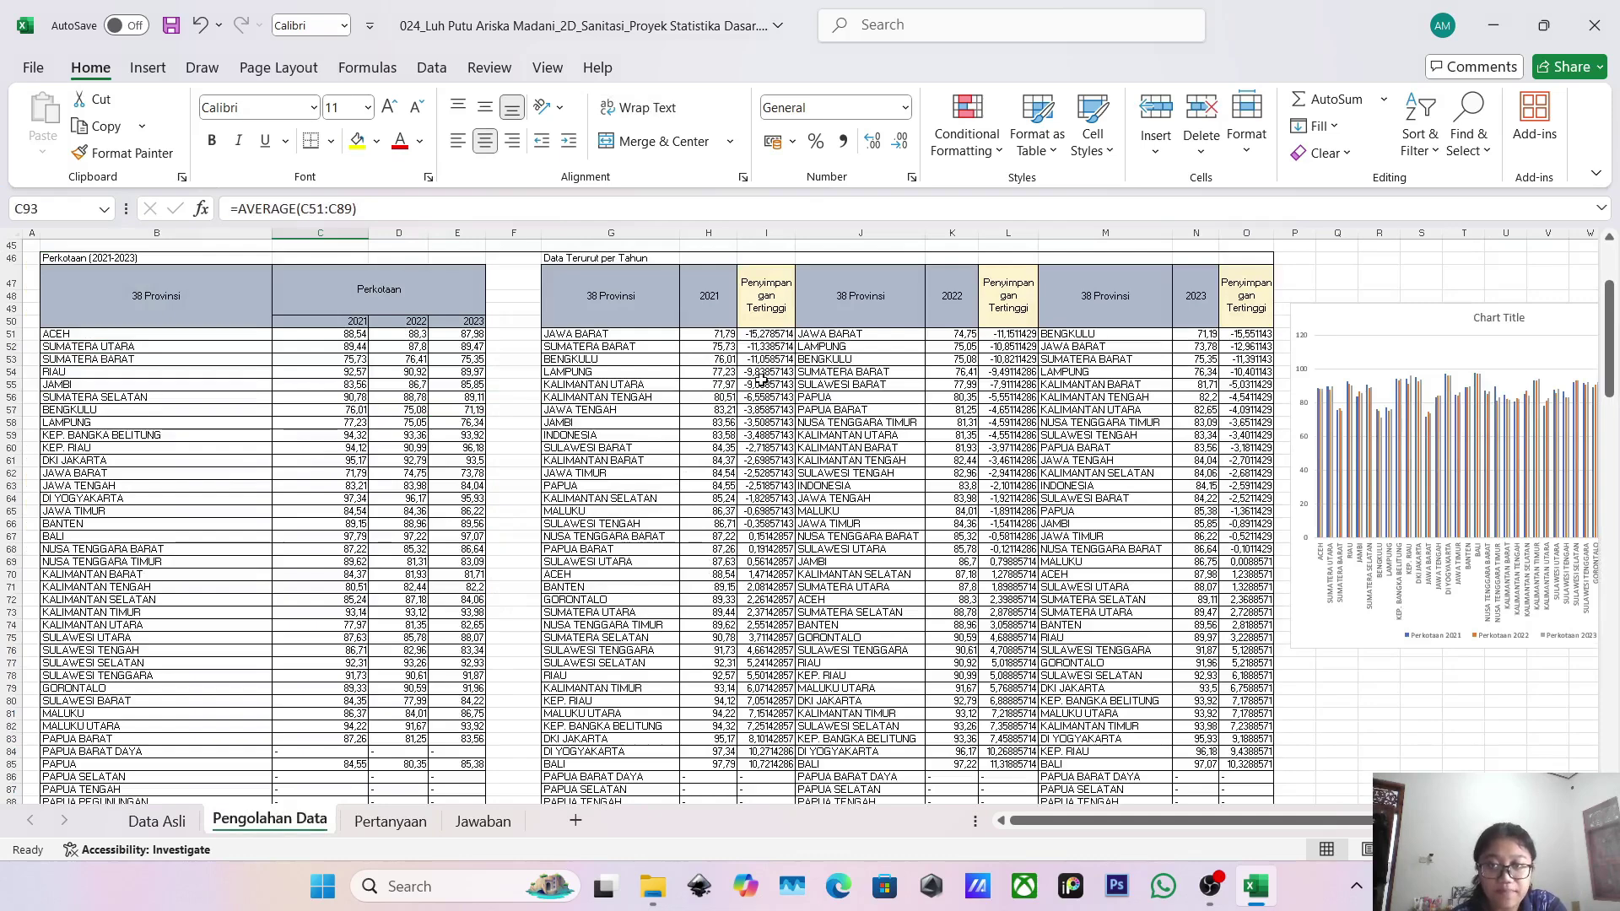
{"action": "scroll", "coordinate": [768, 341], "scroll_direction": "down", "scroll_amount": 1}
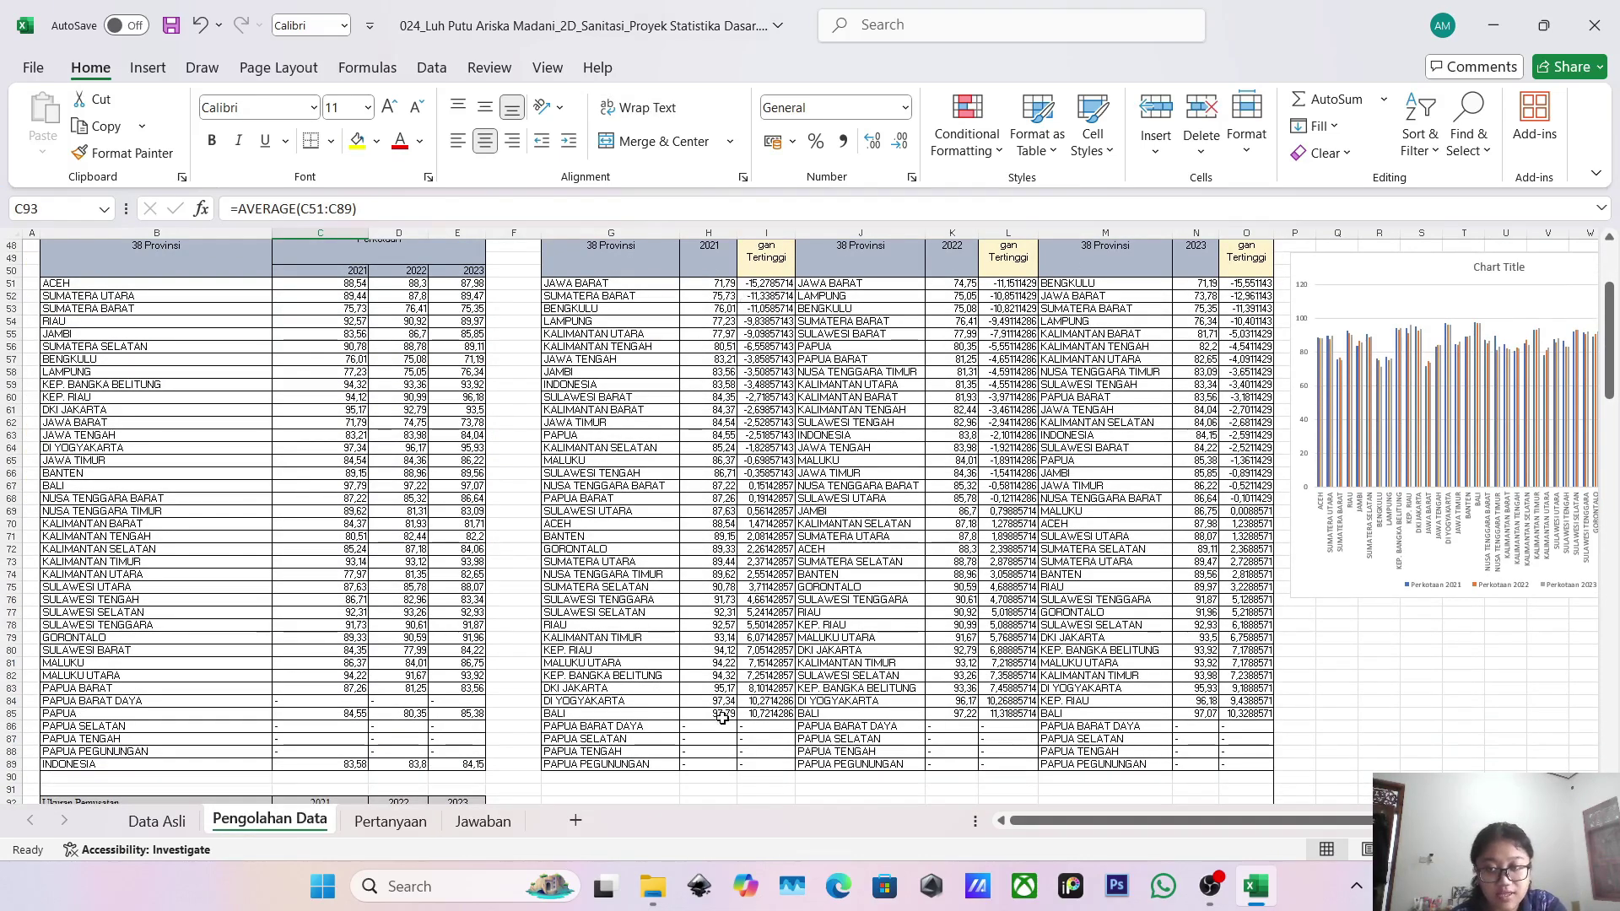
{"action": "left_click", "coordinate": [479, 820]}
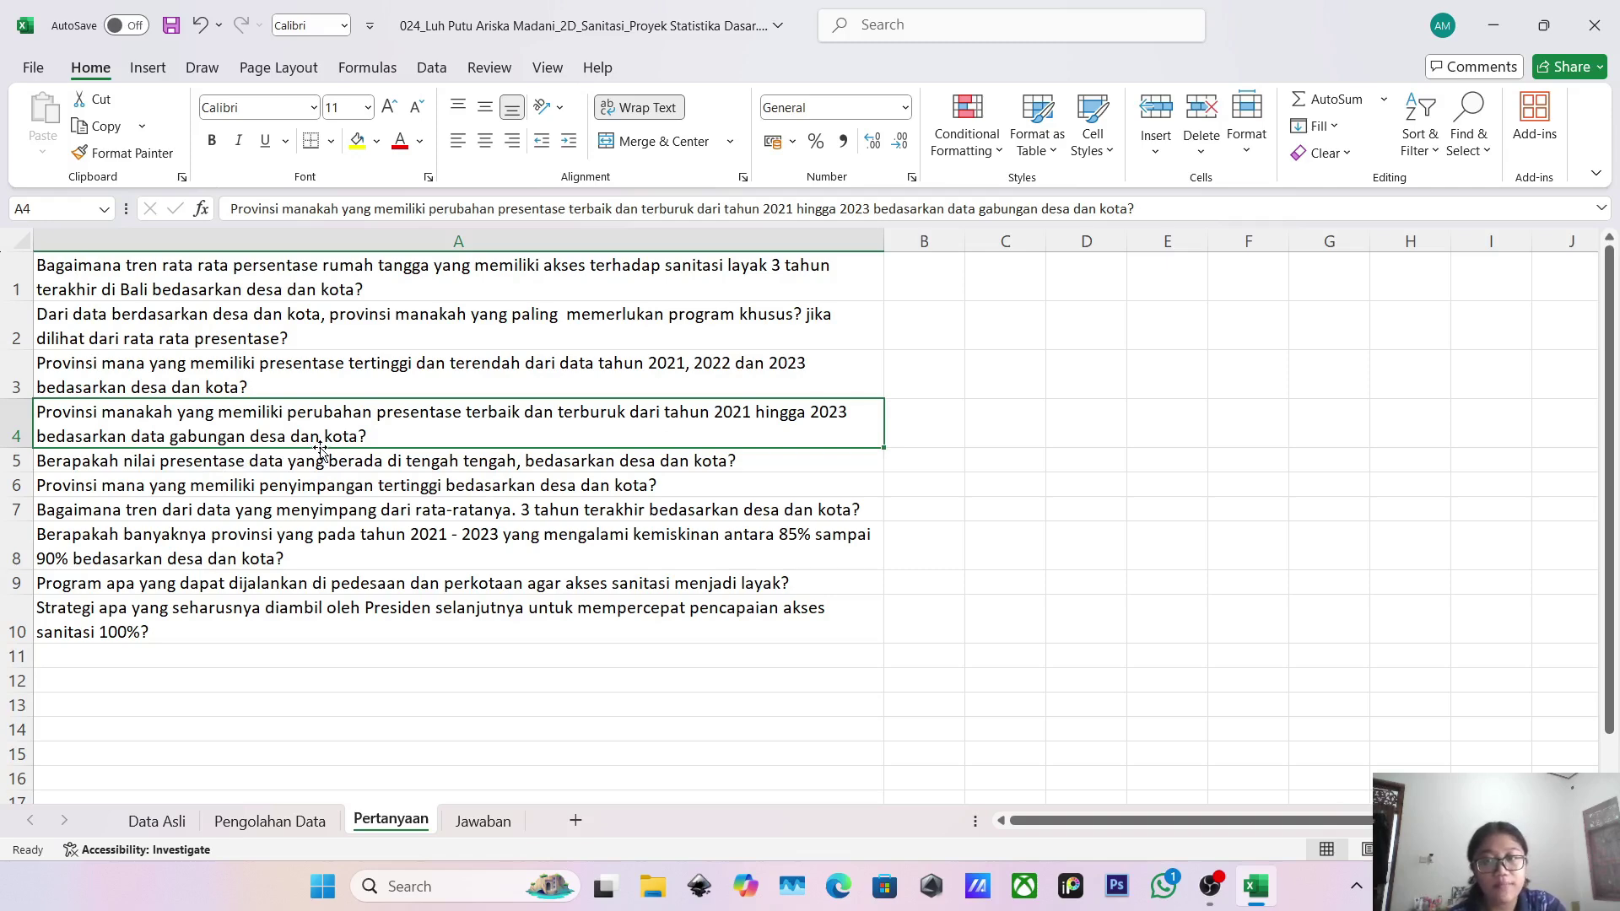
Inspect Aceh's Perubahan Presentase formula in the combined table of Pengolahan Data and its source cells C487 and E487.
{"action": "left_click", "coordinate": [302, 820]}
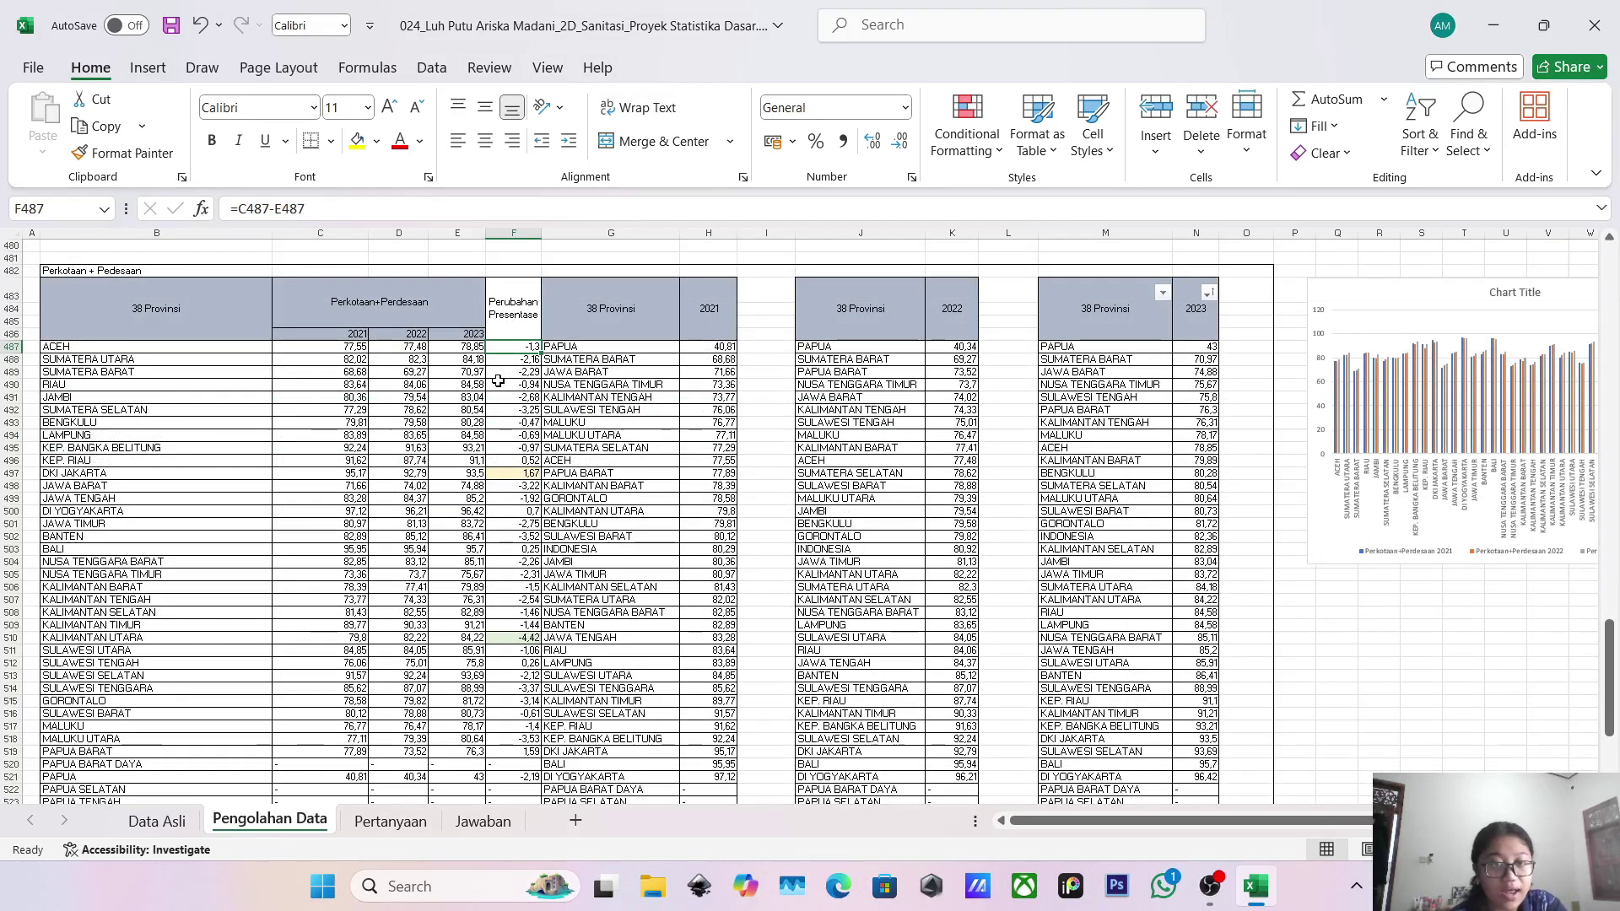
{"action": "left_click", "coordinate": [340, 345]}
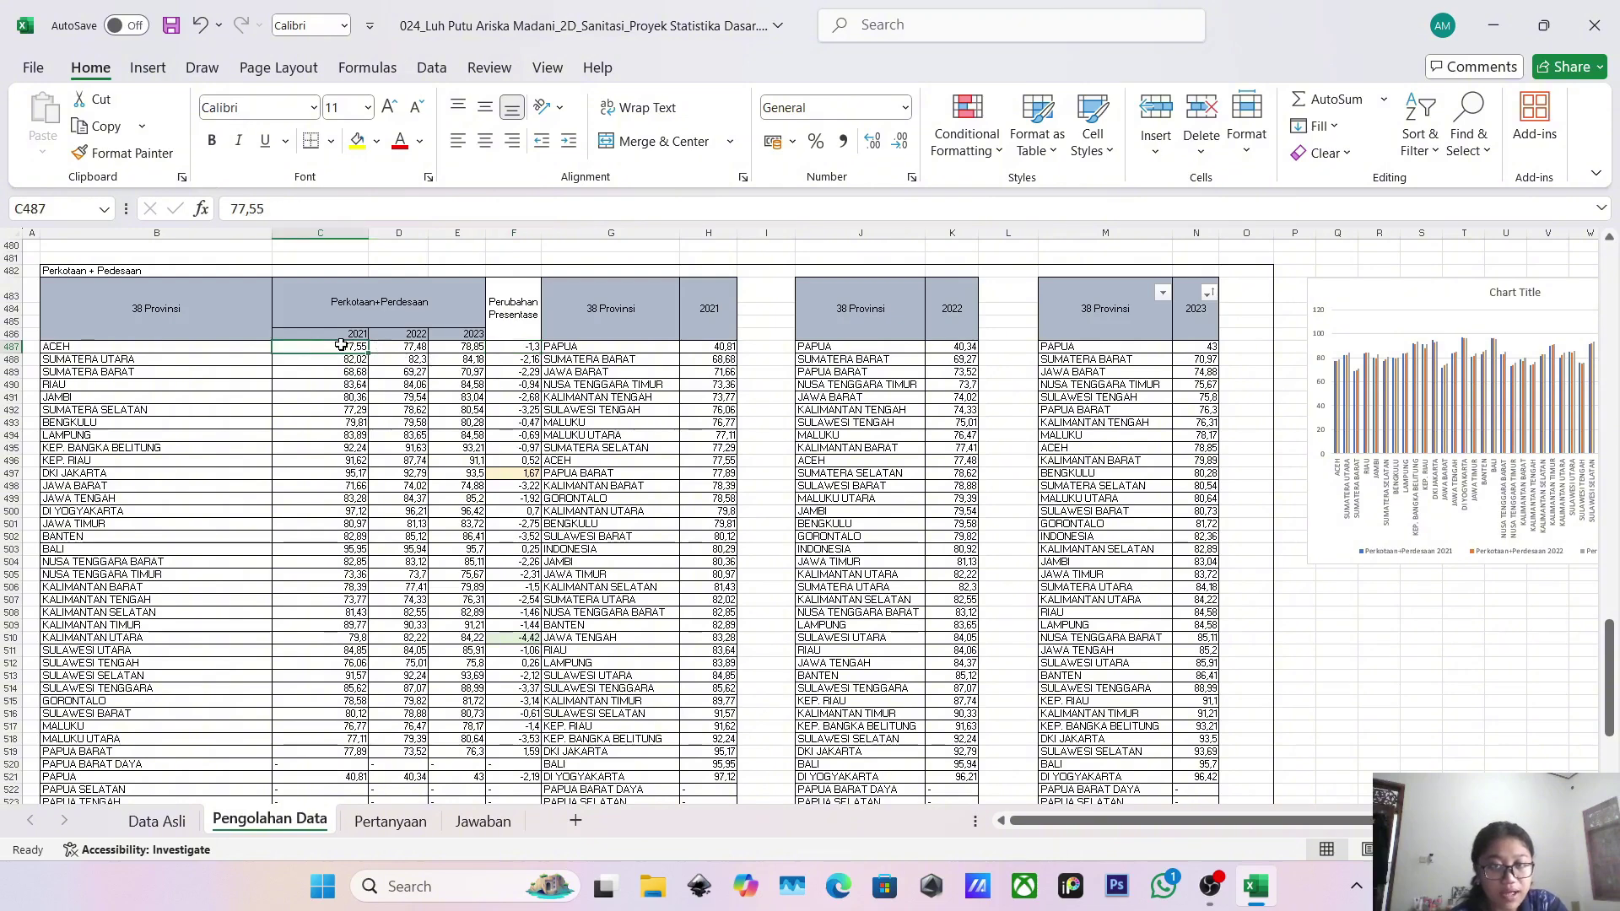
{"action": "left_click", "coordinate": [457, 345]}
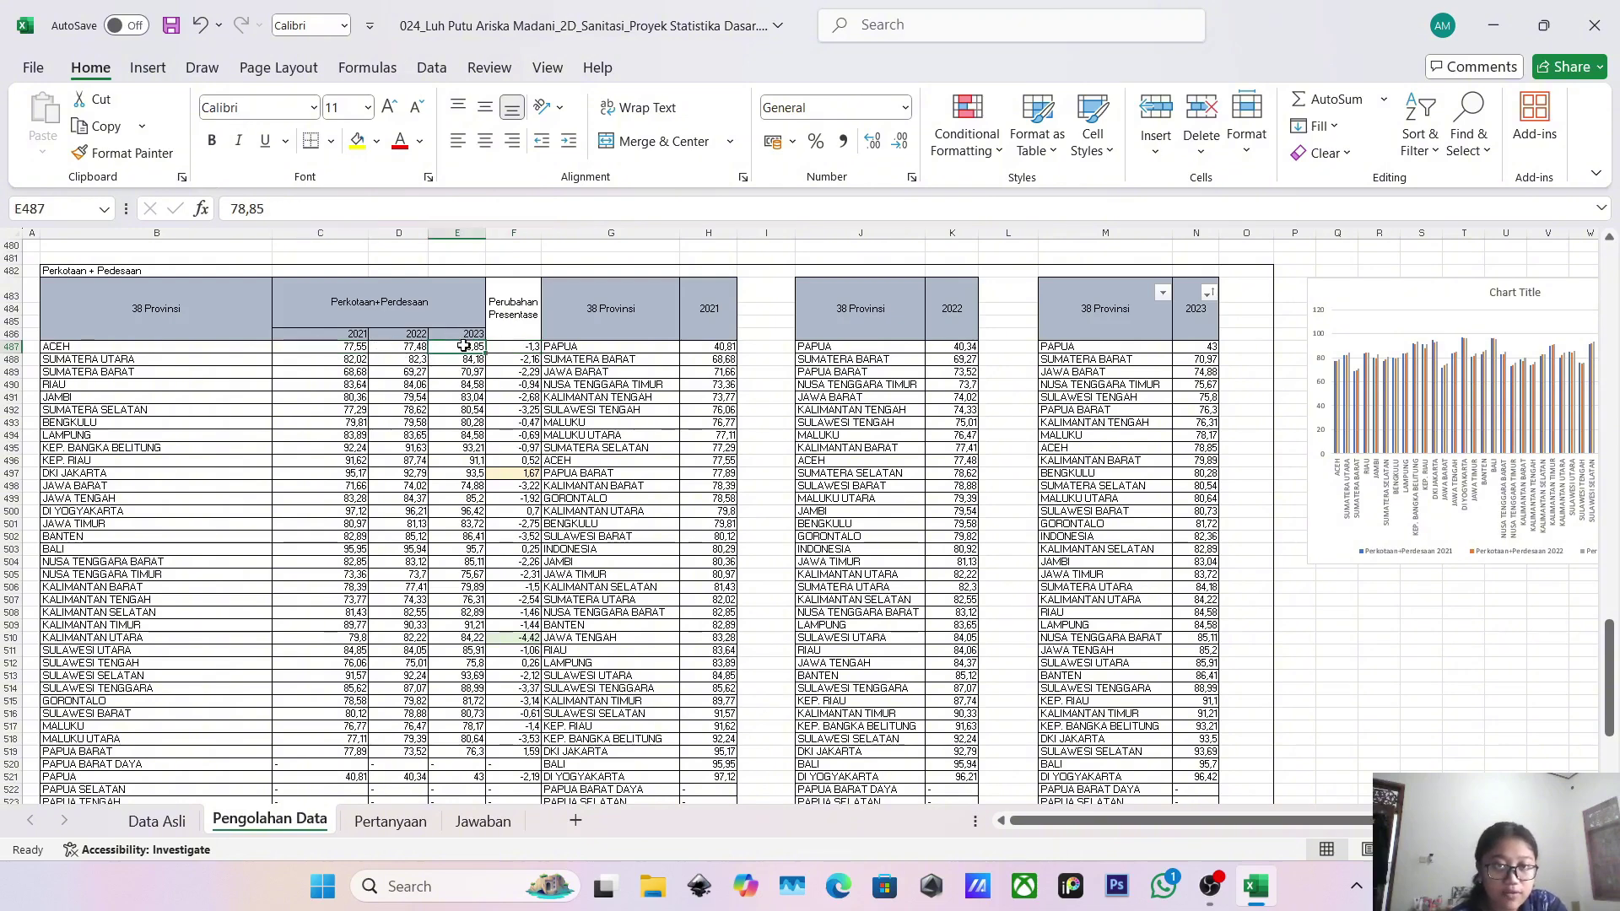
Review the Perubahan Presentase column down to Maluku Utara's formula in F518, and view the corresponding answer on the Jawaban sheet.
{"action": "scroll", "coordinate": [501, 323], "scroll_direction": "down", "scroll_amount": 1}
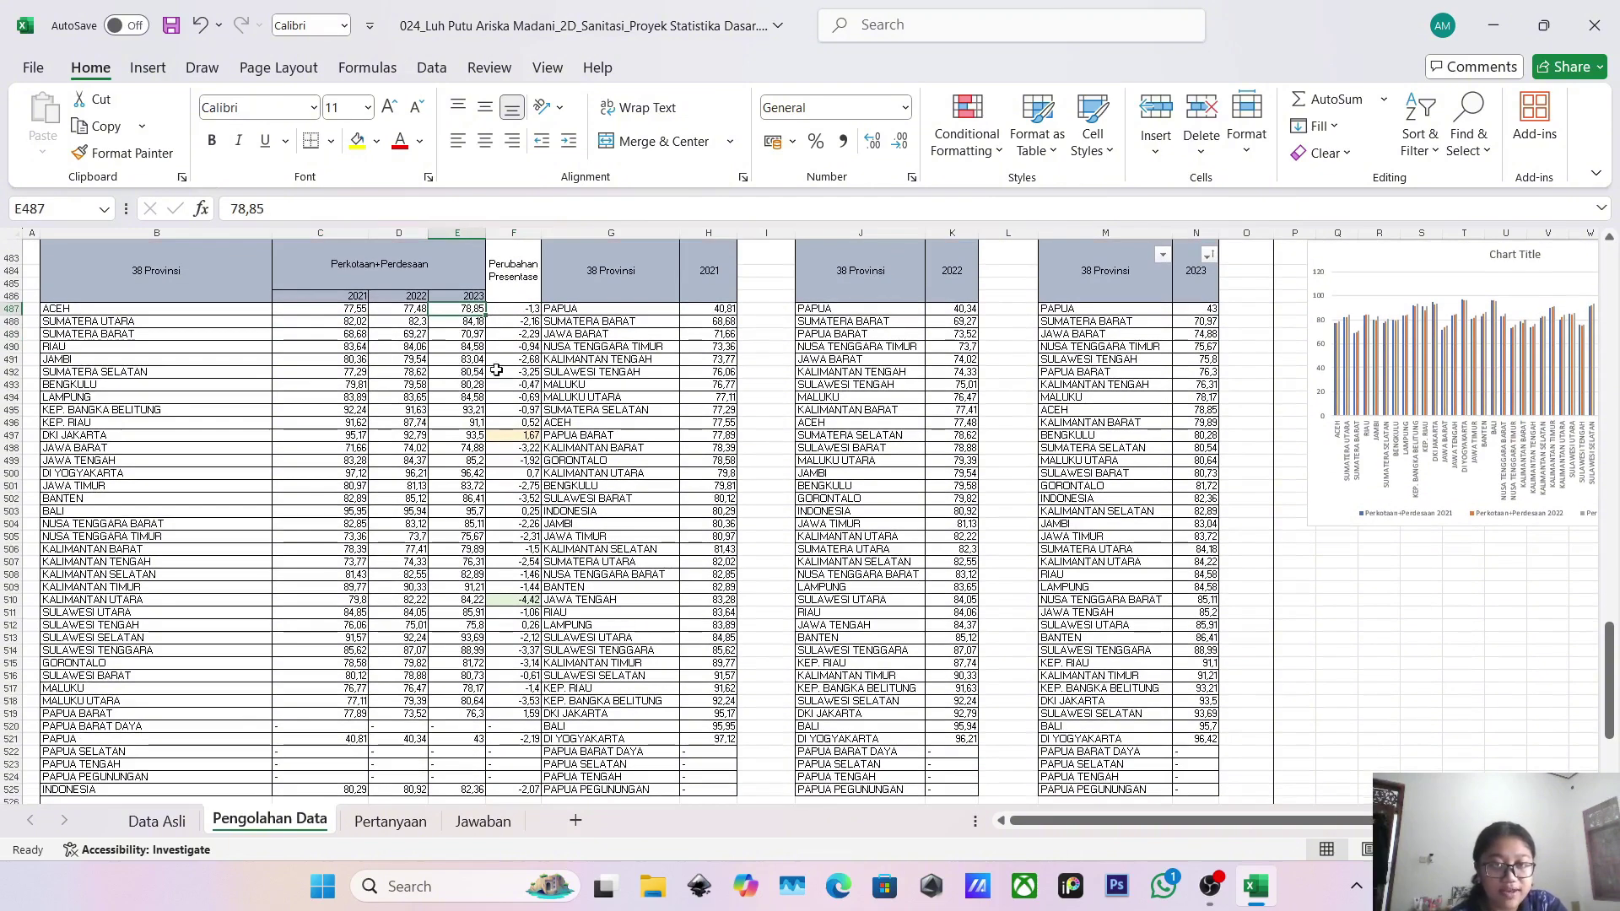
{"action": "left_click_drag", "start_coordinate": [498, 562], "coordinate": [500, 625]}
{"action": "left_click", "coordinate": [501, 699]}
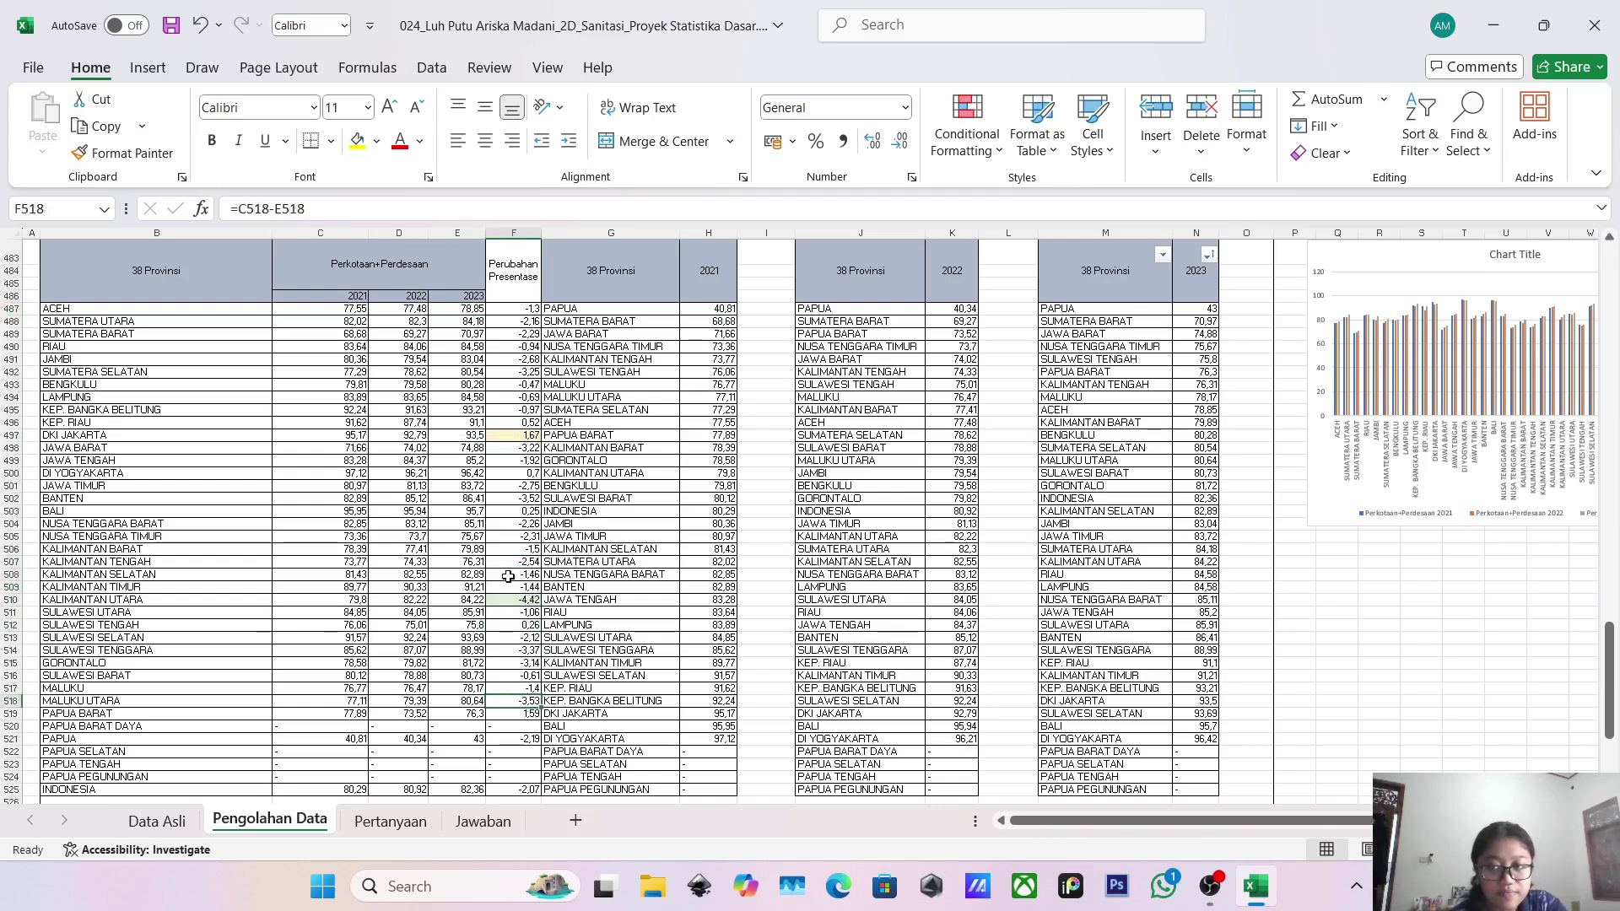
{"action": "left_click", "coordinate": [482, 824]}
{"action": "scroll", "coordinate": [329, 654], "scroll_direction": "down", "scroll_amount": 1}
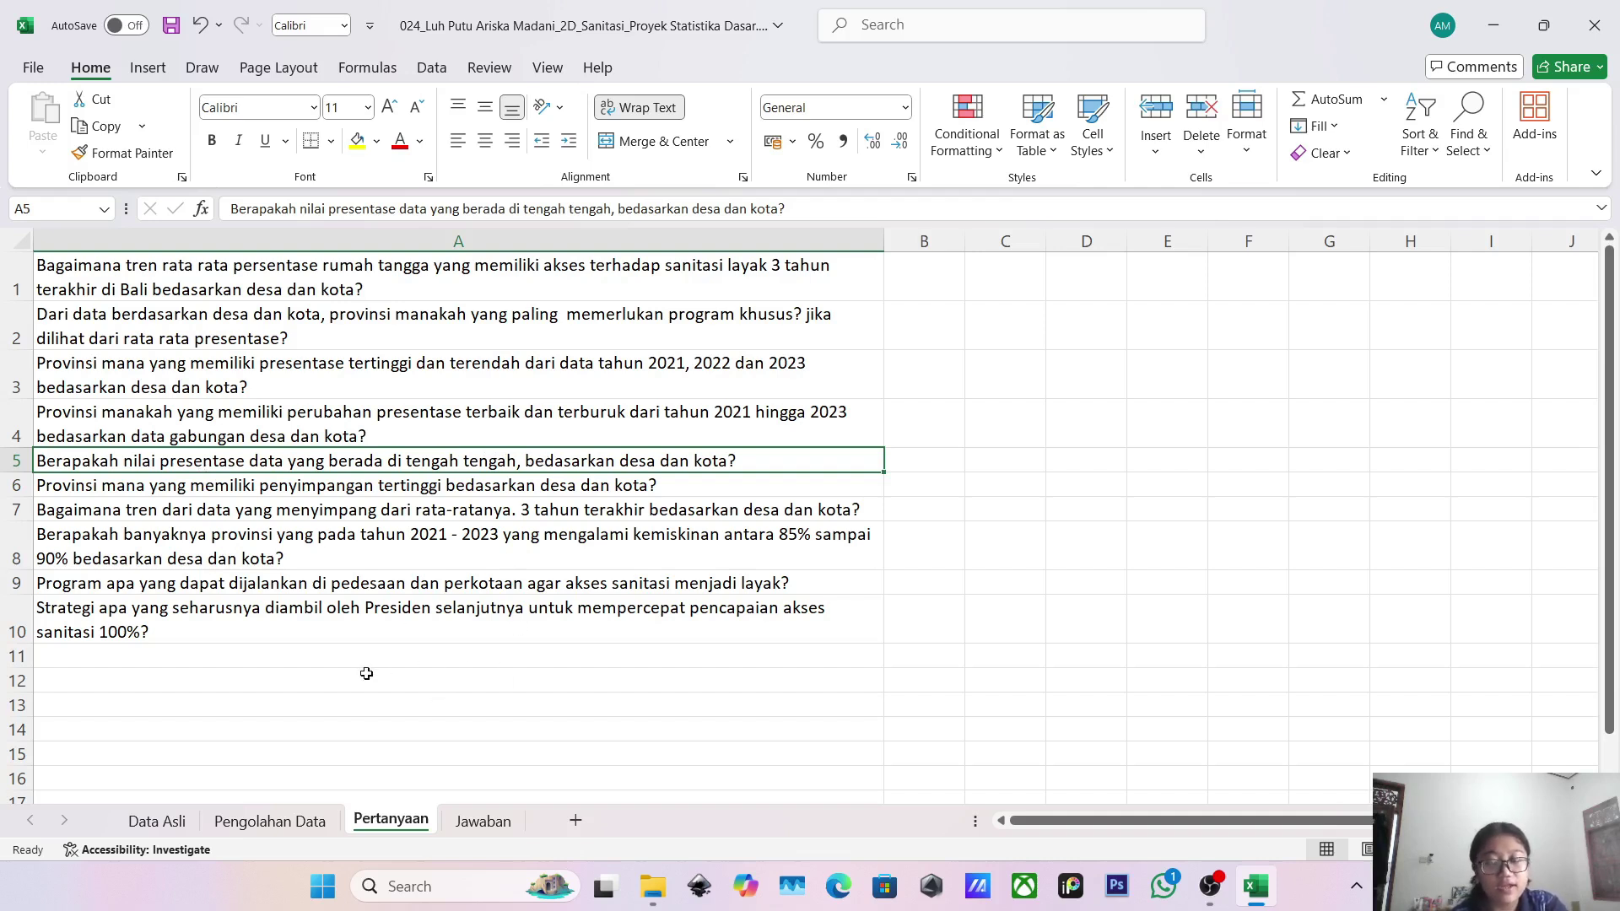
Check the 2021 Q2 formula in C99 on Pengolahan Data for question 5, and open the Jawaban sheet for its answer.
{"action": "left_click", "coordinate": [310, 819]}
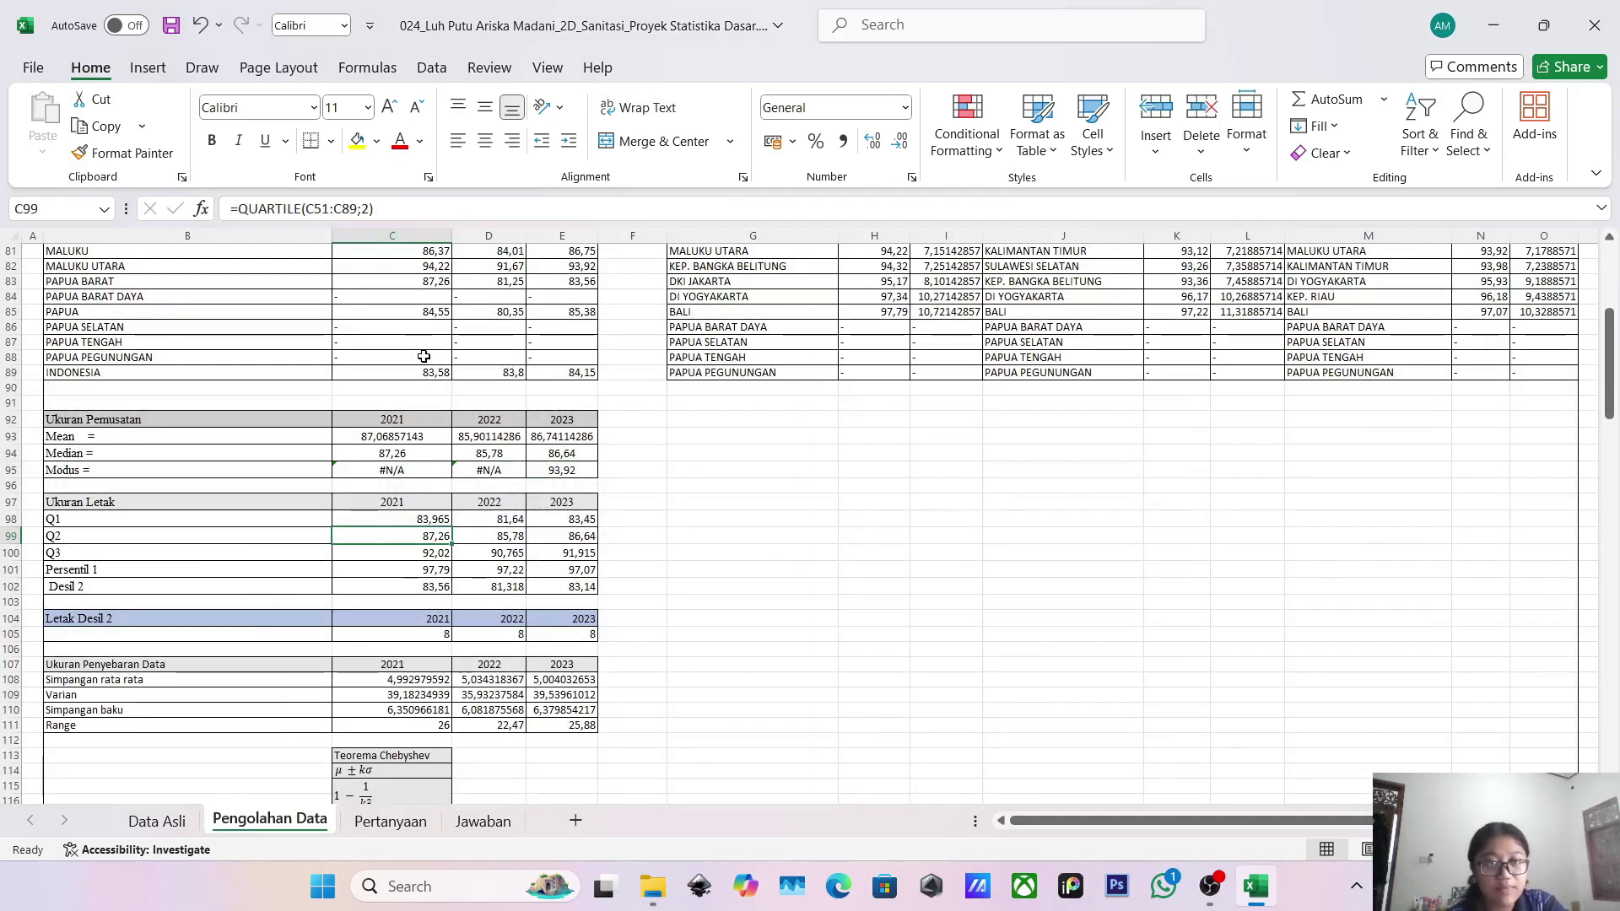
{"action": "left_click", "coordinate": [463, 822]}
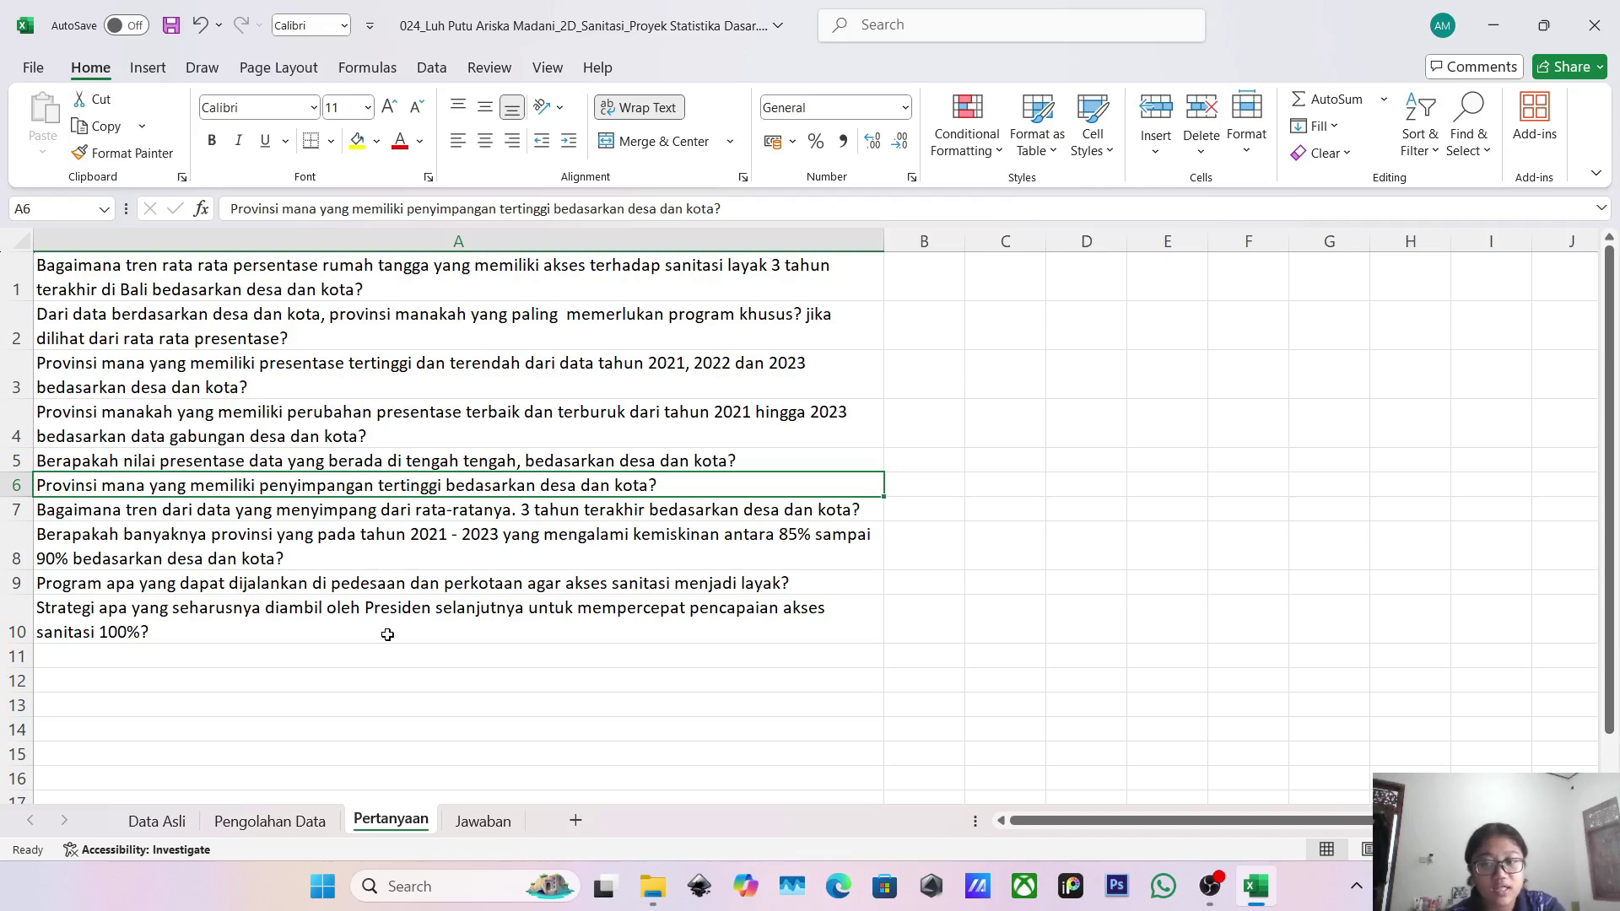
Inspect Jawa Barat's 2021 value in H51 and its Penyimpangan Tertinggi formula in I51 in the sorted urban data on Pengolahan Data.
{"action": "left_click", "coordinate": [295, 821]}
{"action": "scroll", "coordinate": [372, 666], "scroll_direction": "up", "scroll_amount": 4}
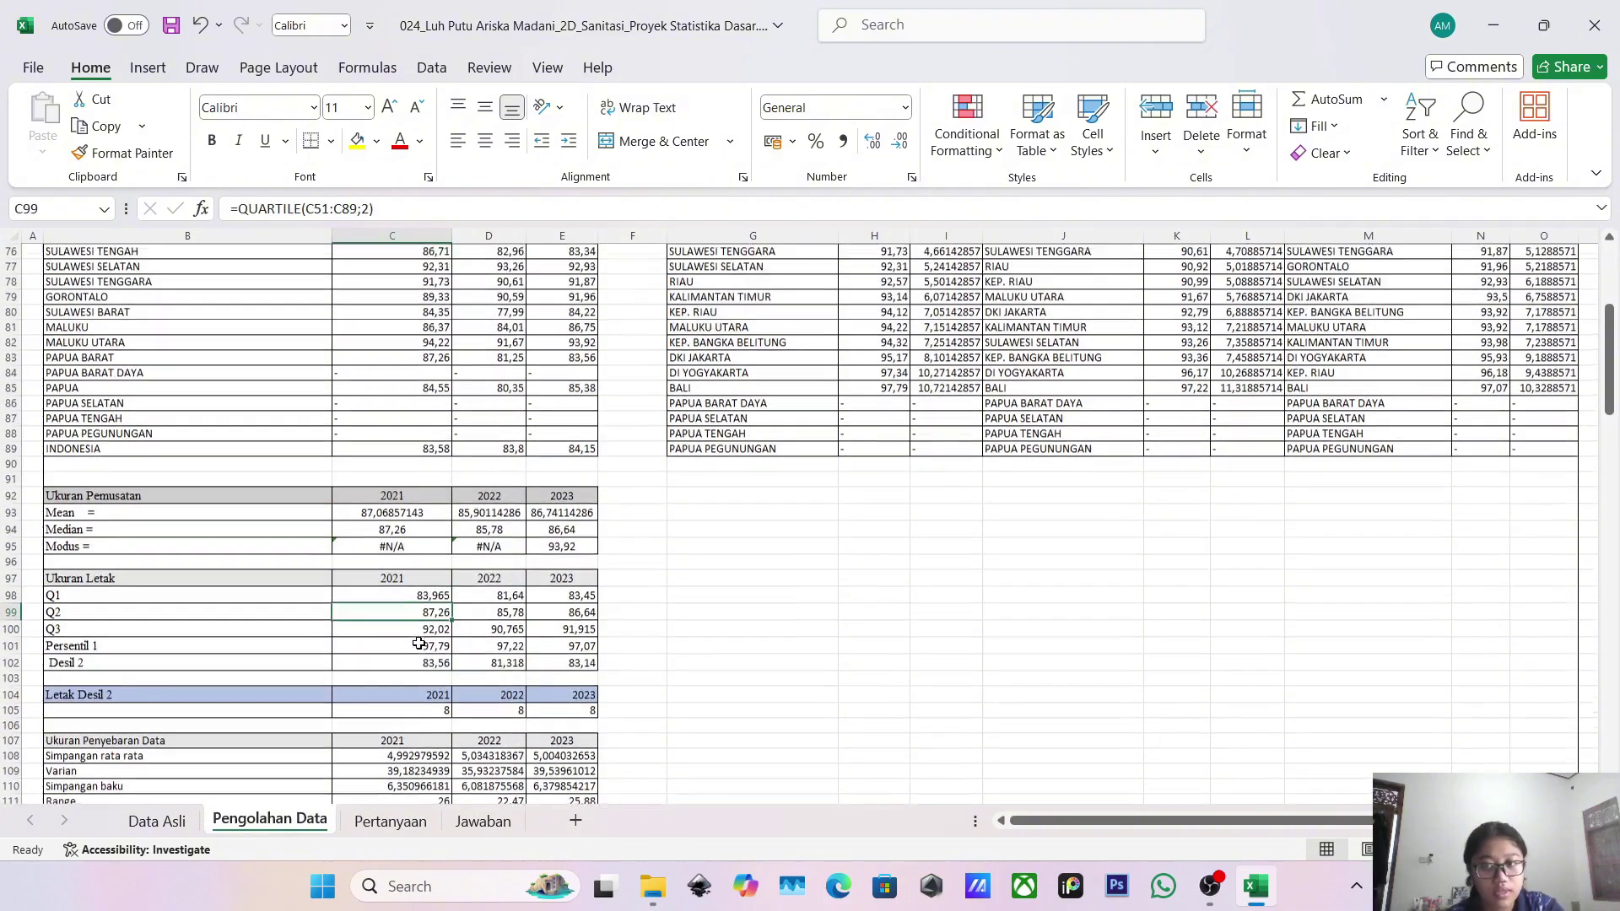
{"action": "scroll", "coordinate": [418, 643], "scroll_direction": "up", "scroll_amount": 10}
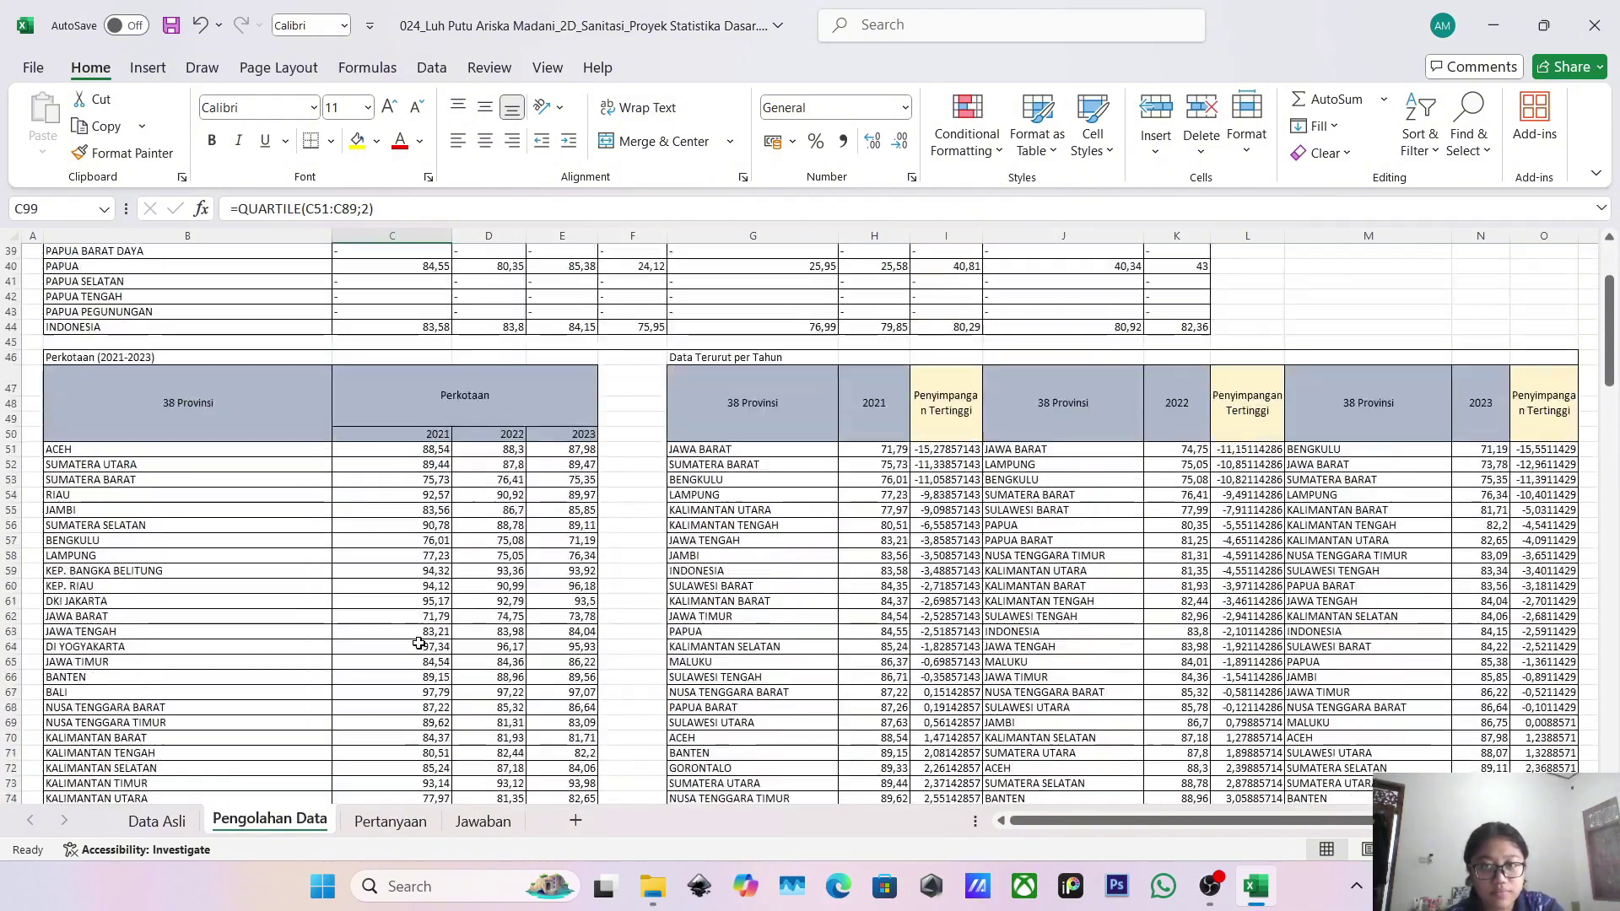
{"action": "scroll", "coordinate": [649, 552], "scroll_direction": "right", "scroll_amount": 5}
{"action": "scroll", "coordinate": [650, 551], "scroll_direction": "down", "scroll_amount": 1}
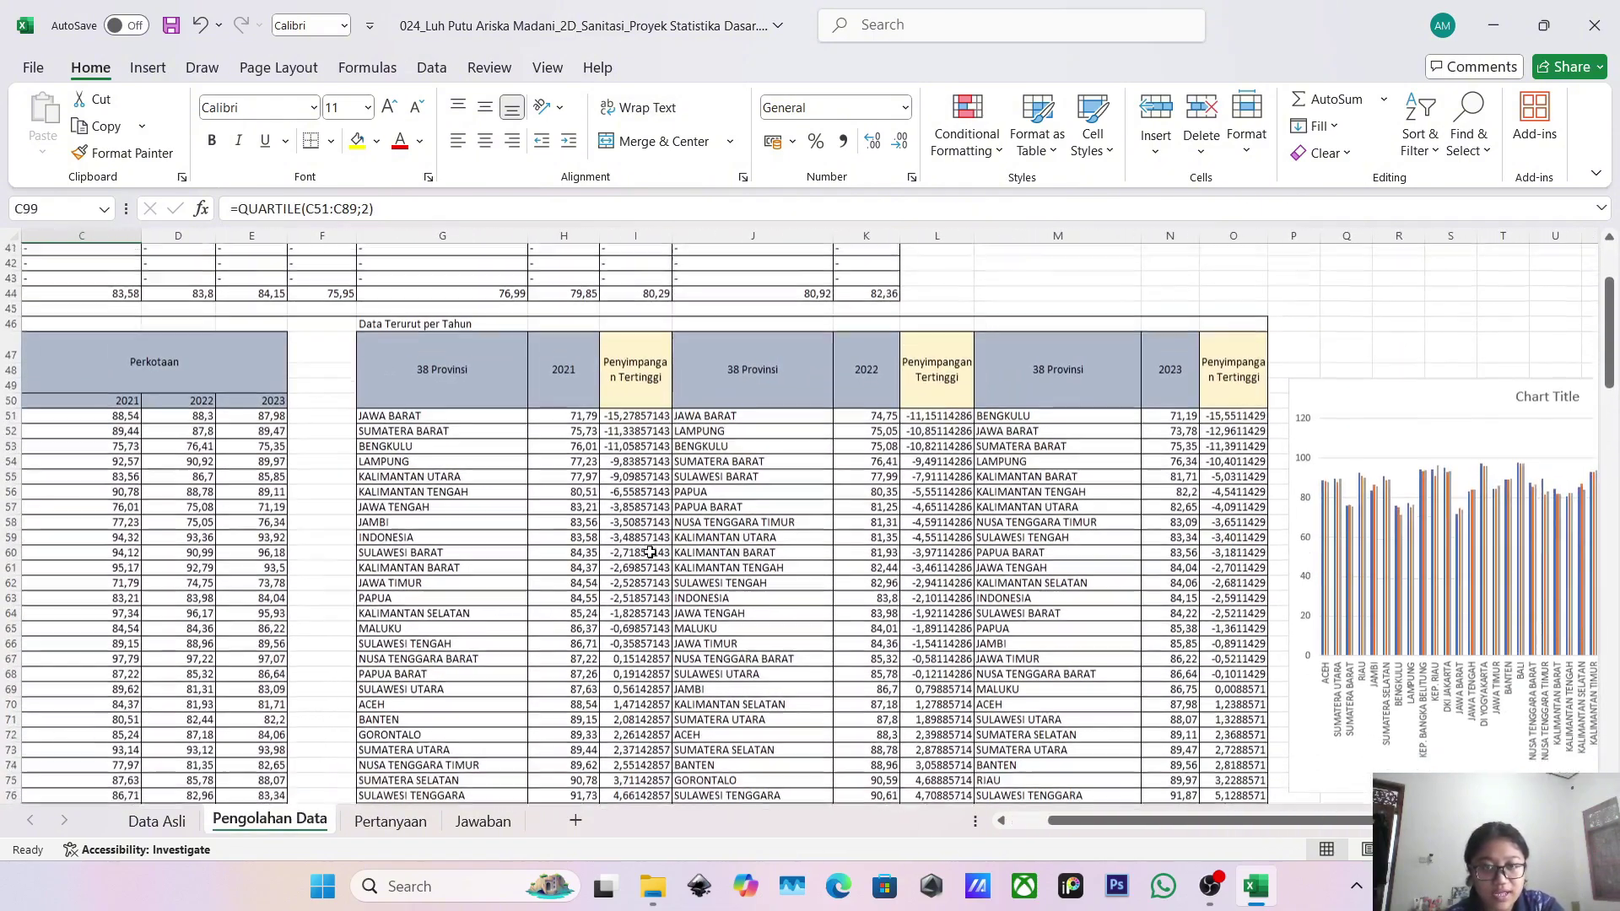
{"action": "scroll", "coordinate": [649, 548], "scroll_direction": "down", "scroll_amount": 1}
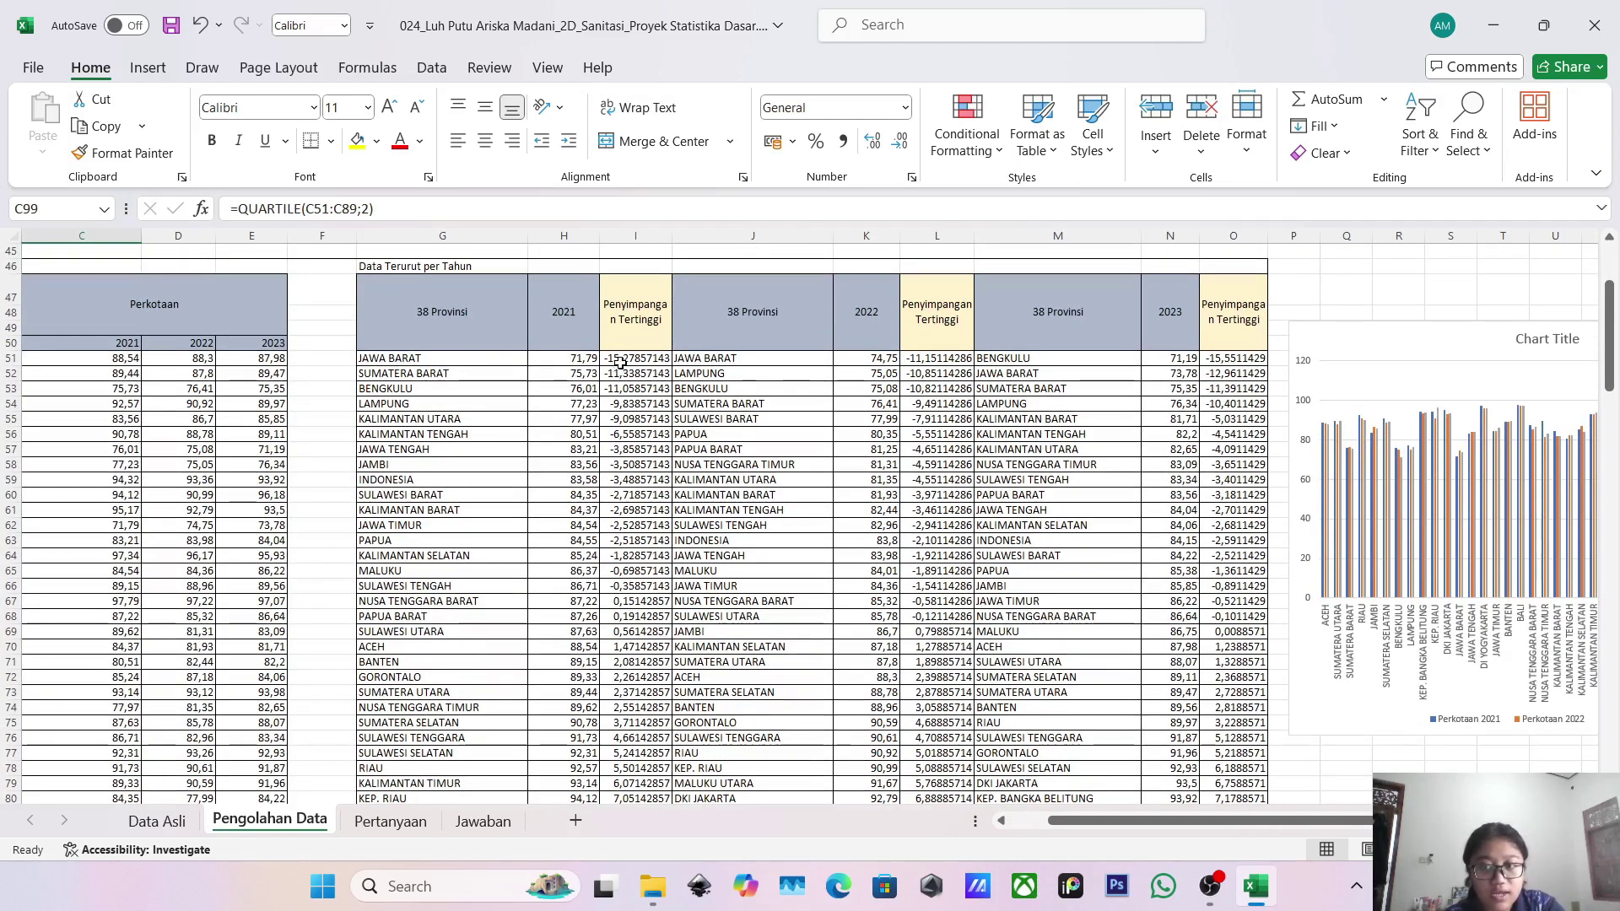
{"action": "left_click", "coordinate": [554, 365]}
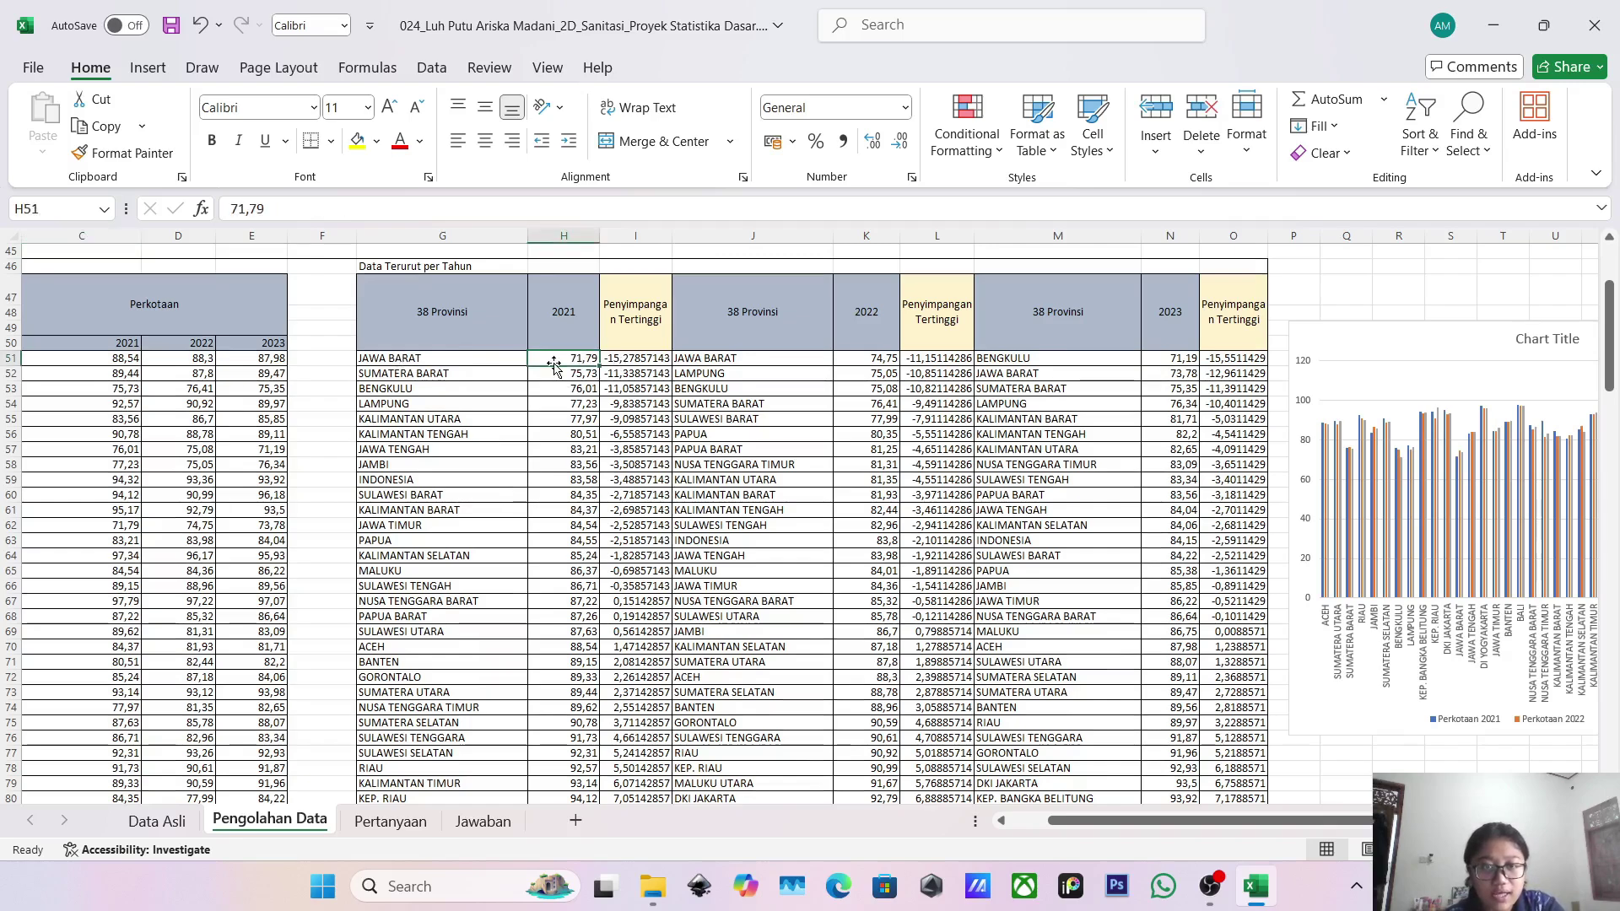
{"action": "left_click", "coordinate": [620, 359]}
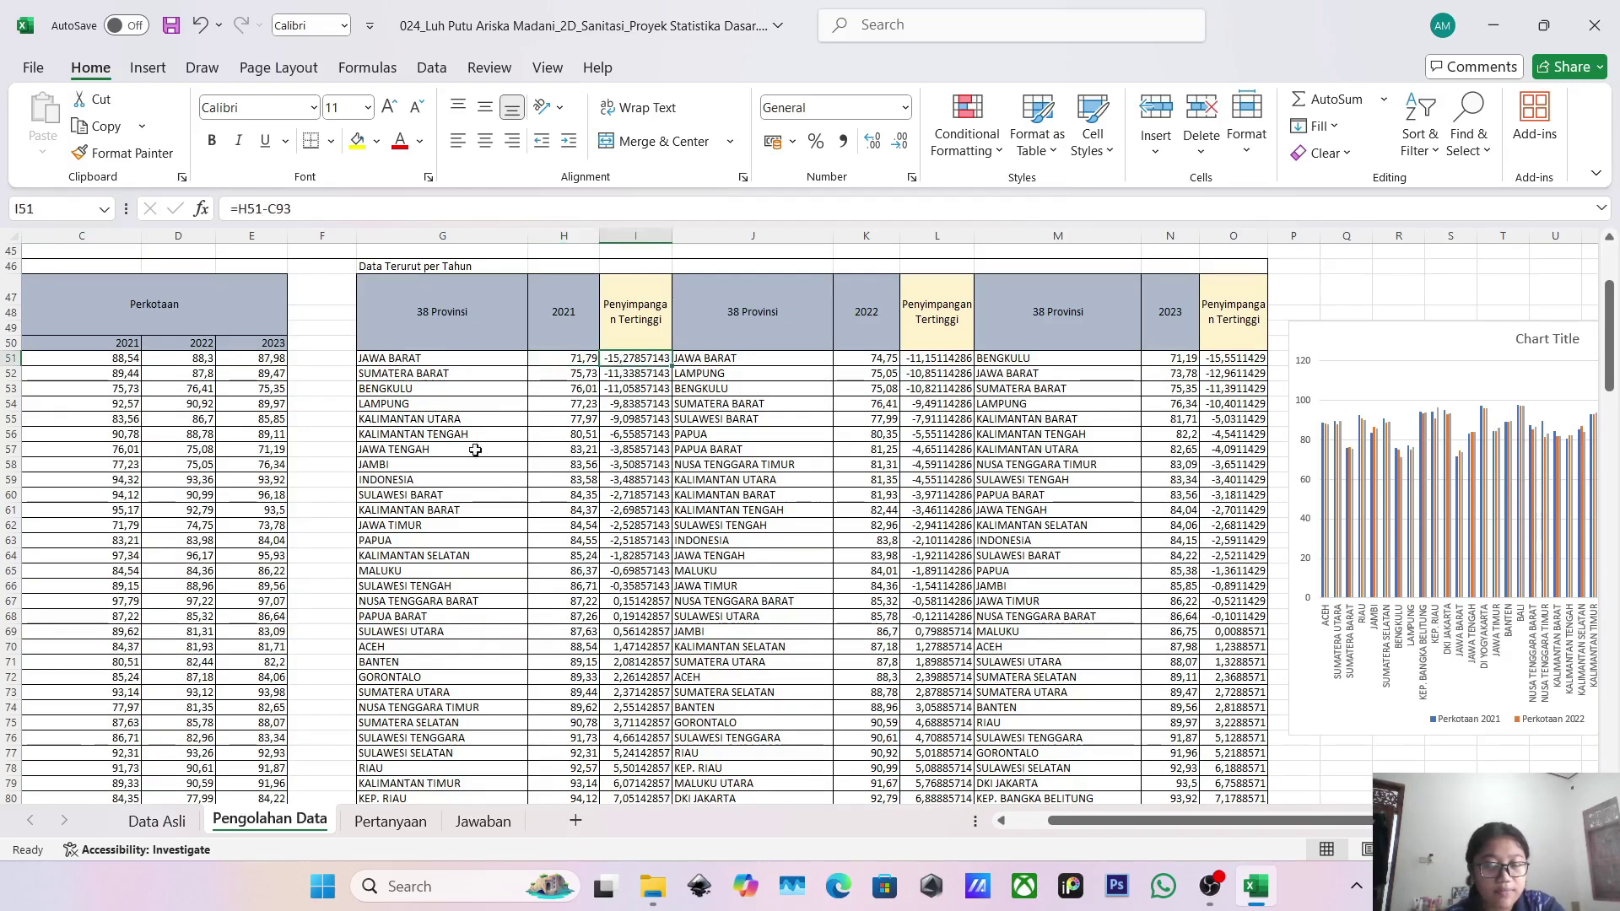
Trace Jawa Barat's 2021 deviation from its value in H51 to the 2021 mean in C93.
{"action": "scroll", "coordinate": [261, 729], "scroll_direction": "down", "scroll_amount": 5}
{"action": "scroll", "coordinate": [261, 729], "scroll_direction": "left", "scroll_amount": 3}
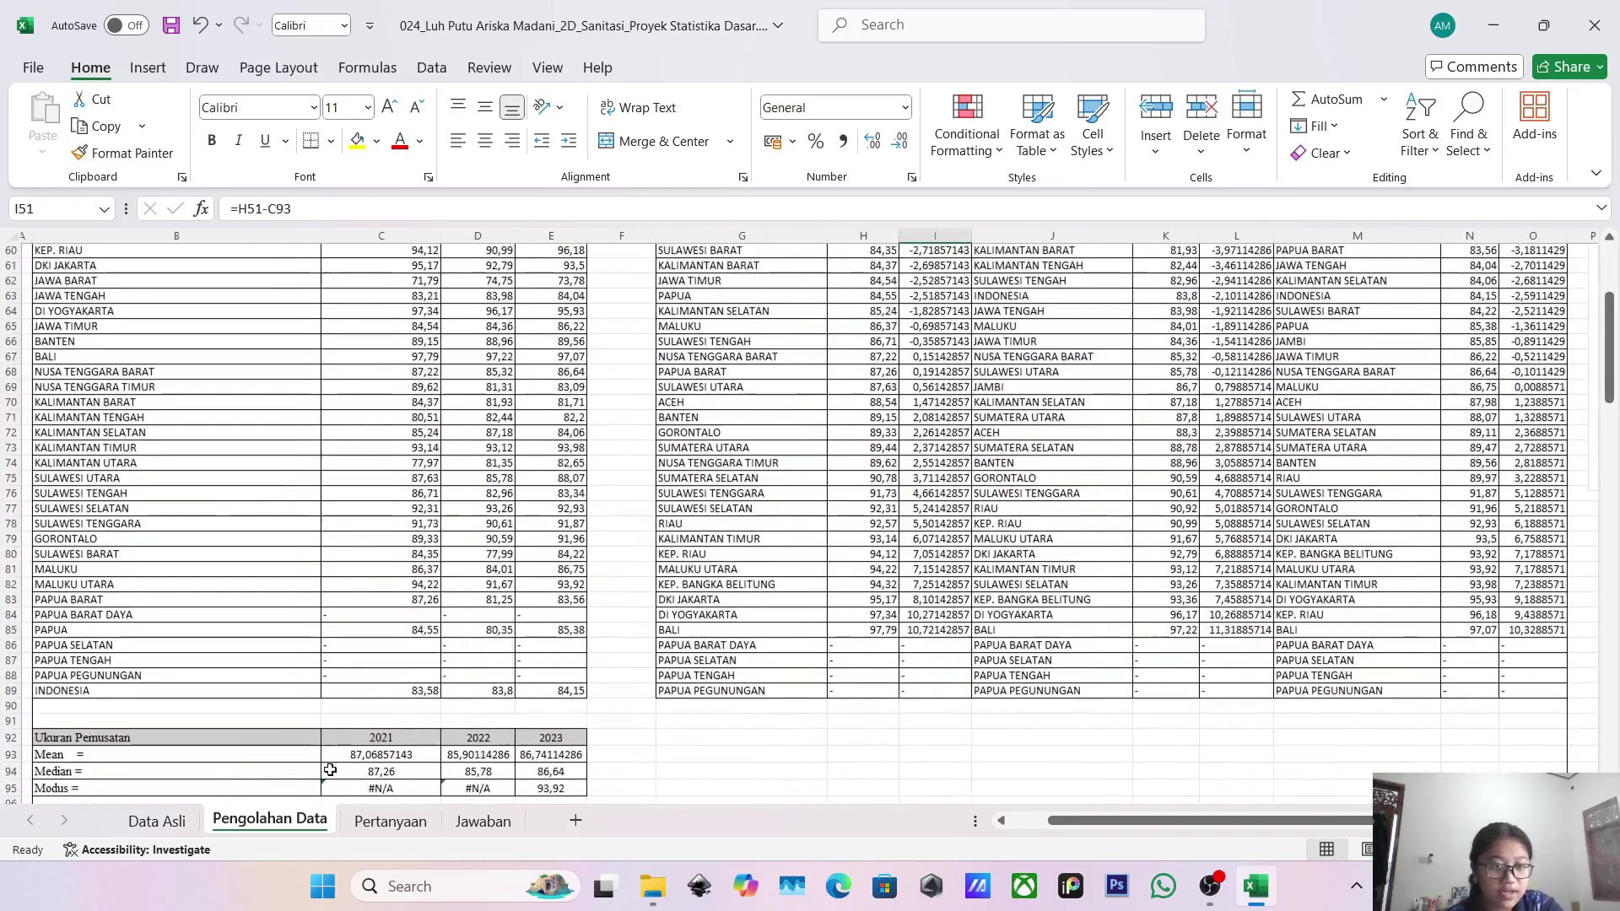
{"action": "scroll", "coordinate": [630, 578], "scroll_direction": "right", "scroll_amount": 3}
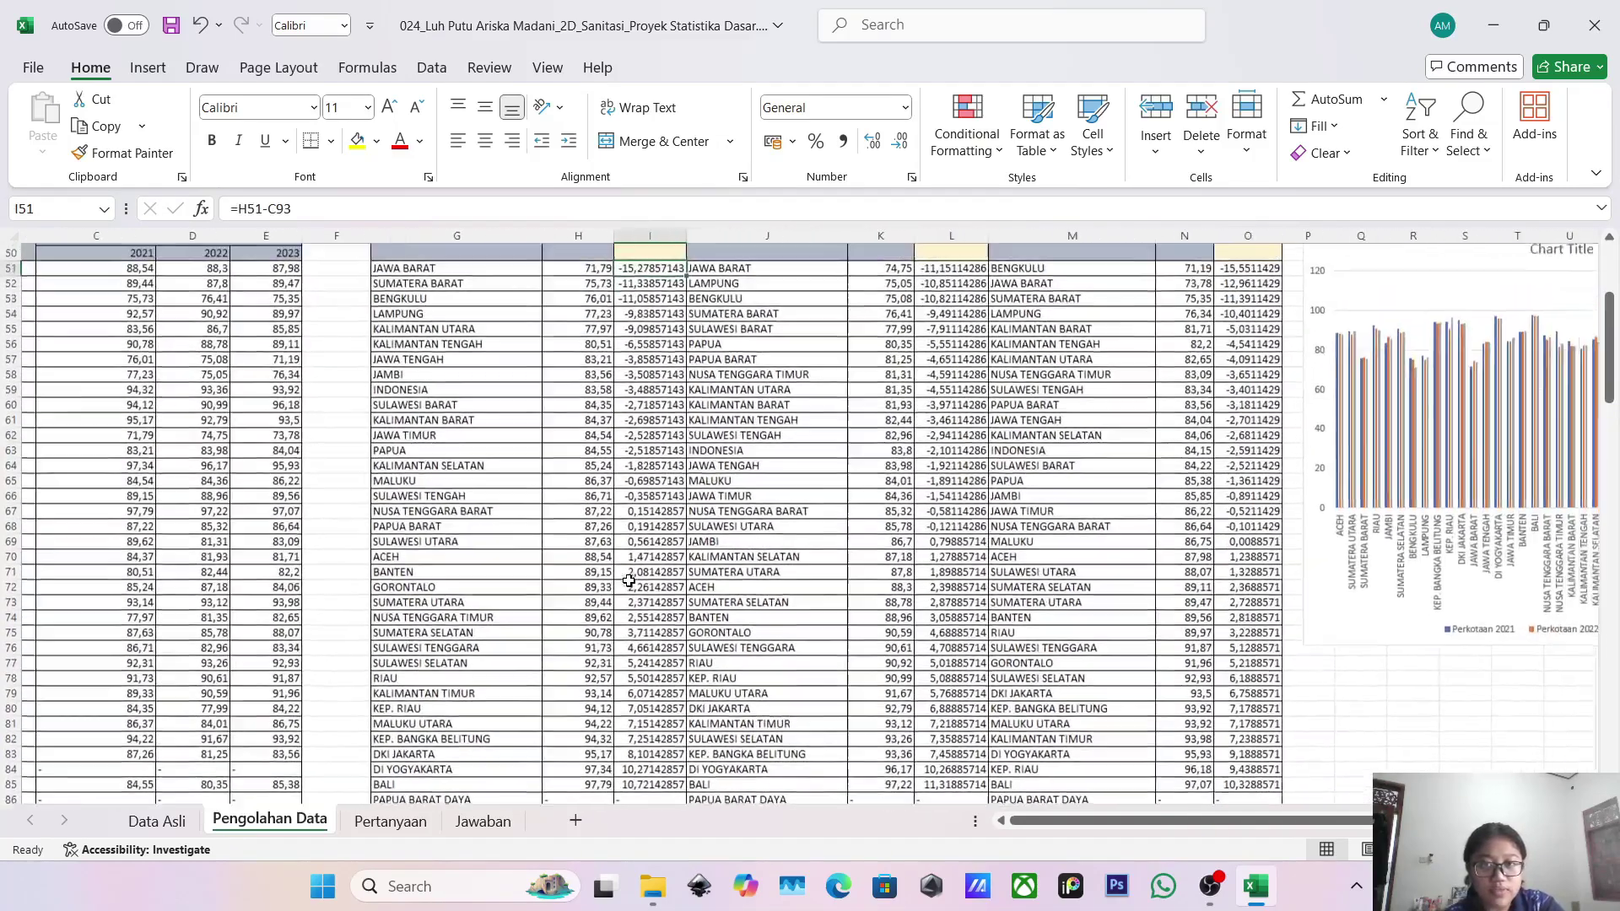
{"action": "scroll", "coordinate": [629, 579], "scroll_direction": "up", "scroll_amount": 4}
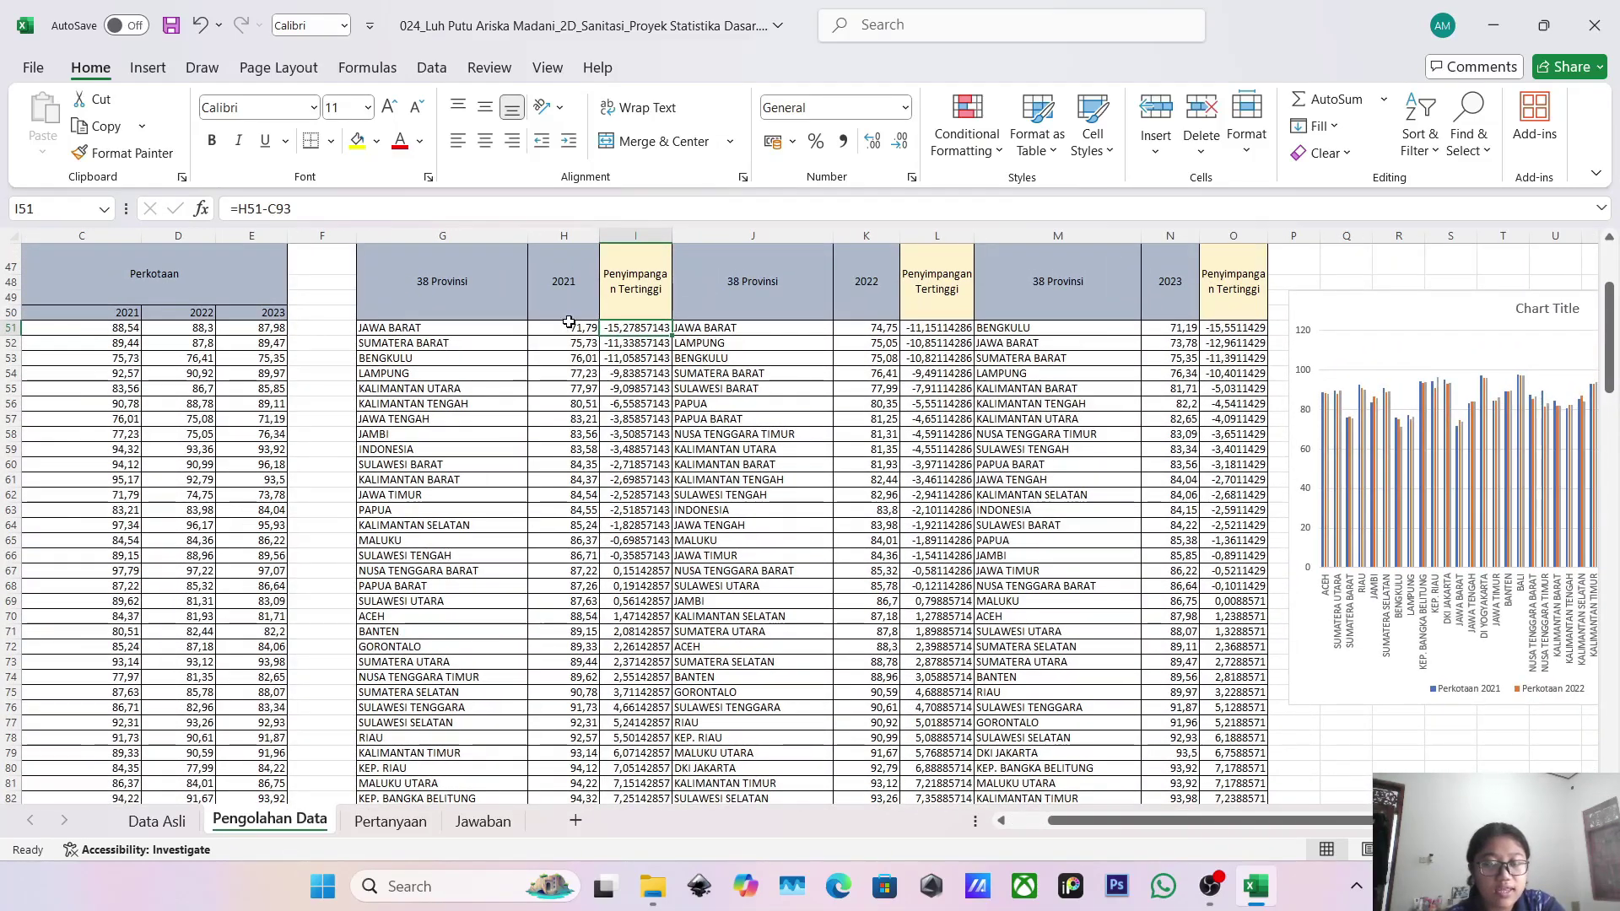
{"action": "left_click", "coordinate": [569, 322]}
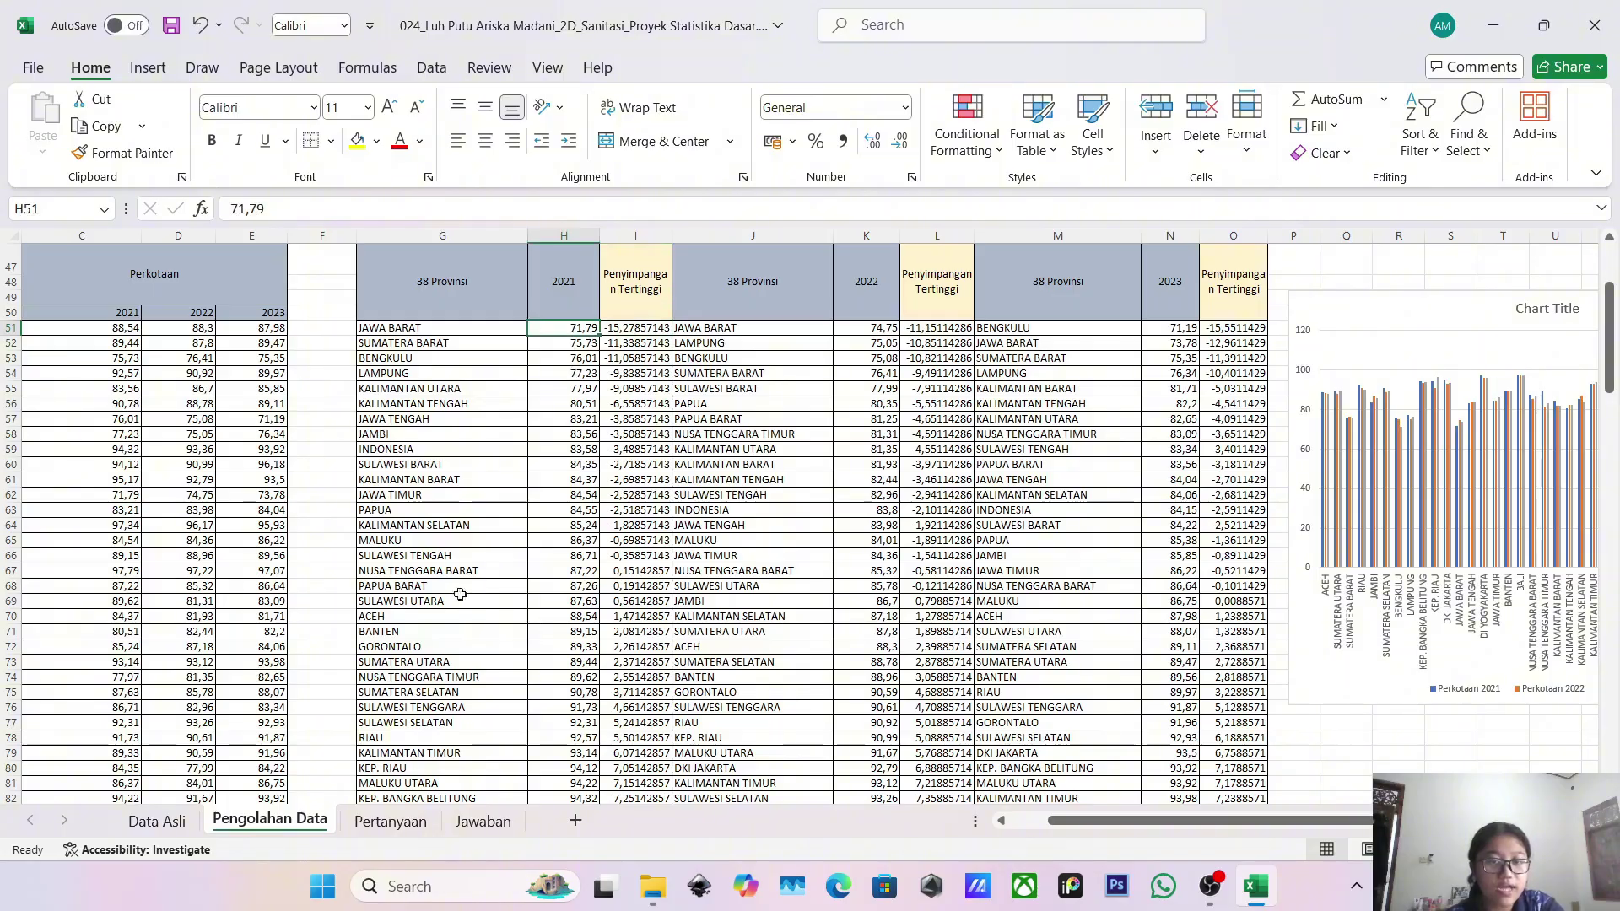
{"action": "scroll", "coordinate": [312, 721], "scroll_direction": "down", "scroll_amount": 4}
{"action": "scroll", "coordinate": [312, 721], "scroll_direction": "left", "scroll_amount": 2}
{"action": "scroll", "coordinate": [857, 344], "scroll_direction": "right", "scroll_amount": 2}
{"action": "scroll", "coordinate": [857, 344], "scroll_direction": "up", "scroll_amount": 5}
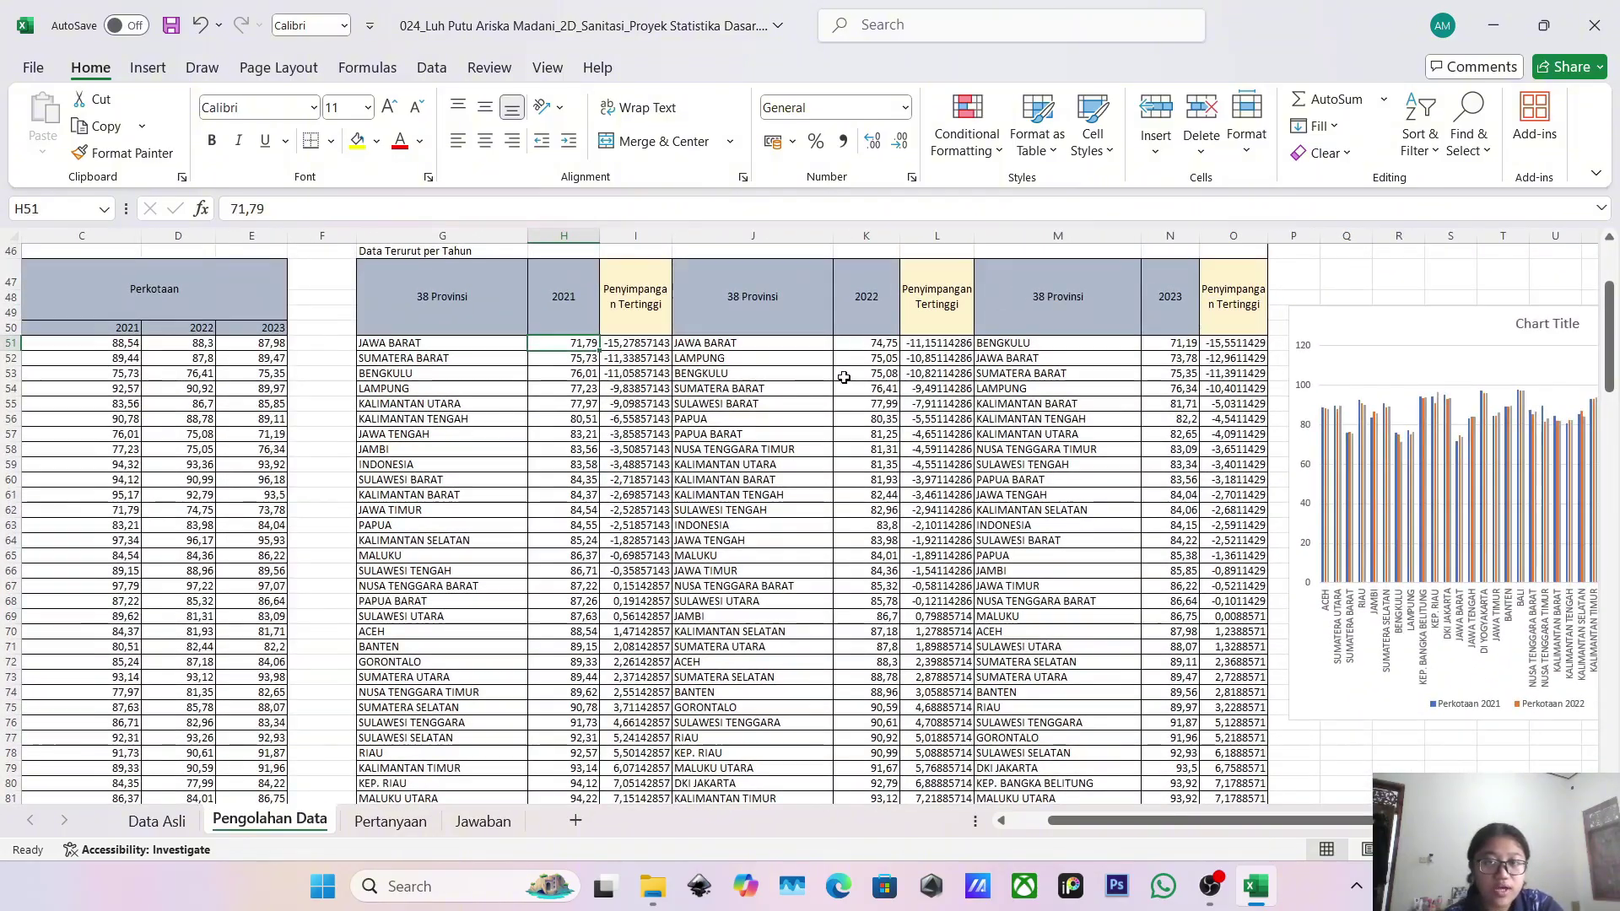
Compare the remaining years' sorted urban values and deviations with the yearly means in the Ukuran Pemusatan table.
{"action": "scroll", "coordinate": [843, 368], "scroll_direction": "down", "scroll_amount": 4}
{"action": "scroll", "coordinate": [844, 369], "scroll_direction": "left", "scroll_amount": 1}
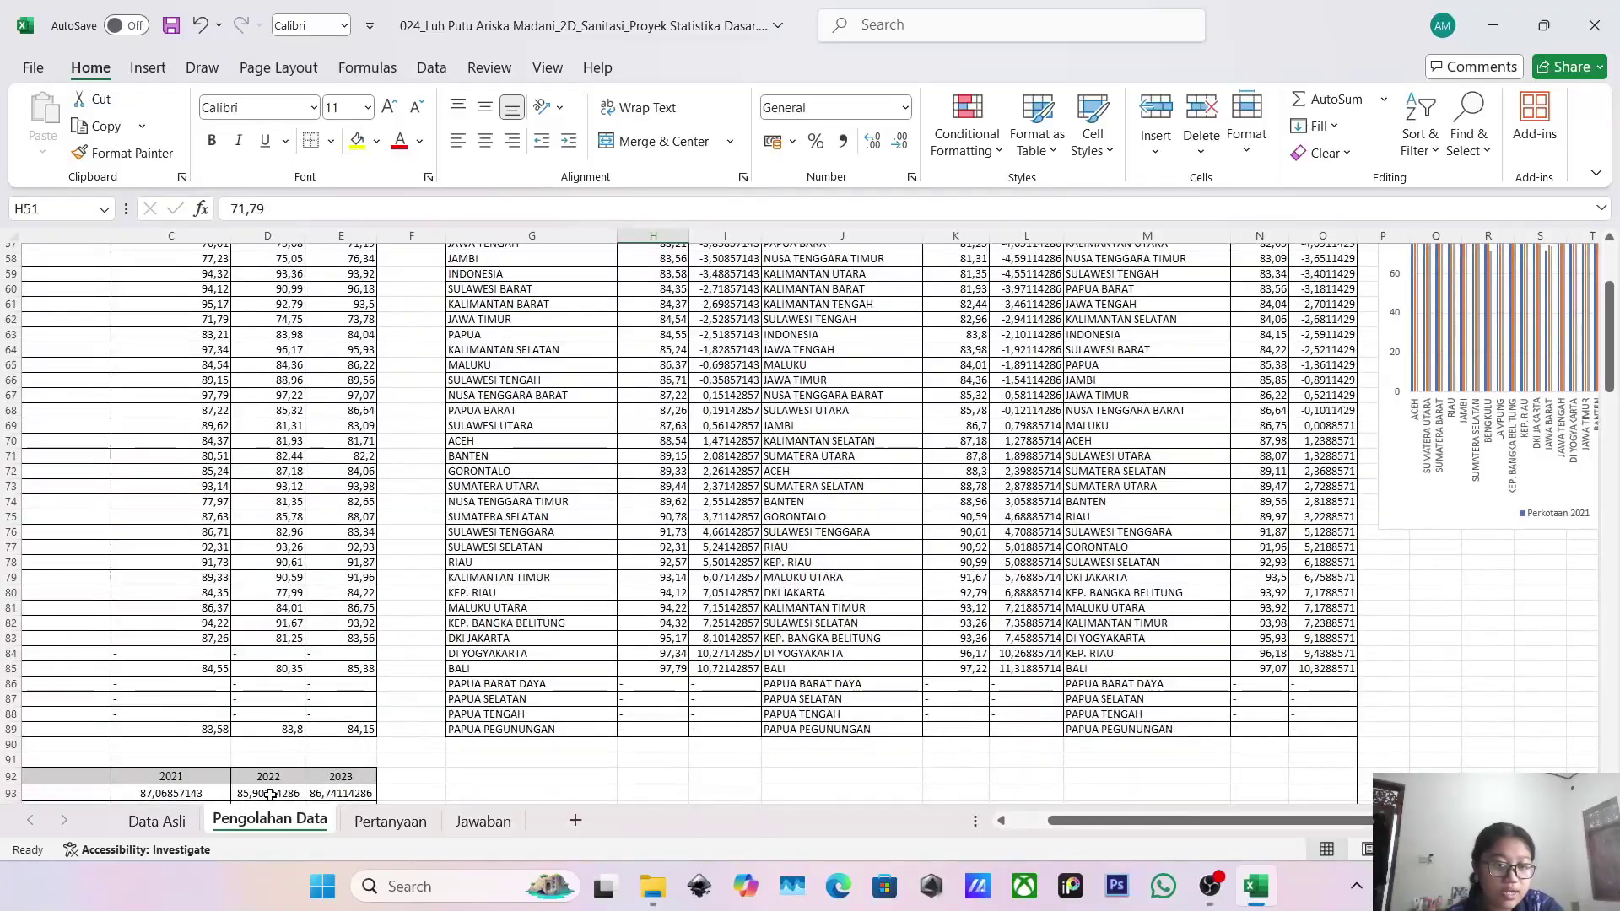
{"action": "scroll", "coordinate": [338, 768], "scroll_direction": "down", "scroll_amount": 2}
{"action": "scroll", "coordinate": [337, 767], "scroll_direction": "left", "scroll_amount": 2}
{"action": "scroll", "coordinate": [472, 704], "scroll_direction": "right", "scroll_amount": 2}
{"action": "scroll", "coordinate": [473, 704], "scroll_direction": "up", "scroll_amount": 4}
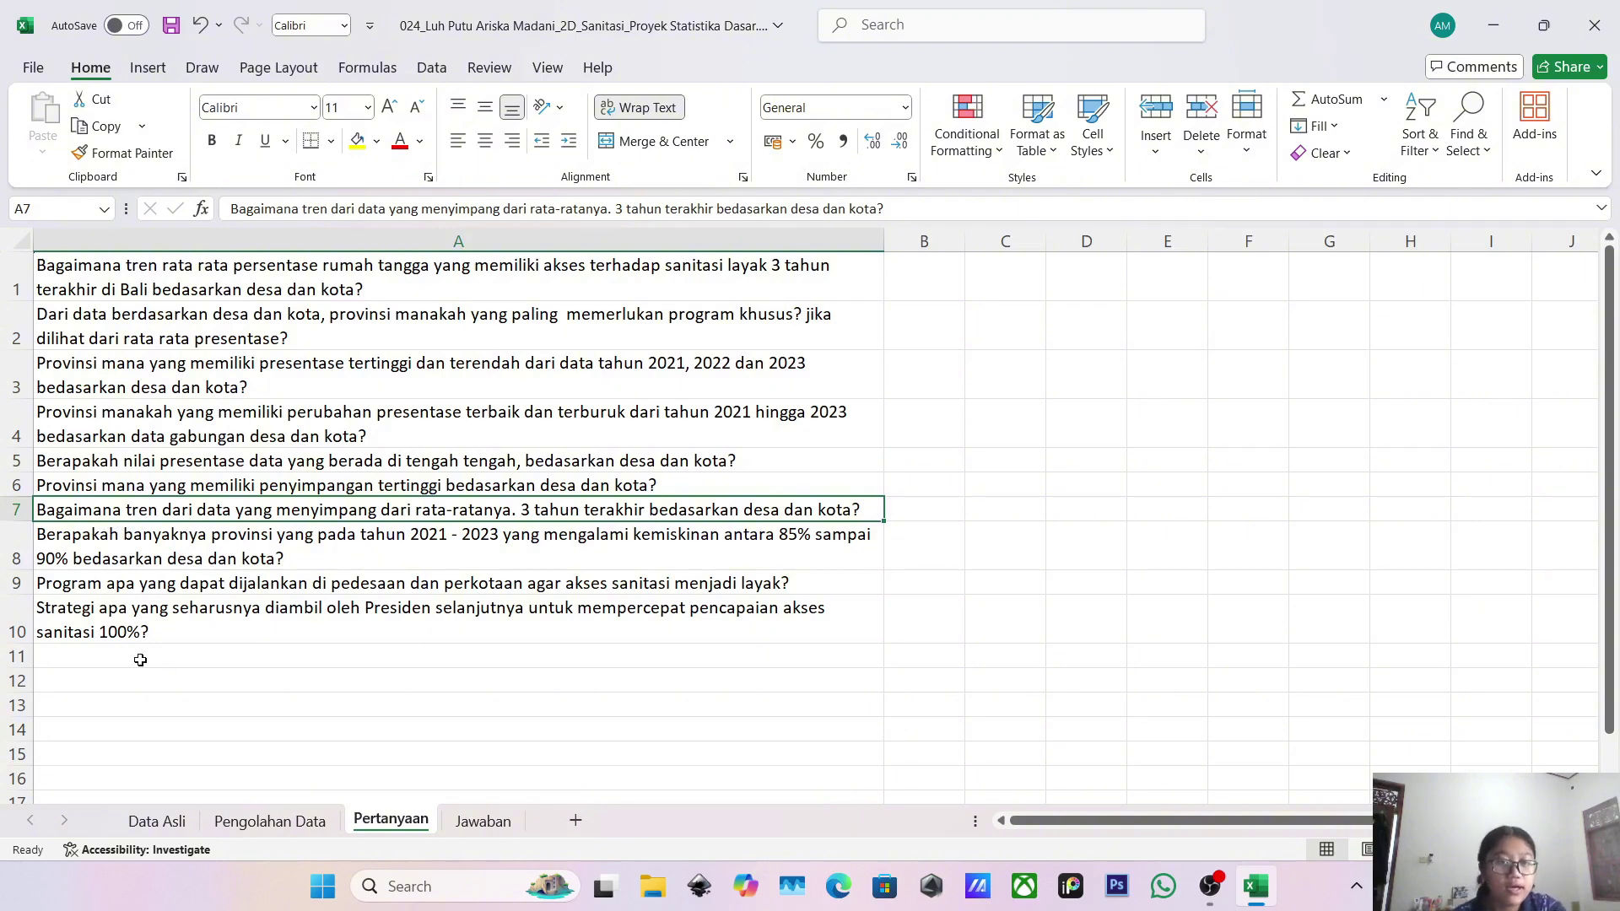
Inspect the 2021 Simpangan rata rata formula in C108 for question 7, and review answer 7 on the Jawaban sheet.
{"action": "left_click", "coordinate": [231, 824]}
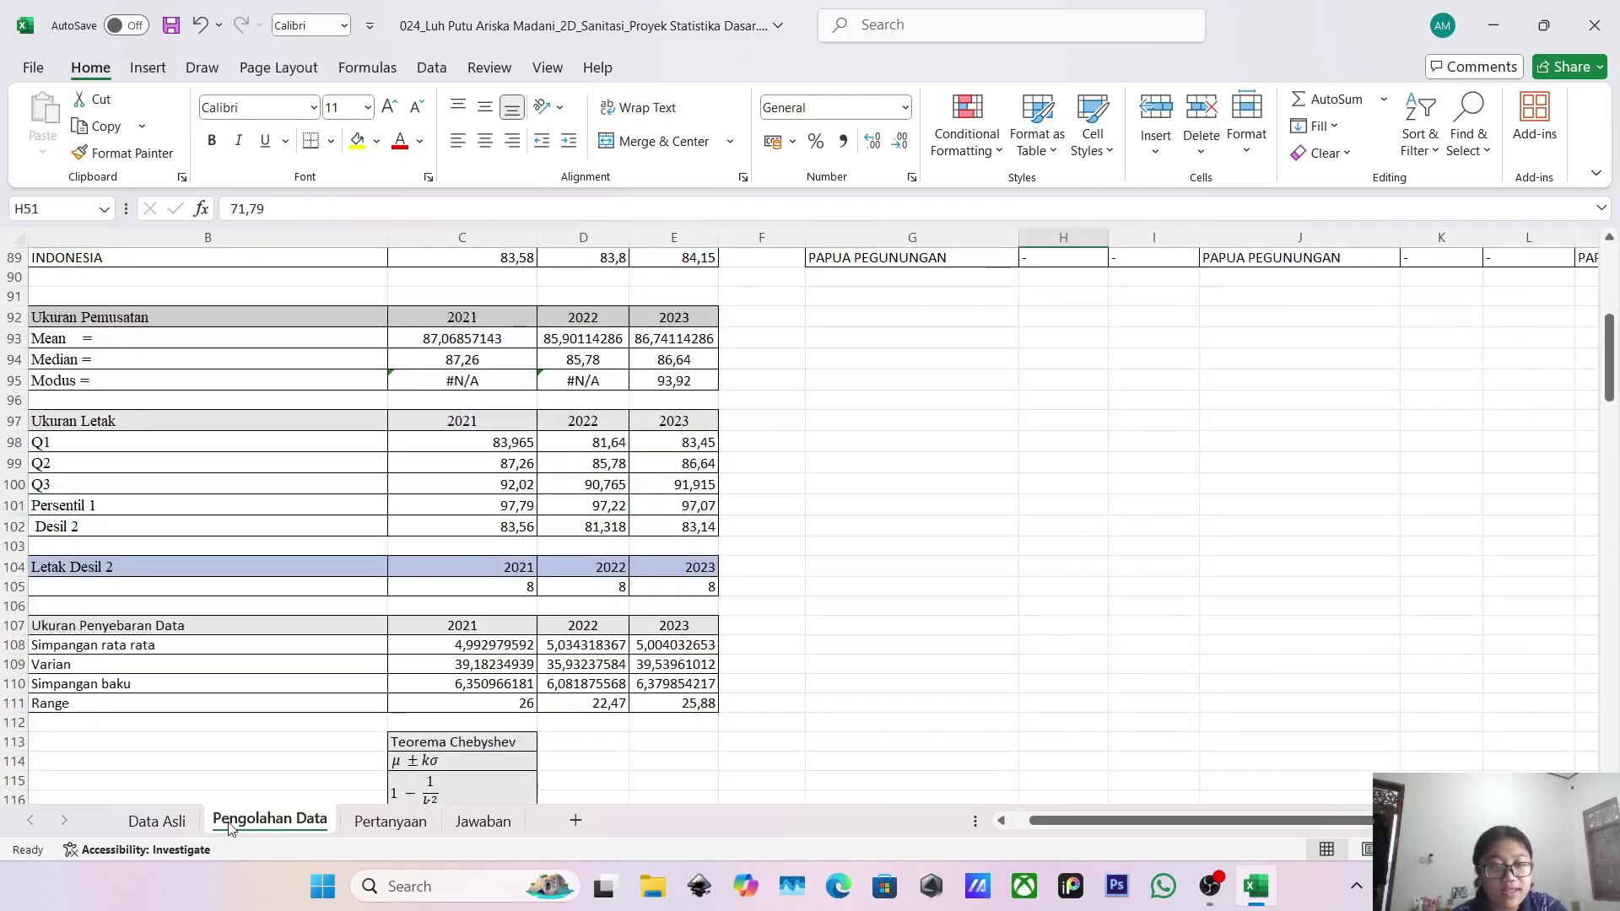
{"action": "left_click", "coordinate": [482, 649]}
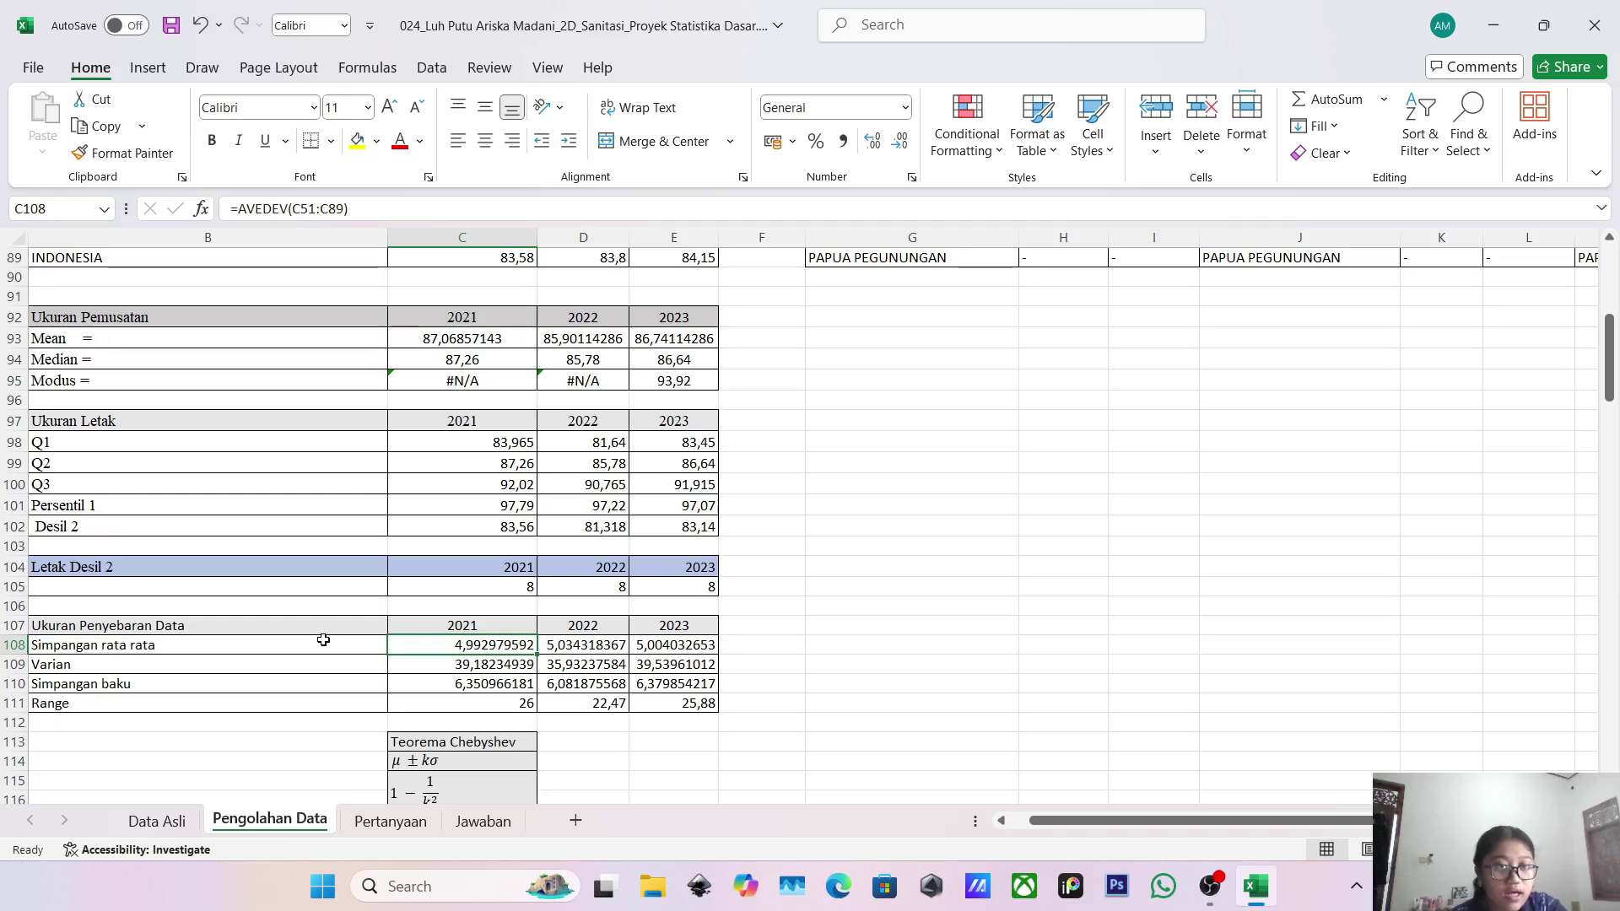
{"action": "scroll", "coordinate": [443, 657], "scroll_direction": "up", "scroll_amount": 2}
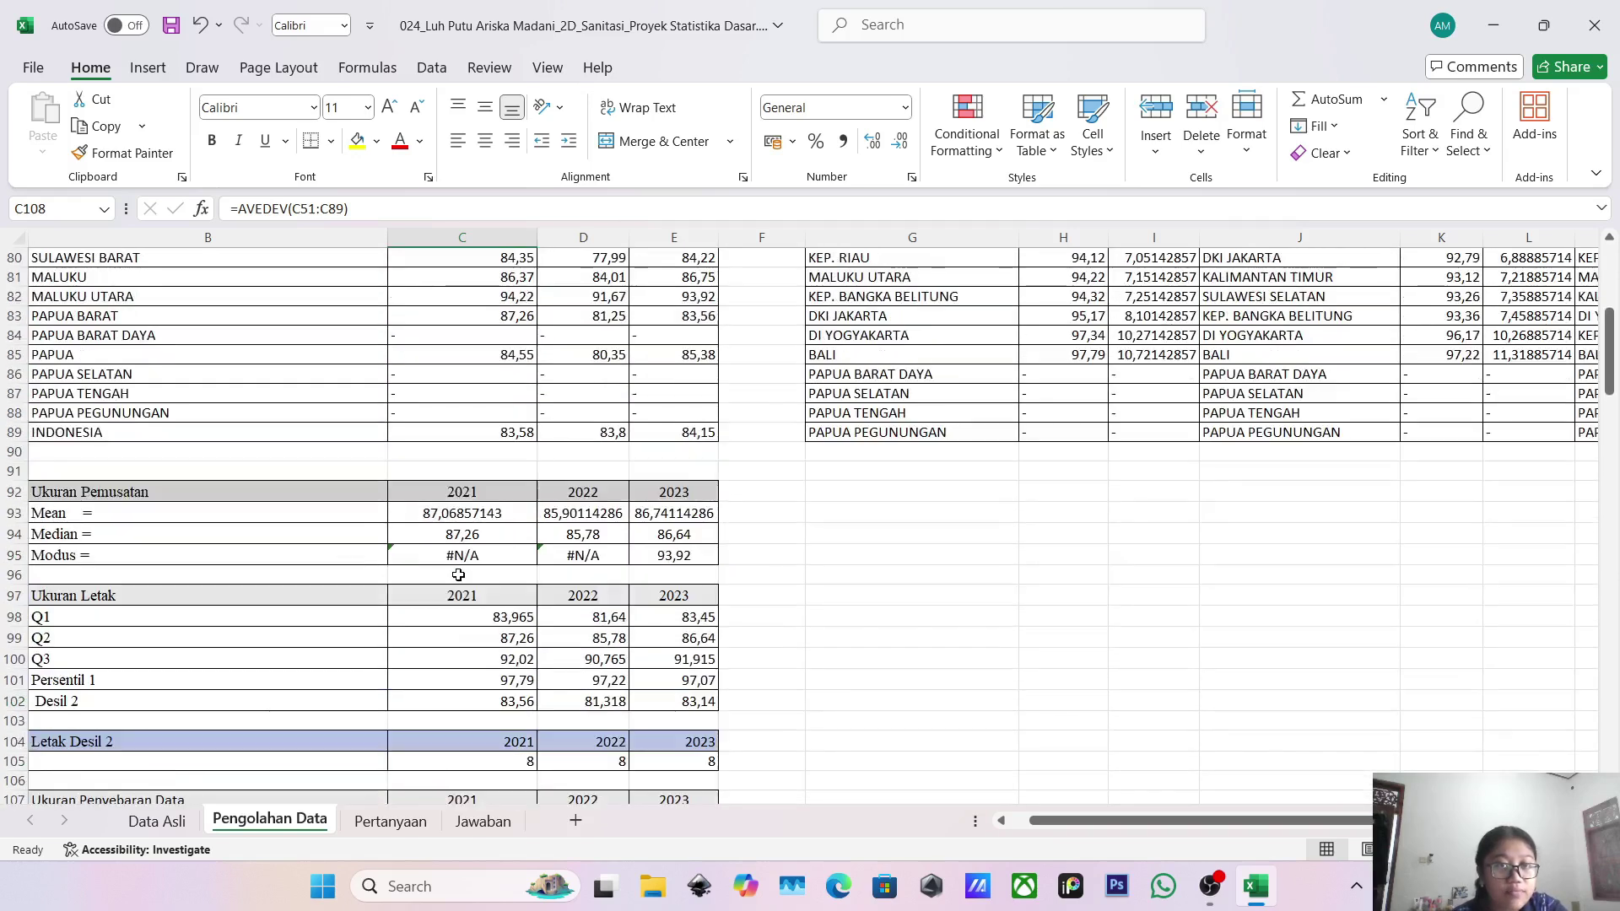
{"action": "scroll", "coordinate": [452, 656], "scroll_direction": "down", "scroll_amount": 2}
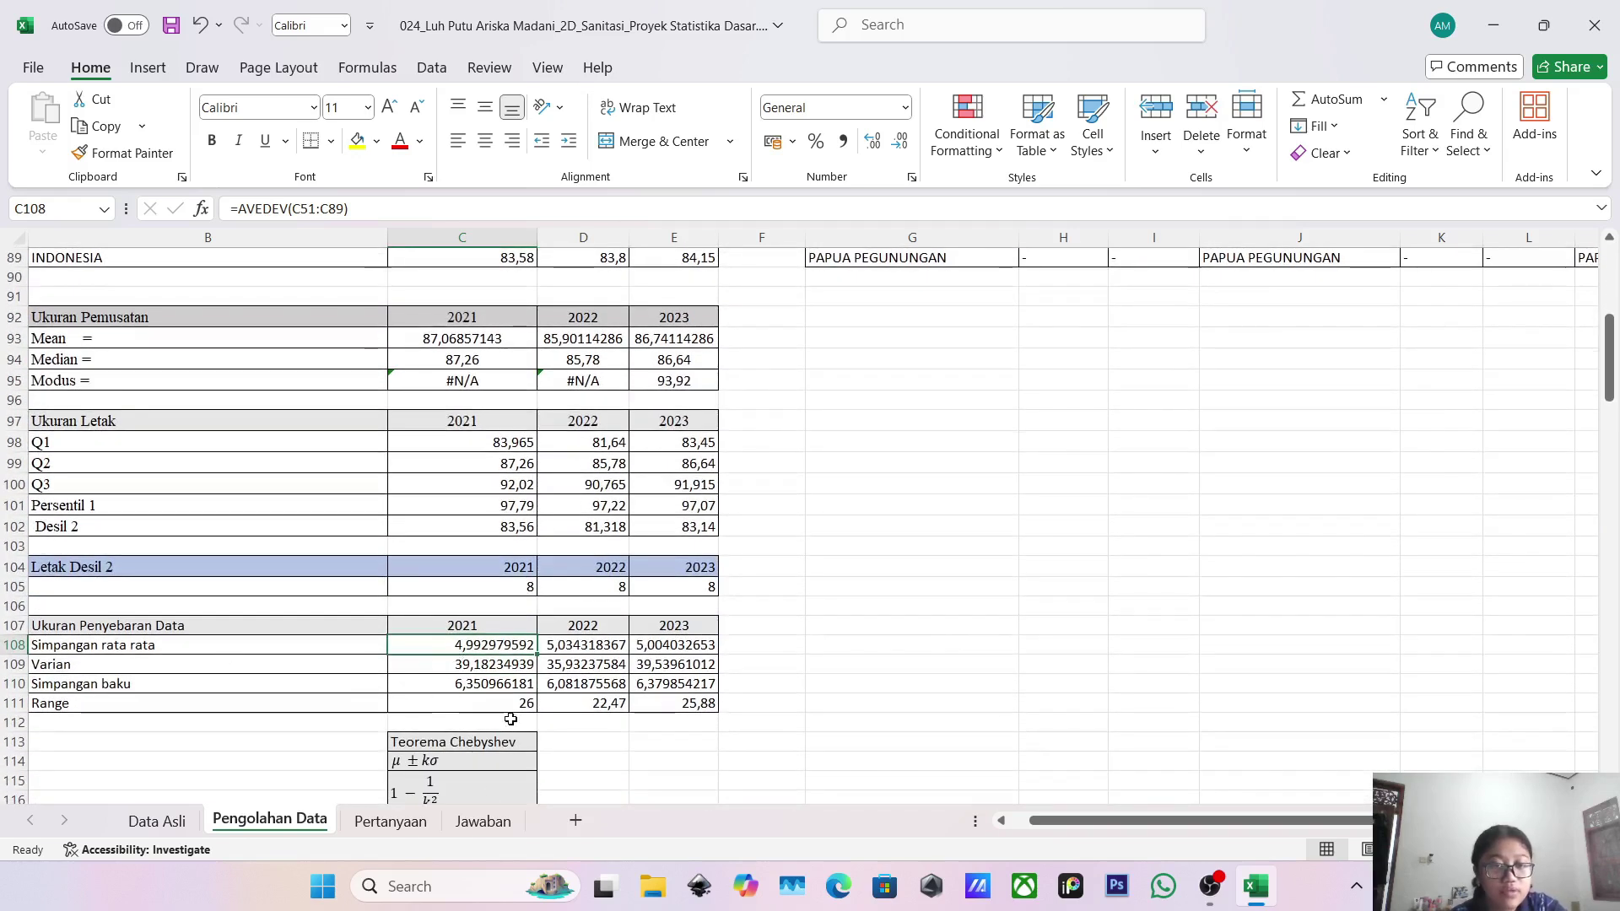
{"action": "left_click", "coordinate": [491, 830]}
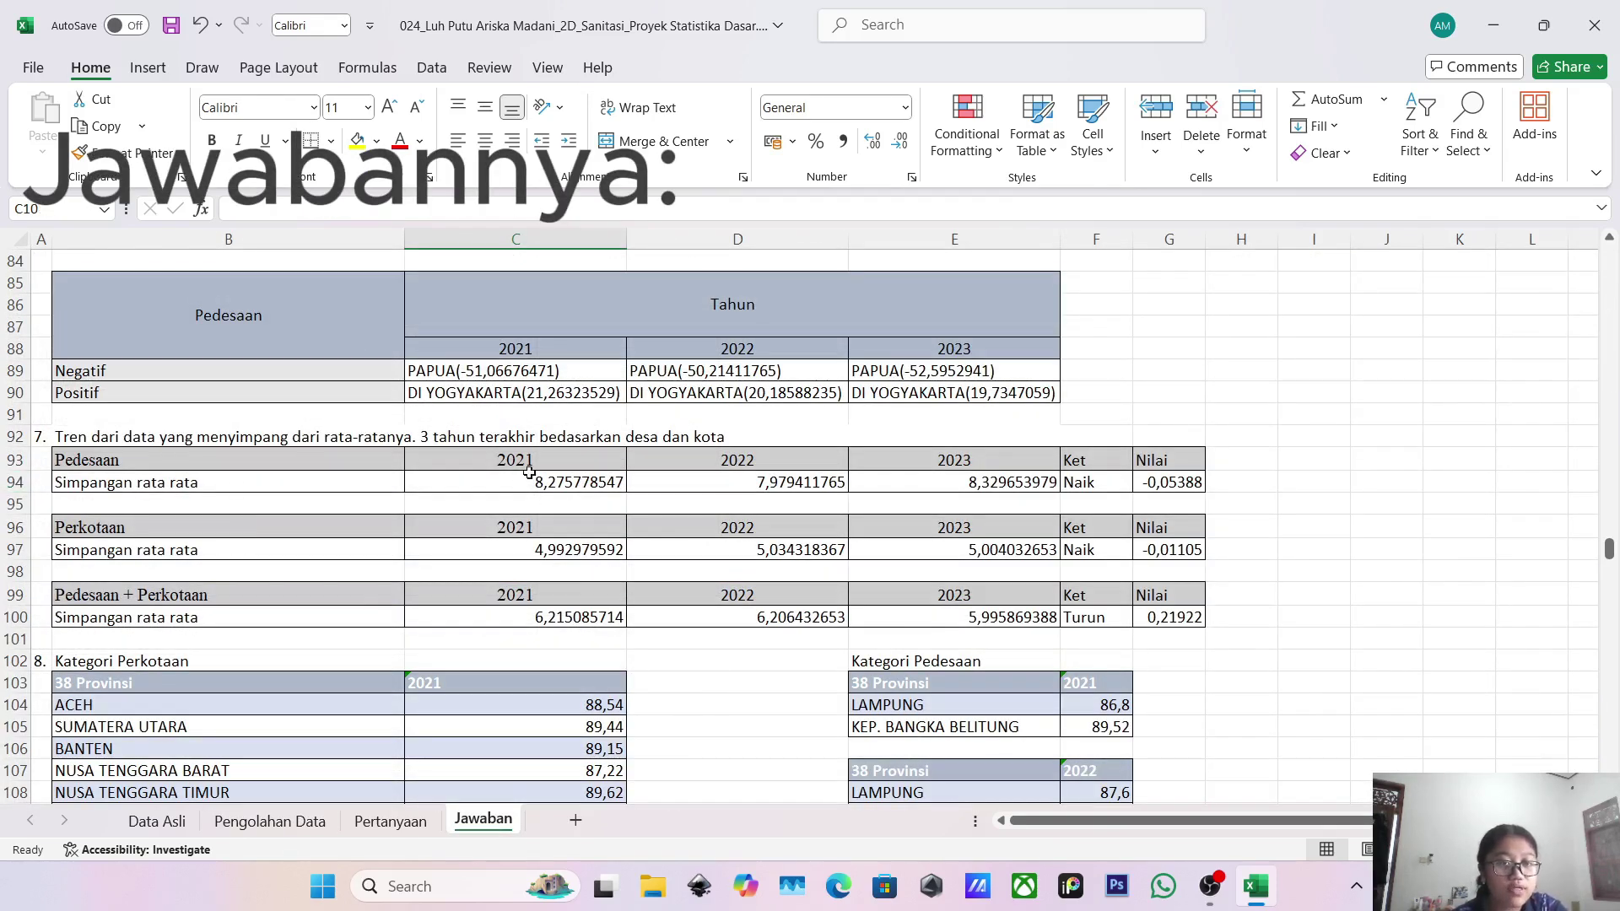
{"action": "key", "text": "ctrl+Page_Up"}
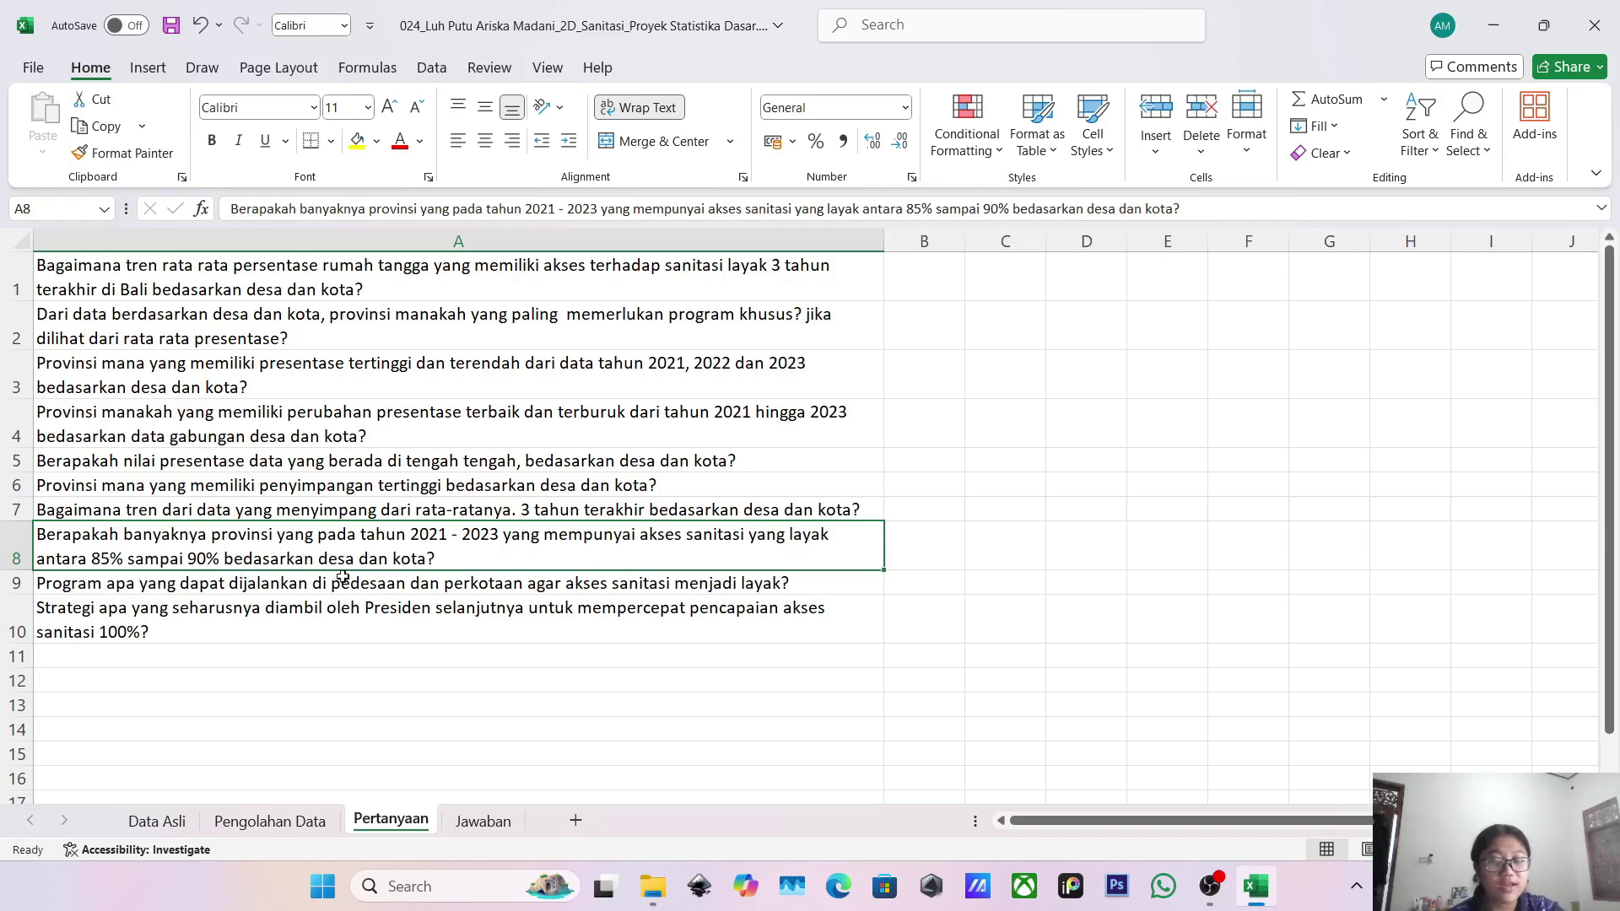
Examine the 2021 Chebyshev calculation with k=2 on Pengolahan Data, covering both bound formulas, their percentages and the 85% - 90% range note.
{"action": "left_click", "coordinate": [268, 821]}
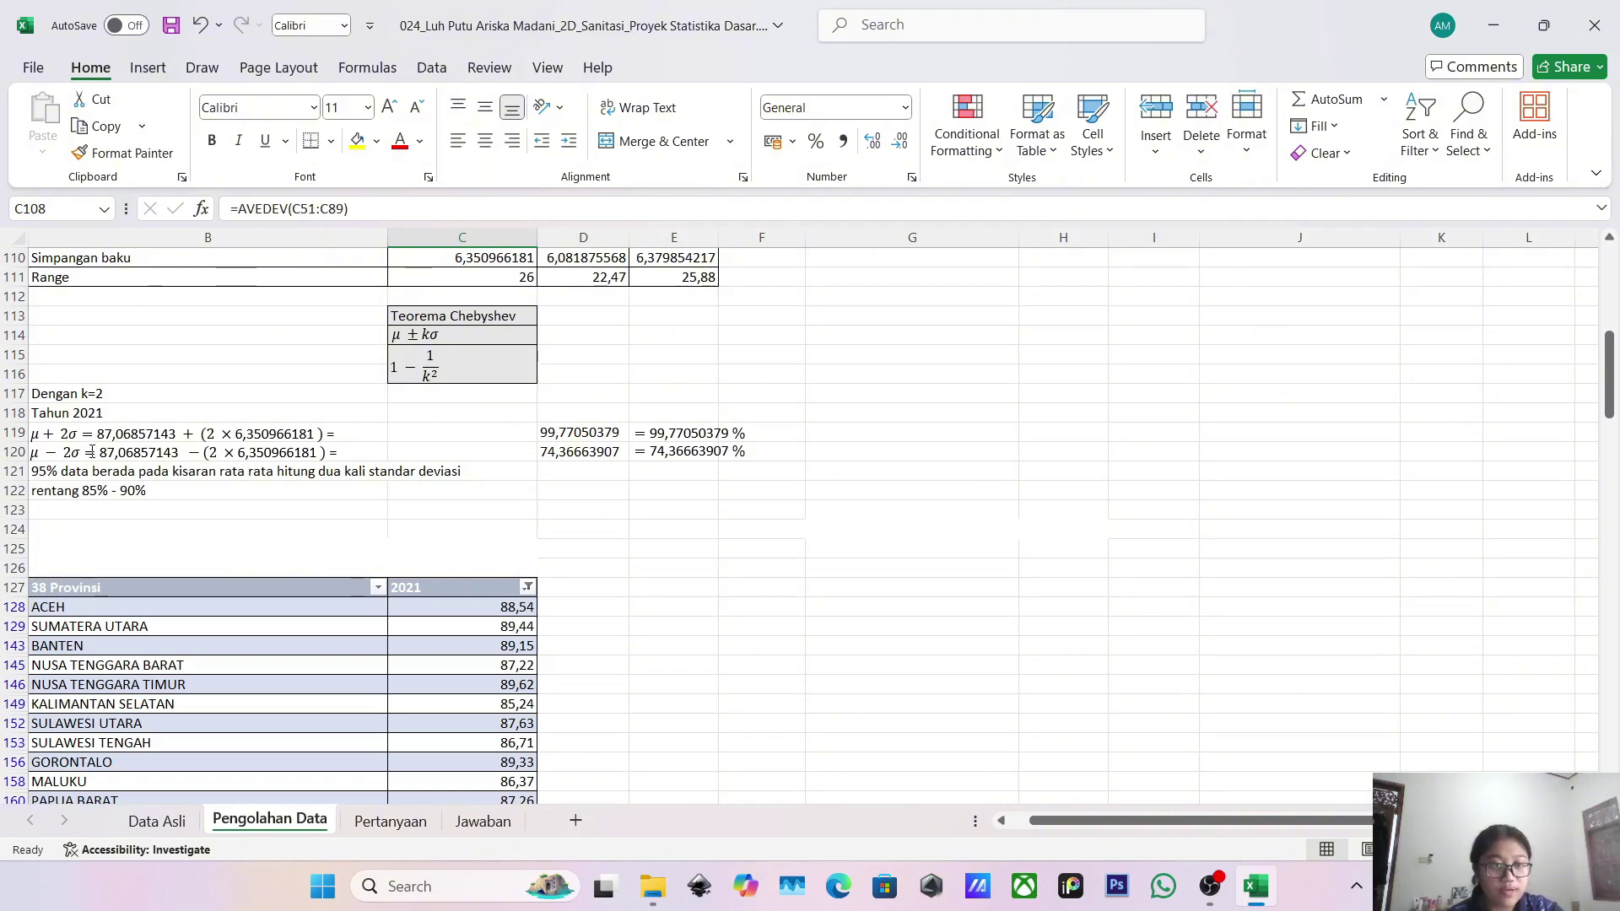
{"action": "left_click", "coordinate": [116, 433]}
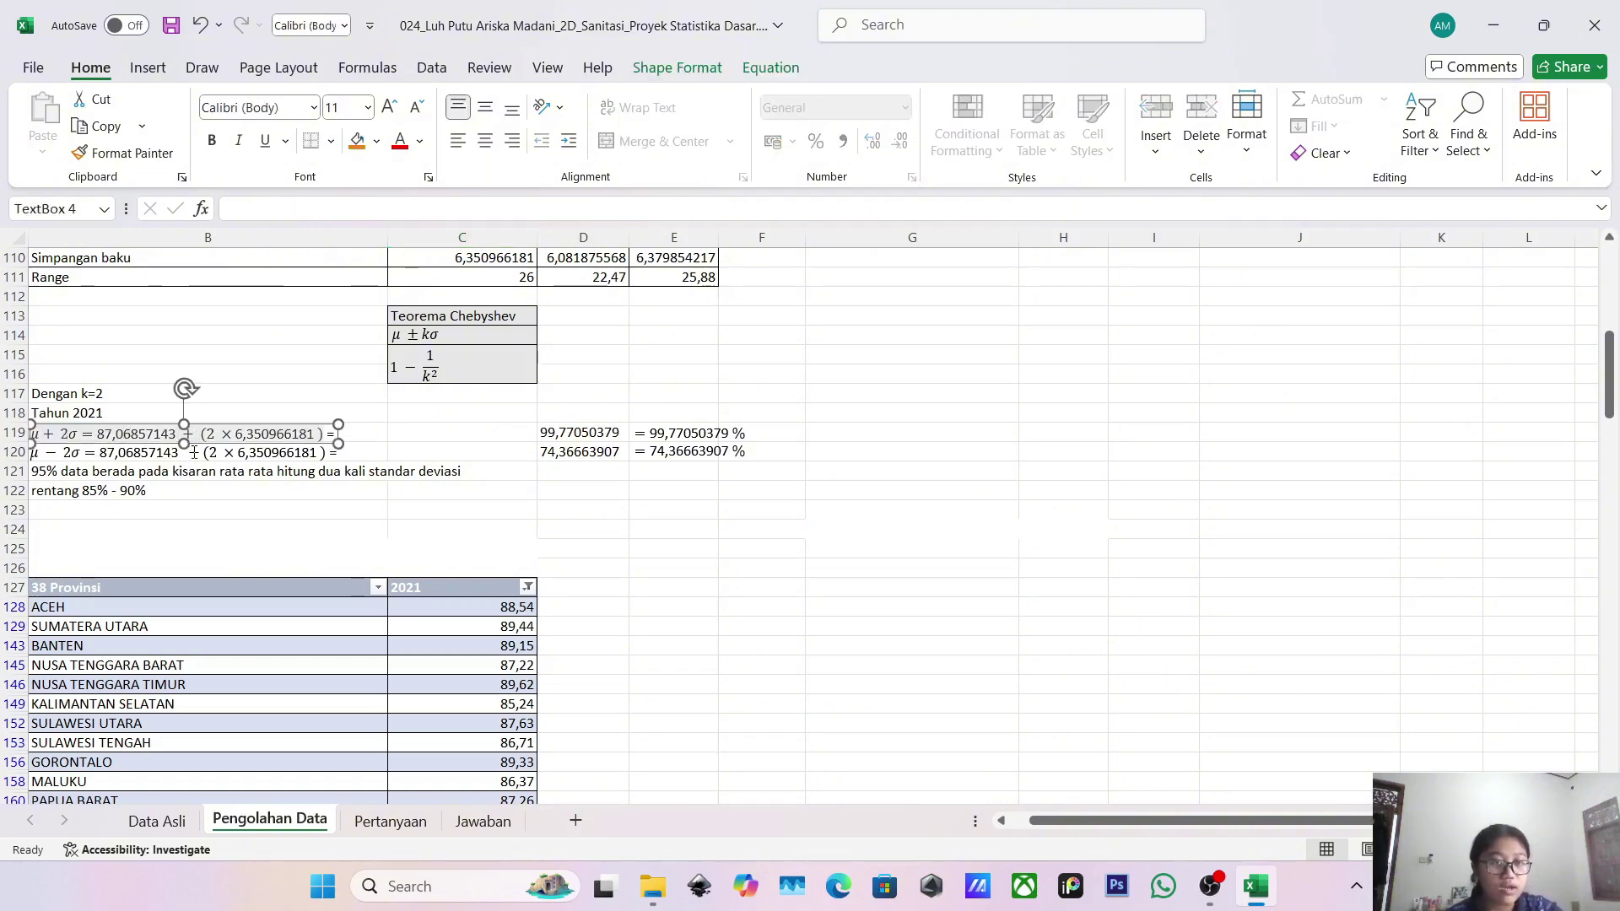
{"action": "left_click", "coordinate": [194, 454]}
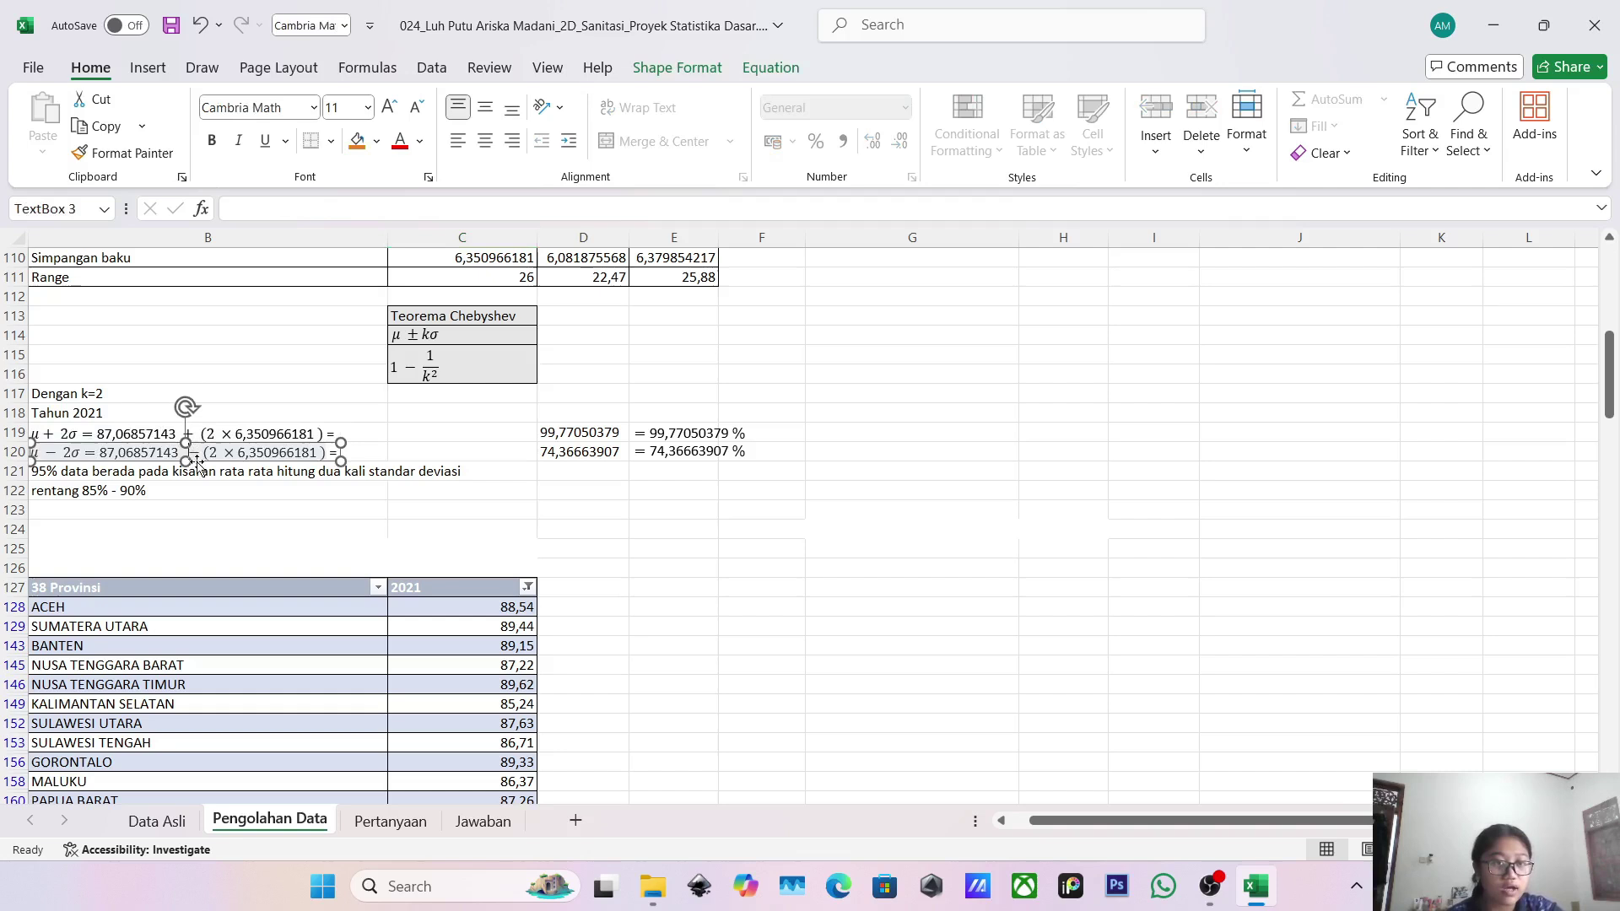
{"action": "left_click", "coordinate": [675, 434]}
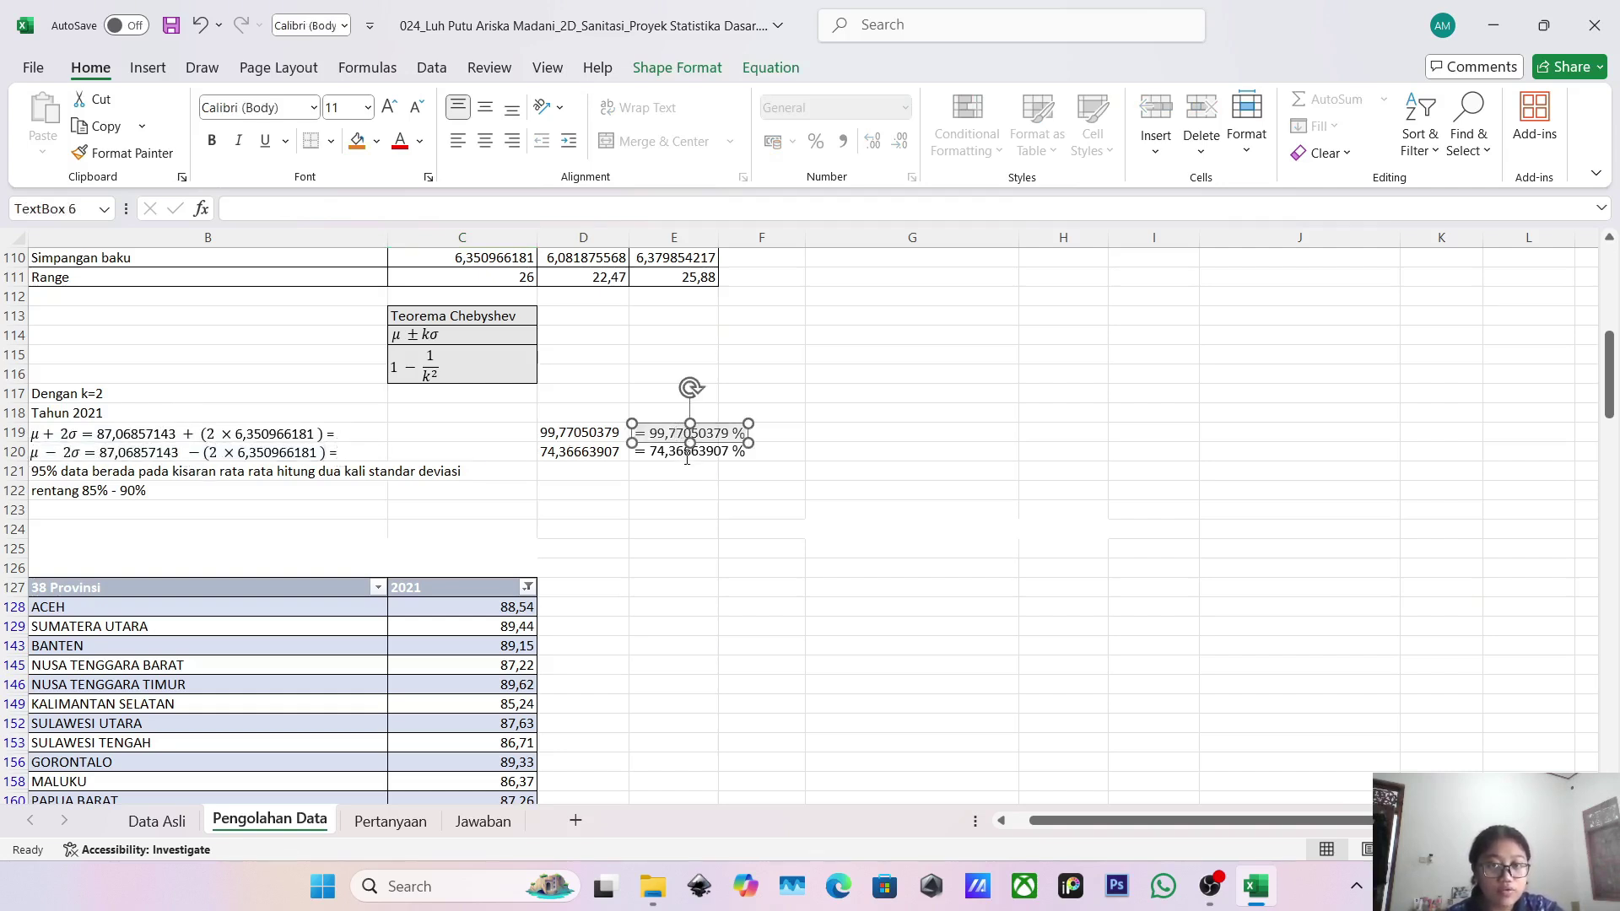
{"action": "left_click", "coordinate": [650, 452]}
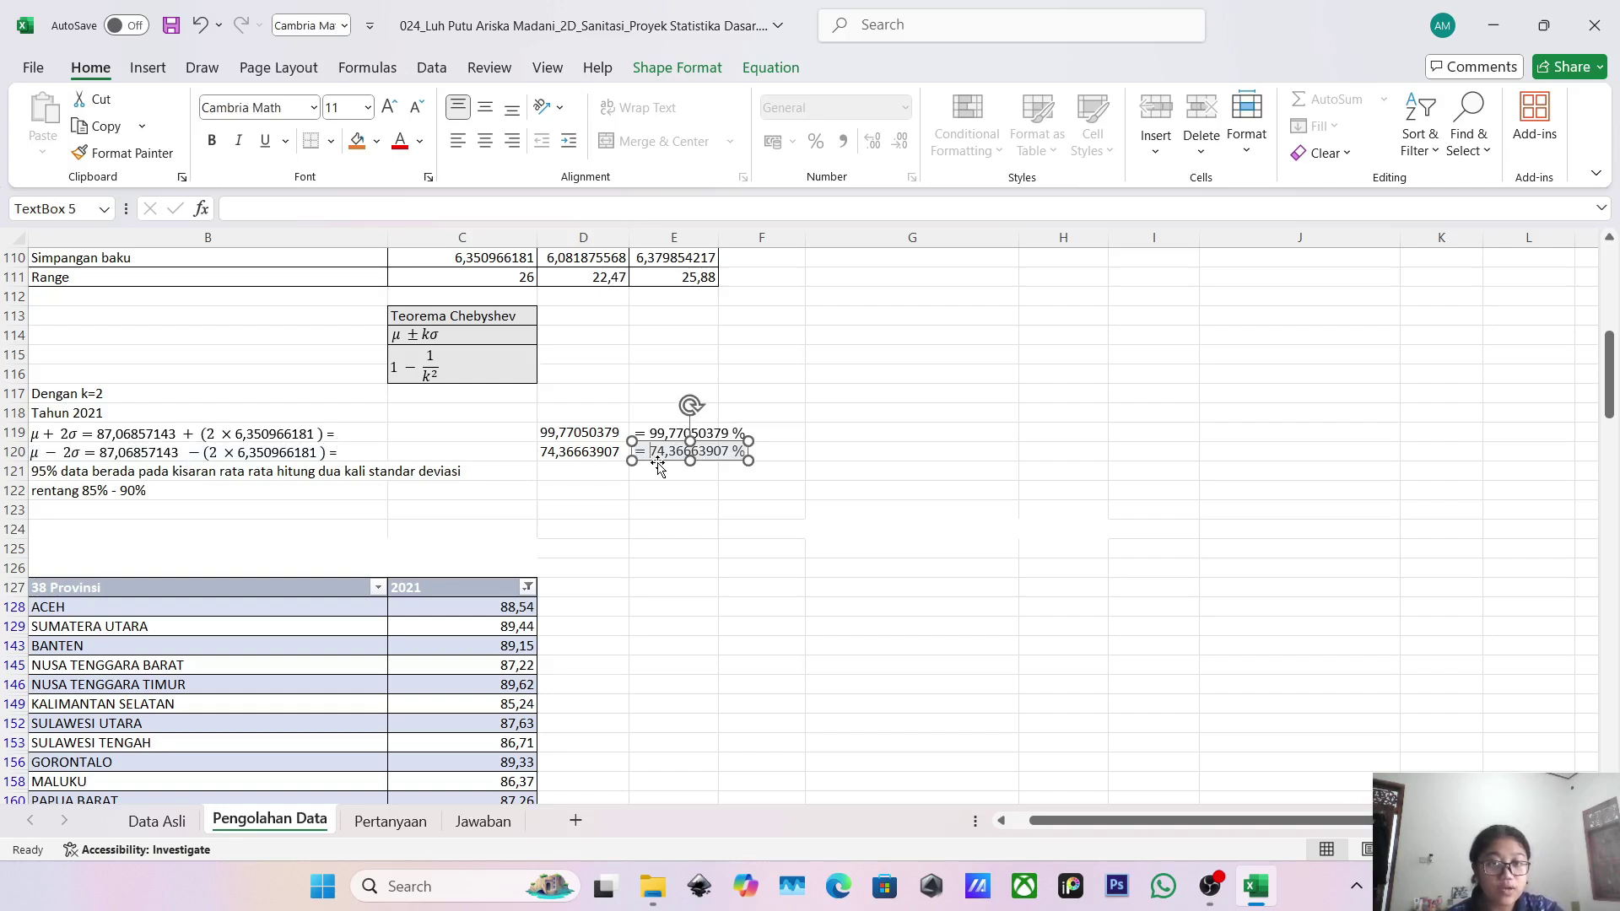
{"action": "left_click", "coordinate": [258, 498]}
{"action": "scroll", "coordinate": [257, 497], "scroll_direction": "down", "scroll_amount": 1}
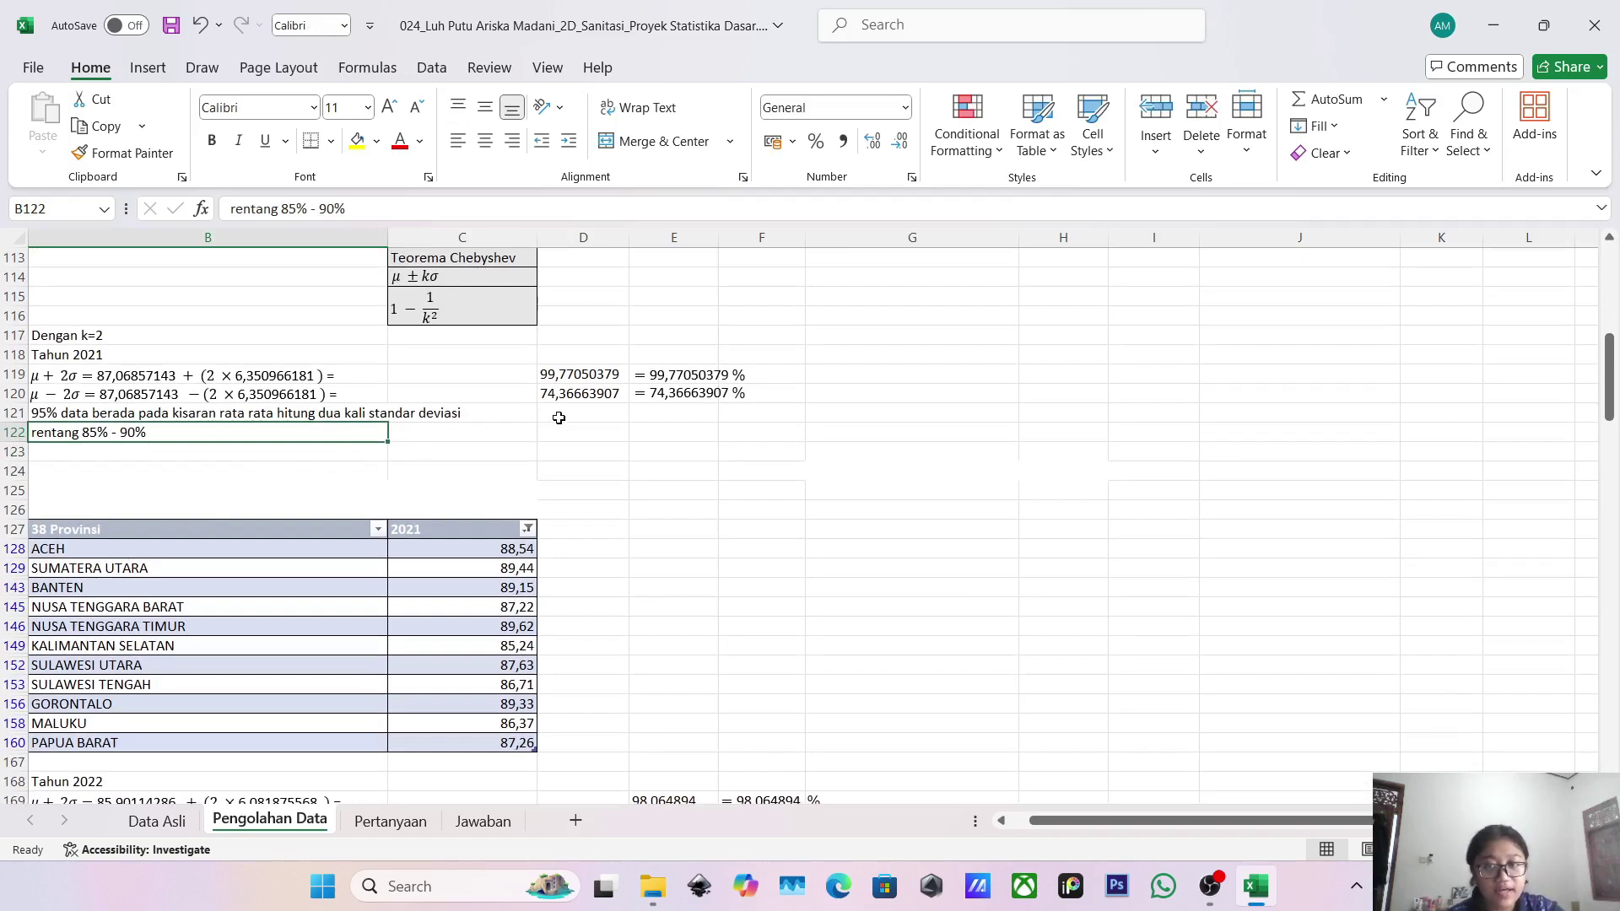
Compare the 2021 lower Chebyshev bound with the range note in B122, and examine the filtered 2021 province table.
{"action": "left_click", "coordinate": [657, 392]}
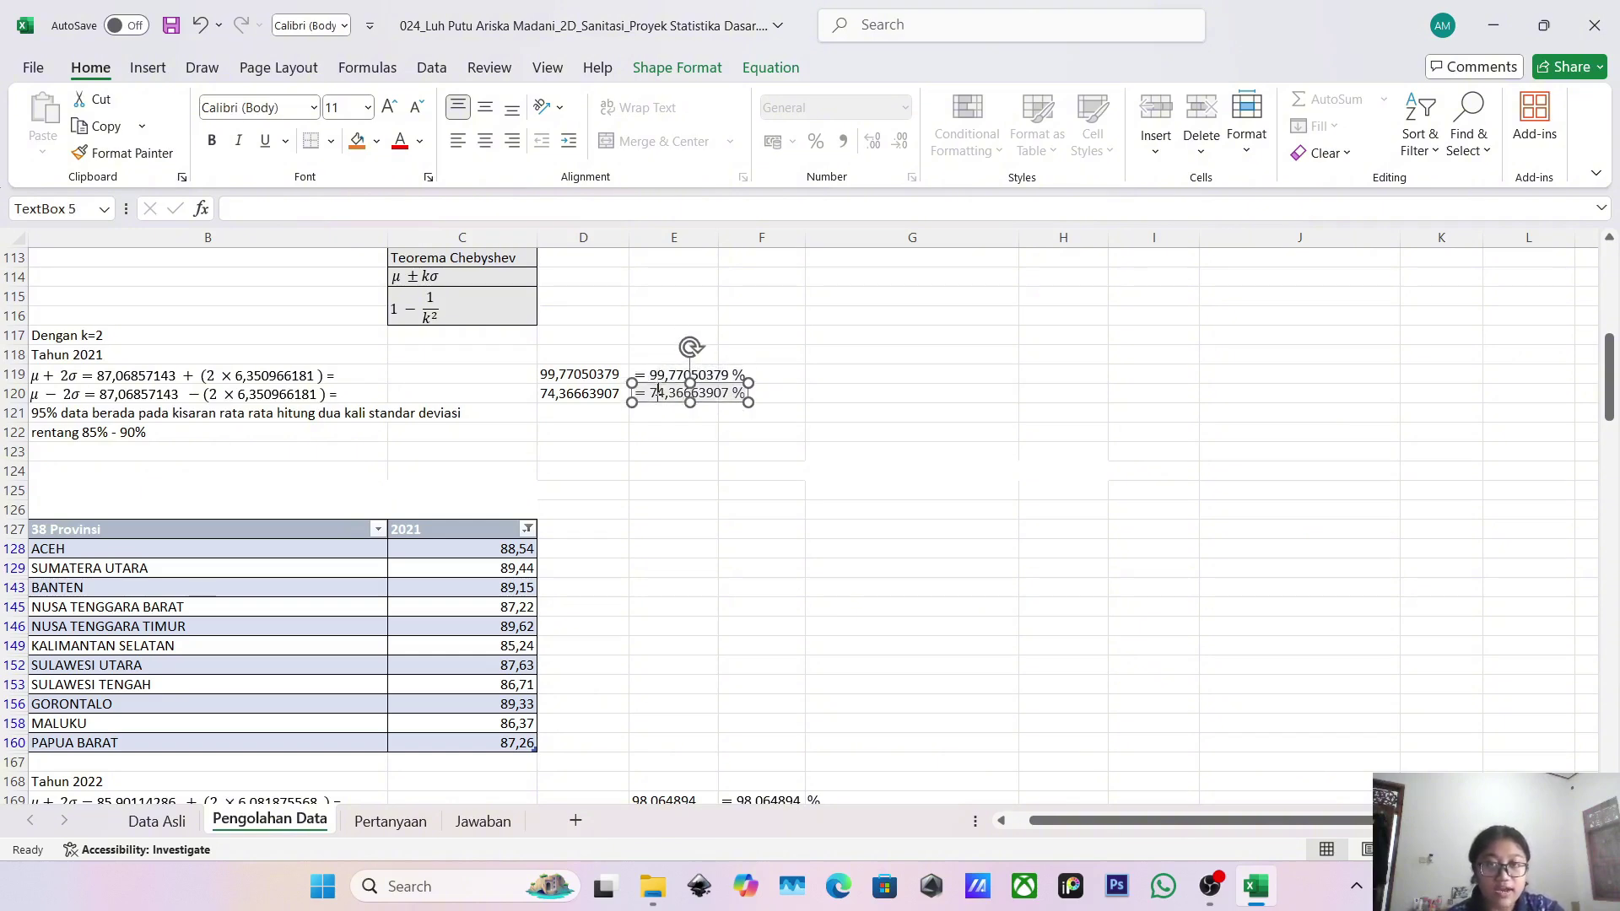
{"action": "left_click", "coordinate": [294, 428]}
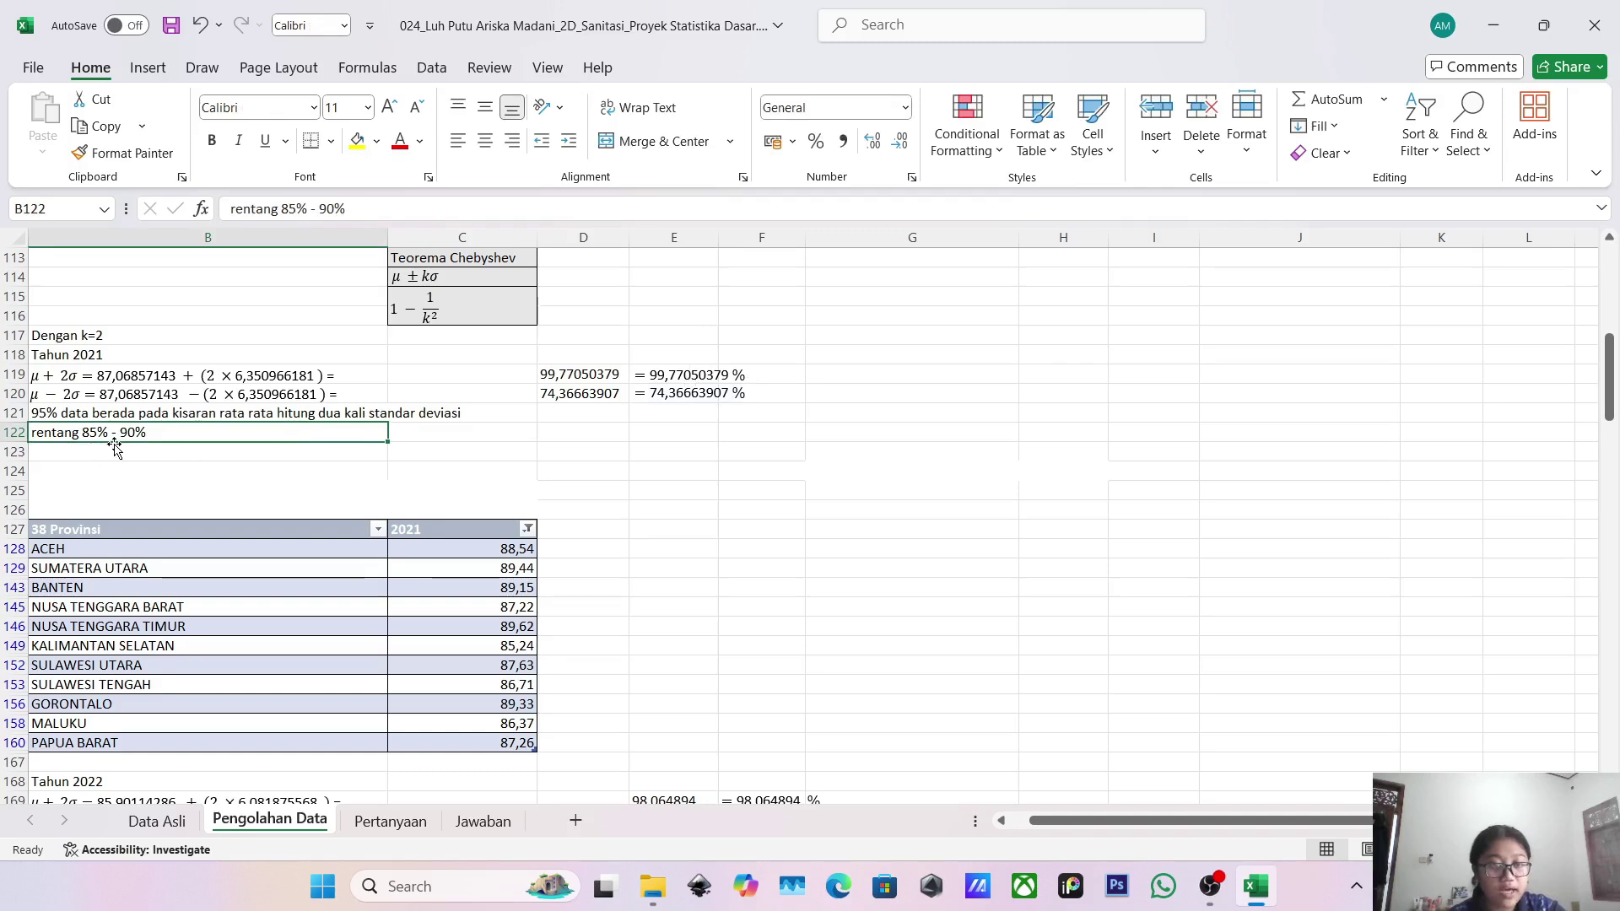
{"action": "scroll", "coordinate": [203, 509], "scroll_direction": "down", "scroll_amount": 2}
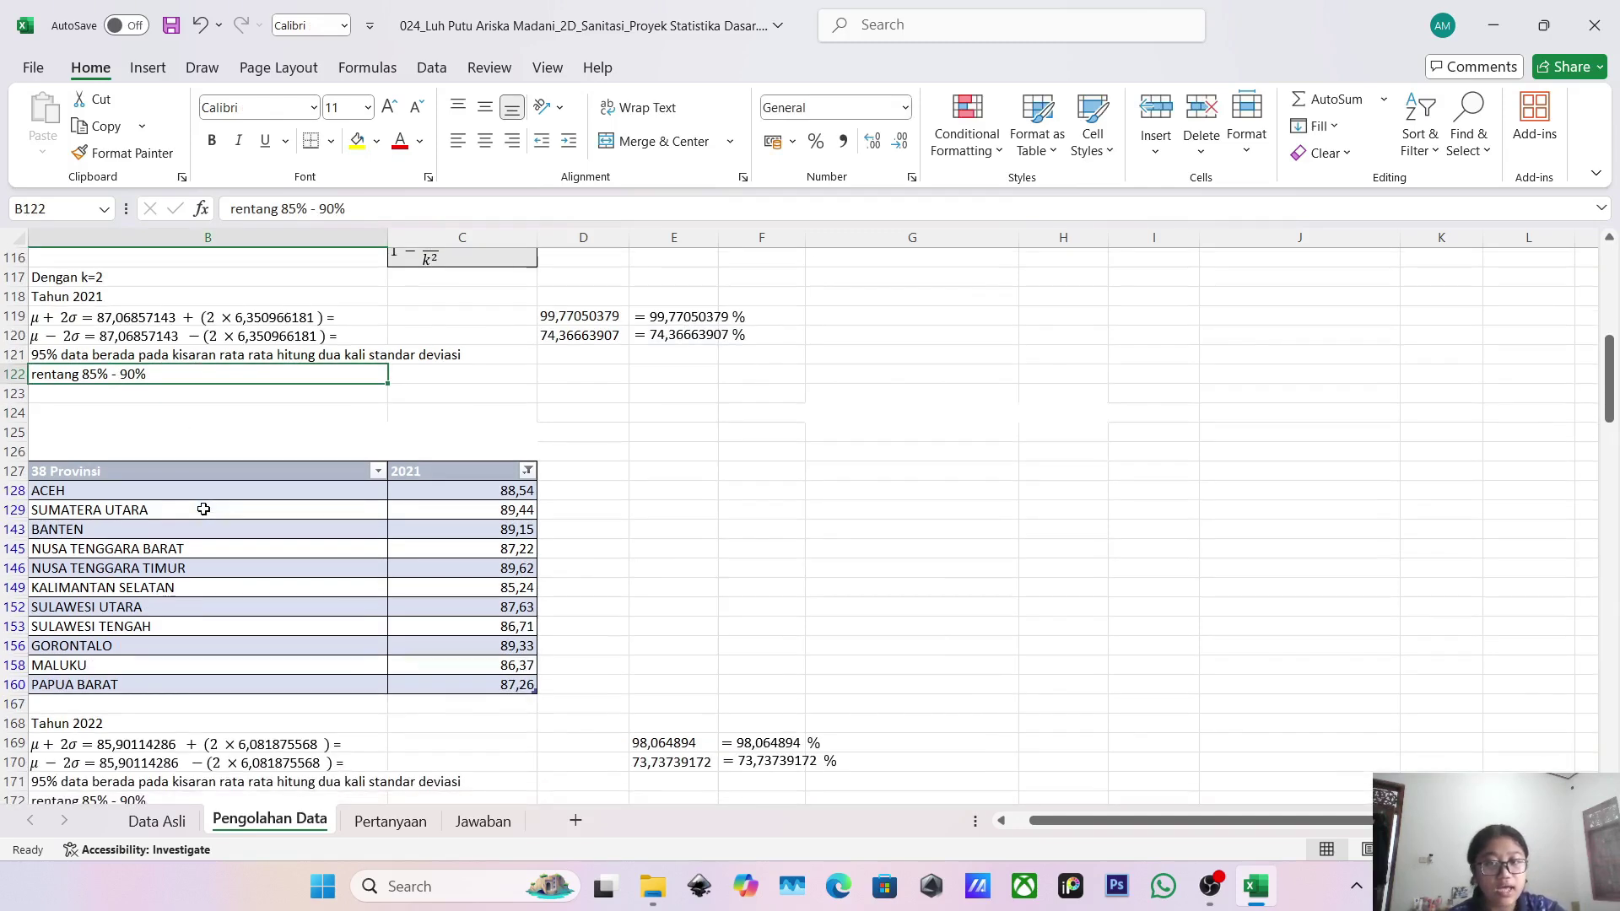
{"action": "scroll", "coordinate": [202, 509], "scroll_direction": "up", "scroll_amount": 2}
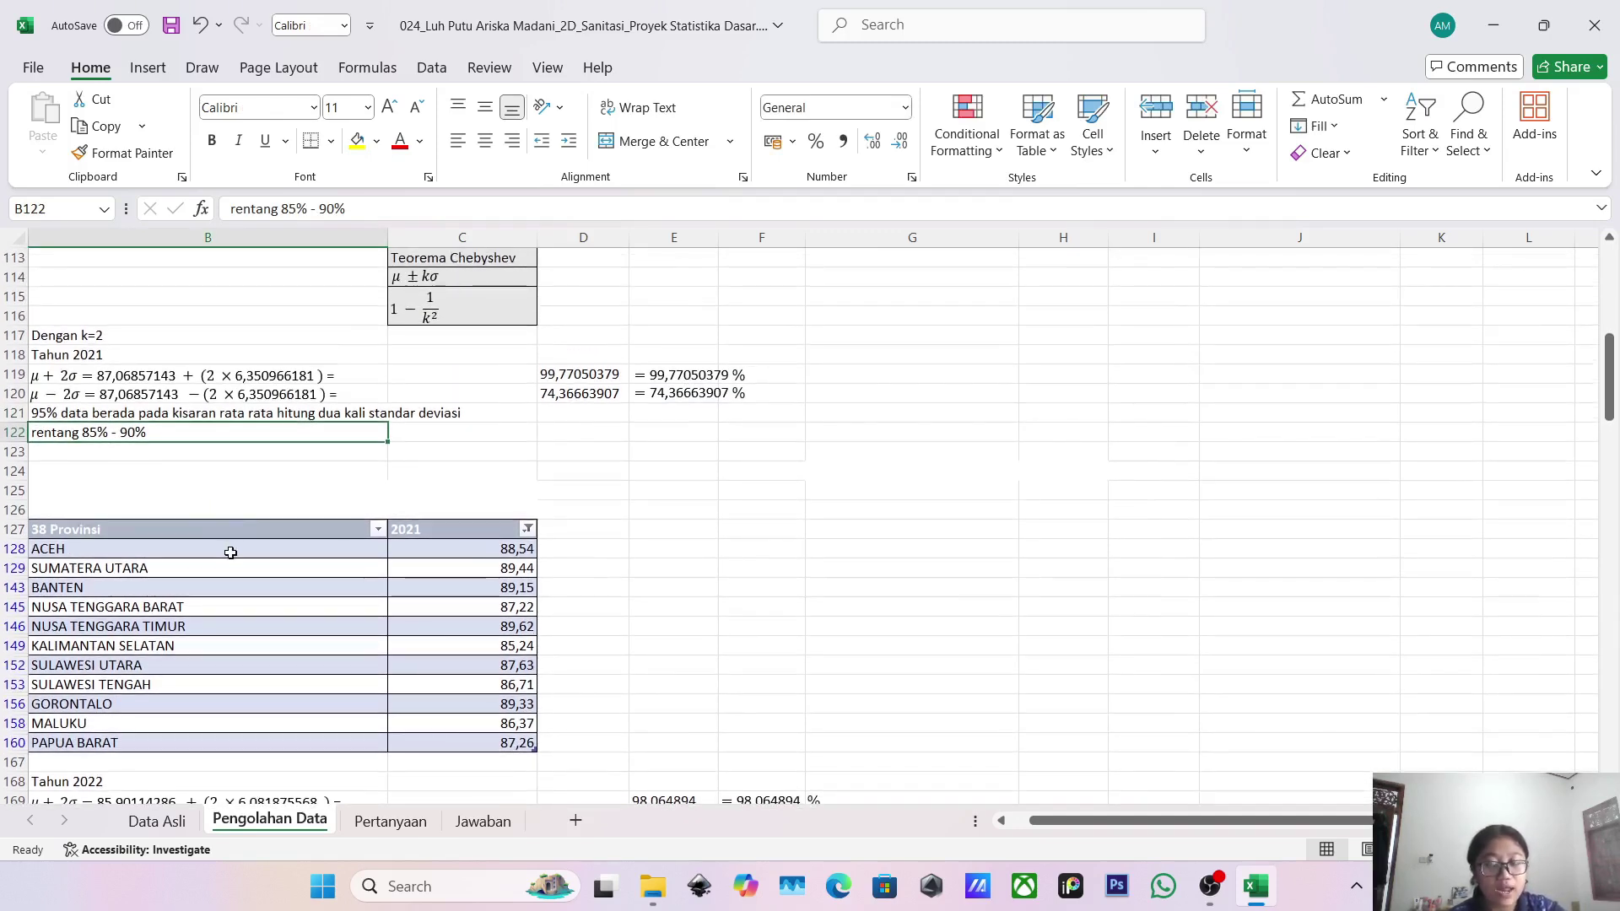
{"action": "scroll", "coordinate": [270, 535], "scroll_direction": "down", "scroll_amount": 1}
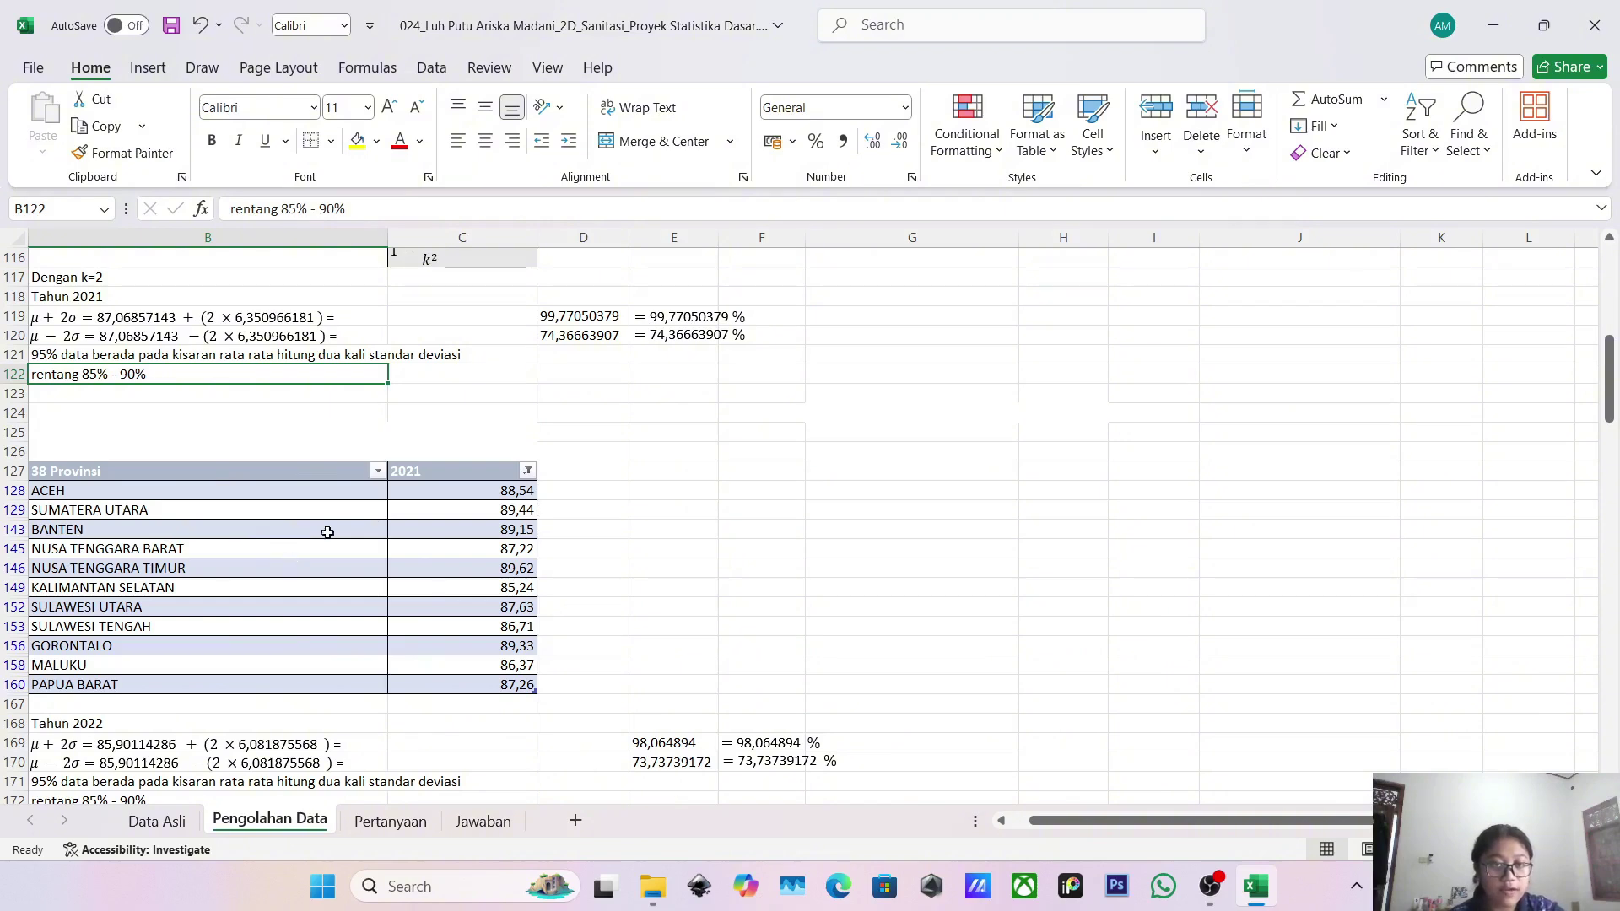
Inspect the Between number filter criteria on the 2021 column of the province table, leaving the filter as is.
{"action": "left_click", "coordinate": [528, 471]}
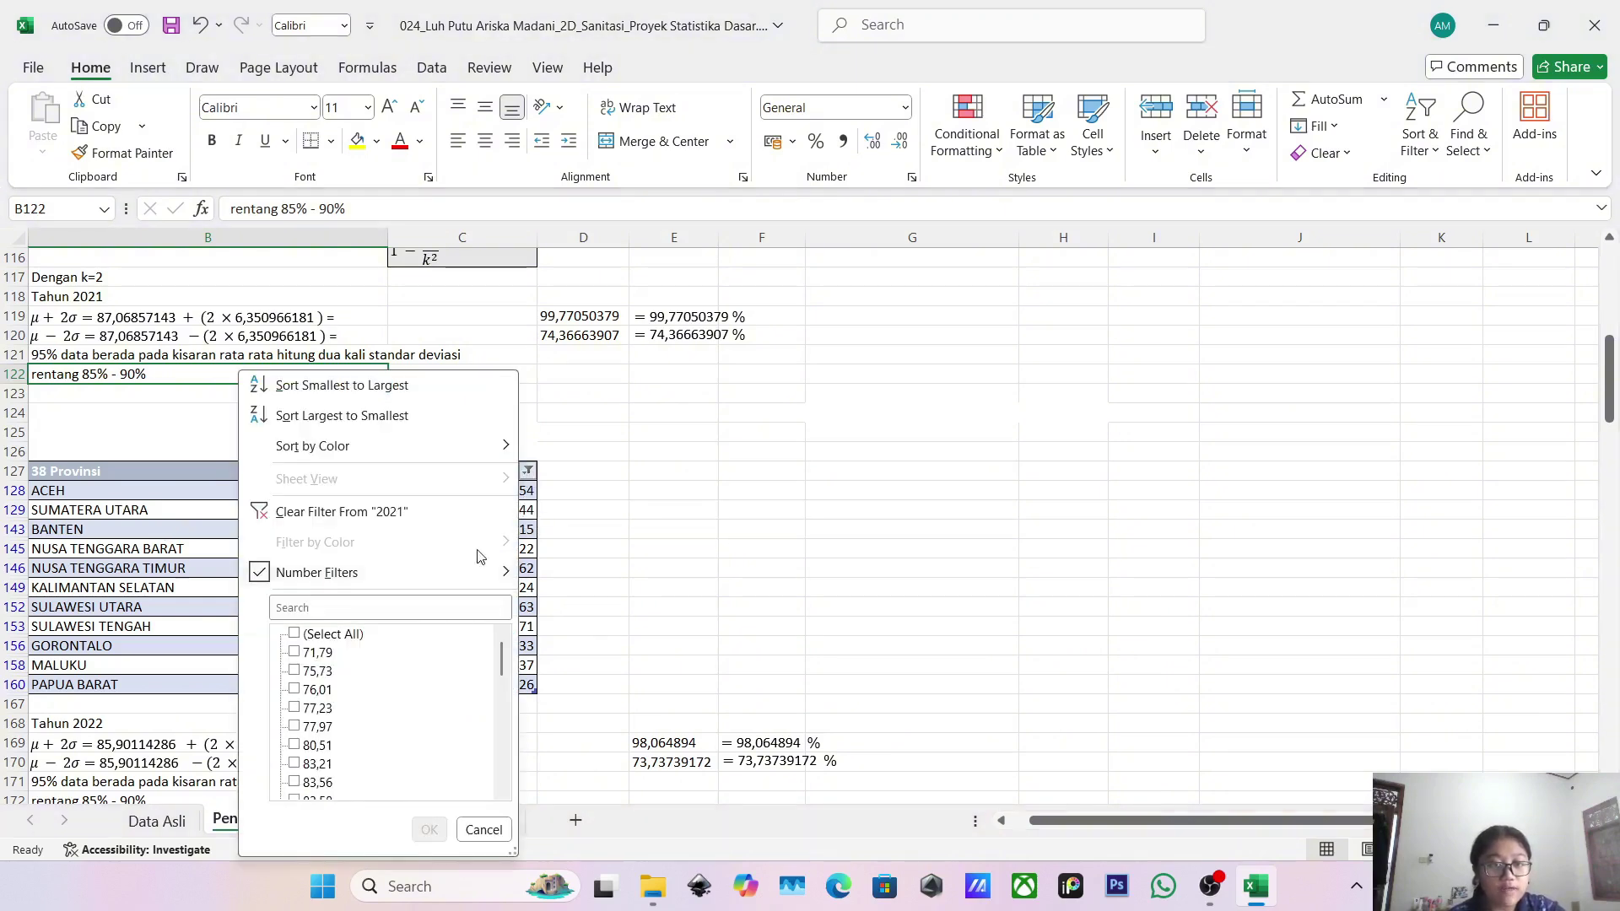
{"action": "mouse_move", "coordinate": [469, 574]}
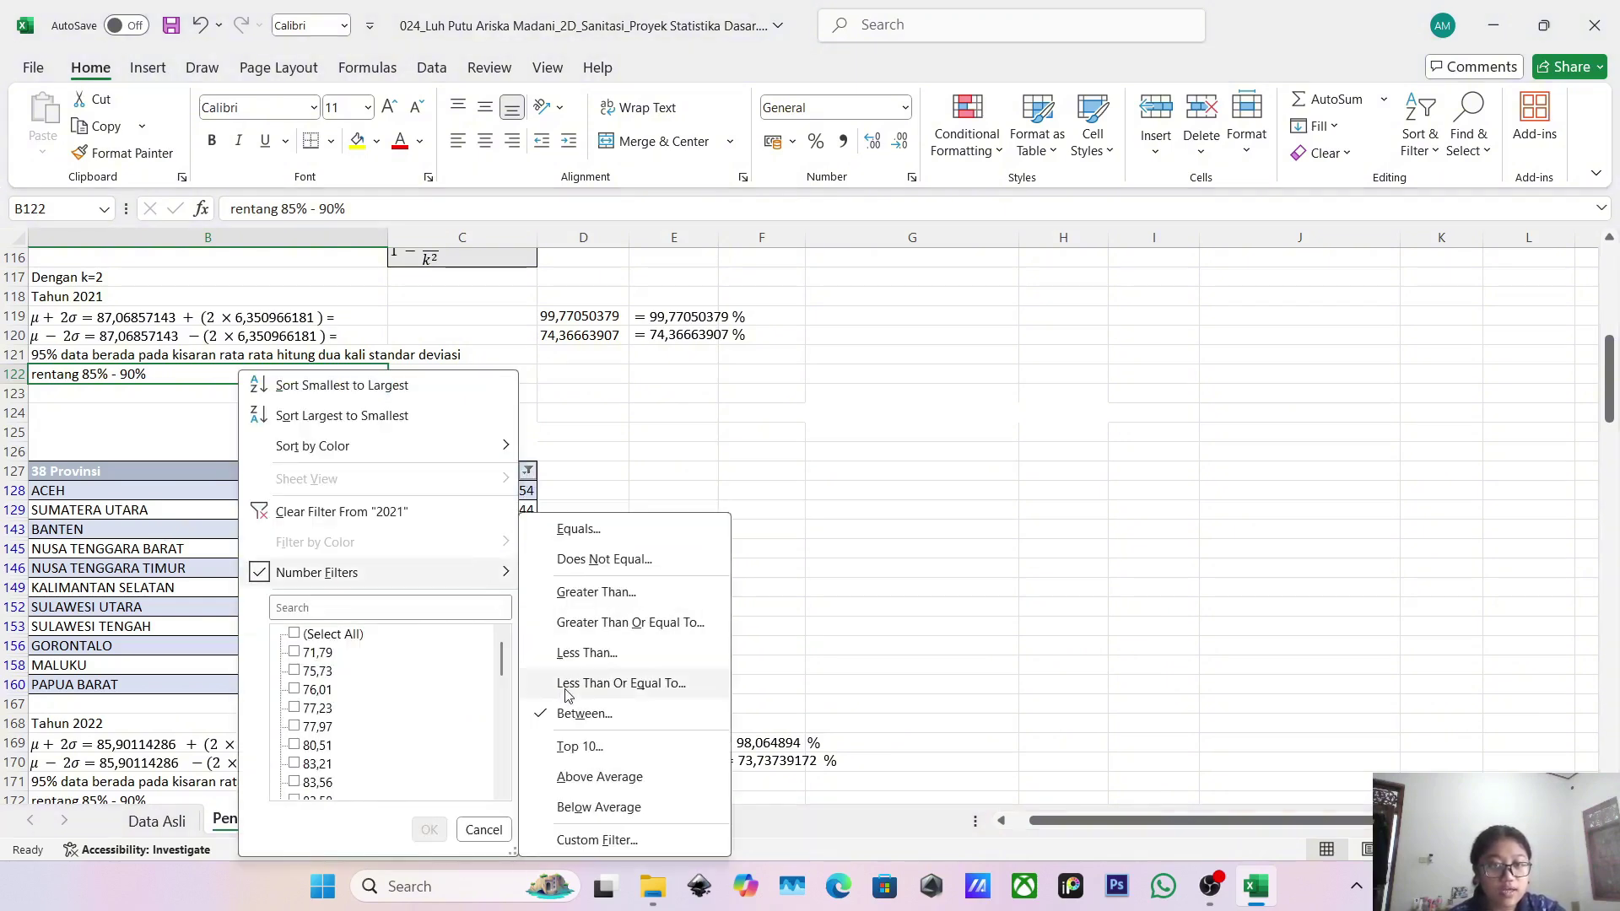
{"action": "left_click", "coordinate": [583, 713]}
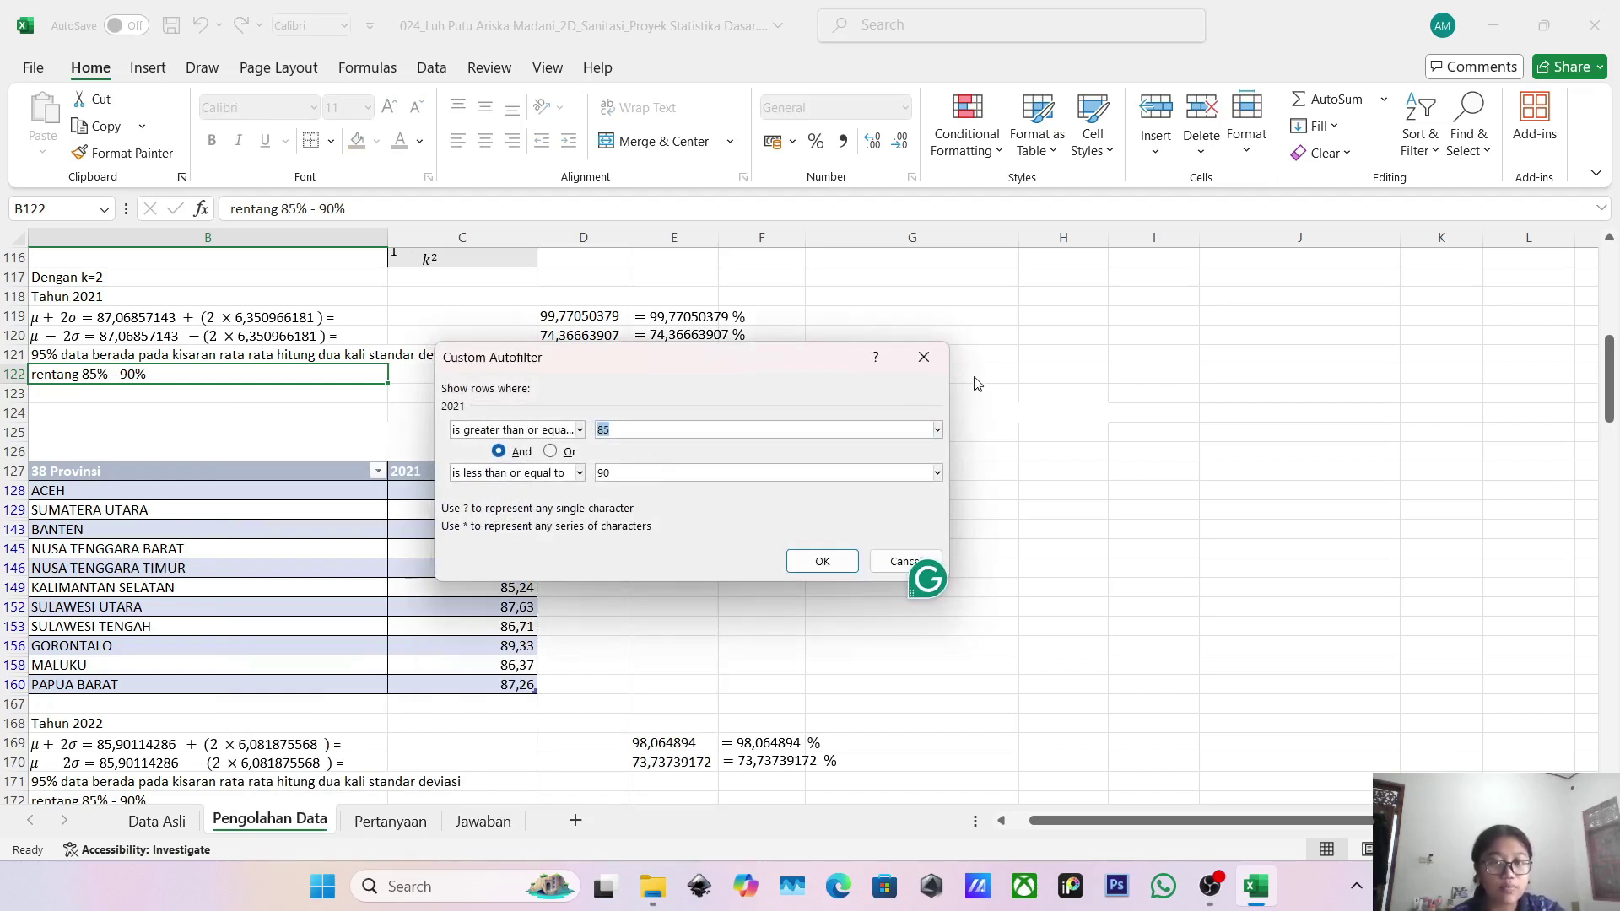
{"action": "left_click", "coordinate": [924, 357]}
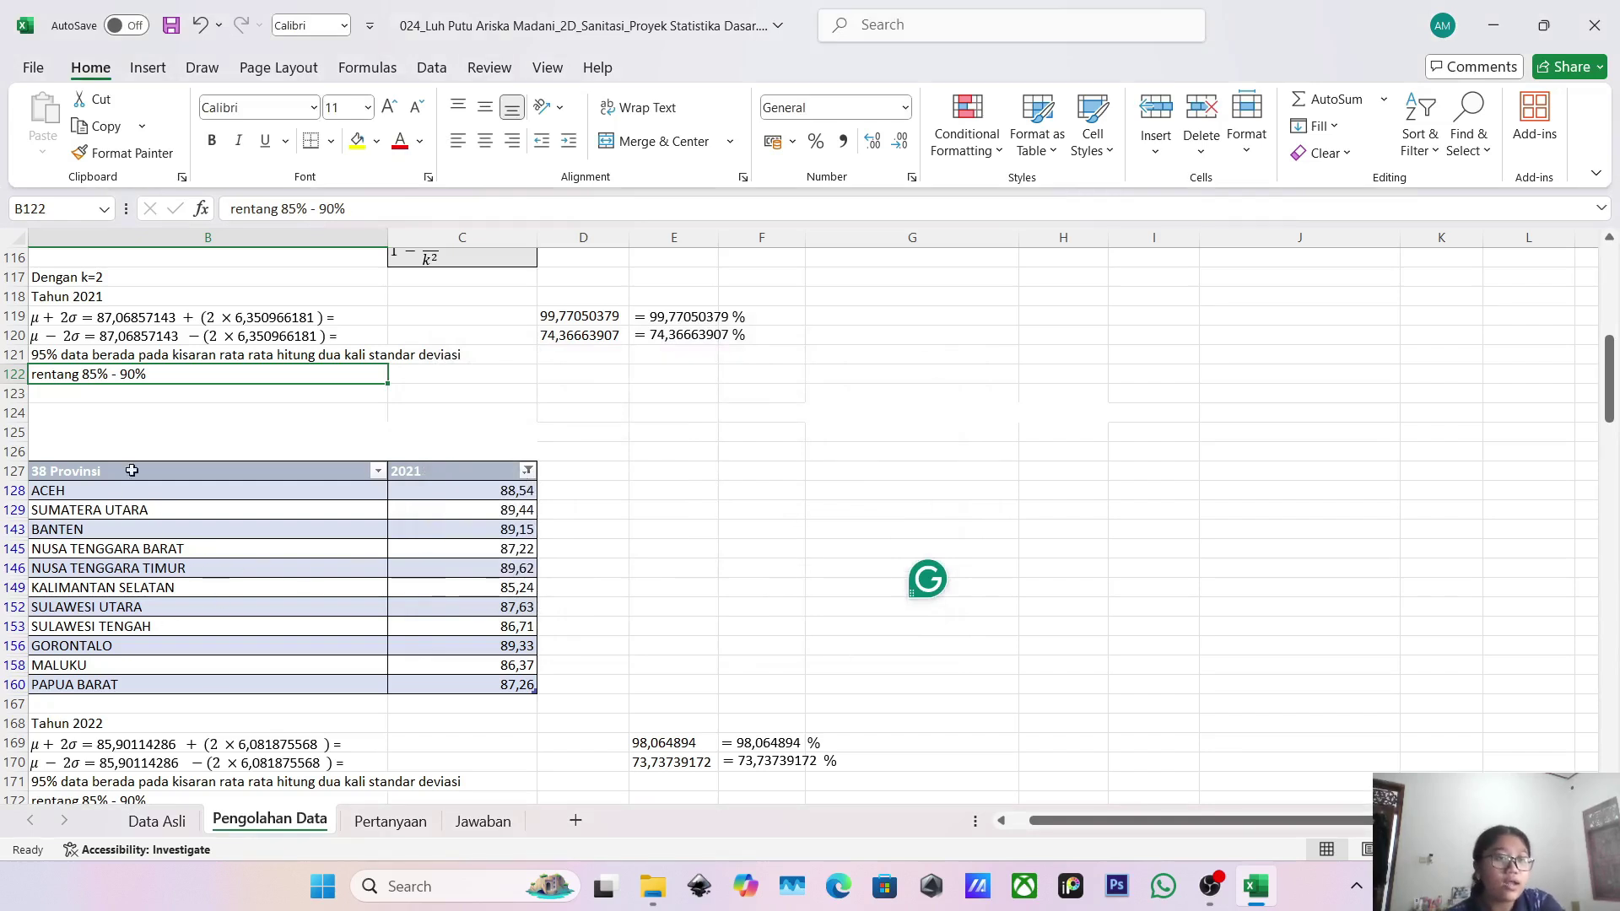
Review answer 8 on the Jawaban sheet, examining the Kategori Perkotaan province tables for 2021, 2022 and 2023.
{"action": "left_click", "coordinate": [465, 823]}
{"action": "scroll", "coordinate": [361, 568], "scroll_direction": "down", "scroll_amount": 2}
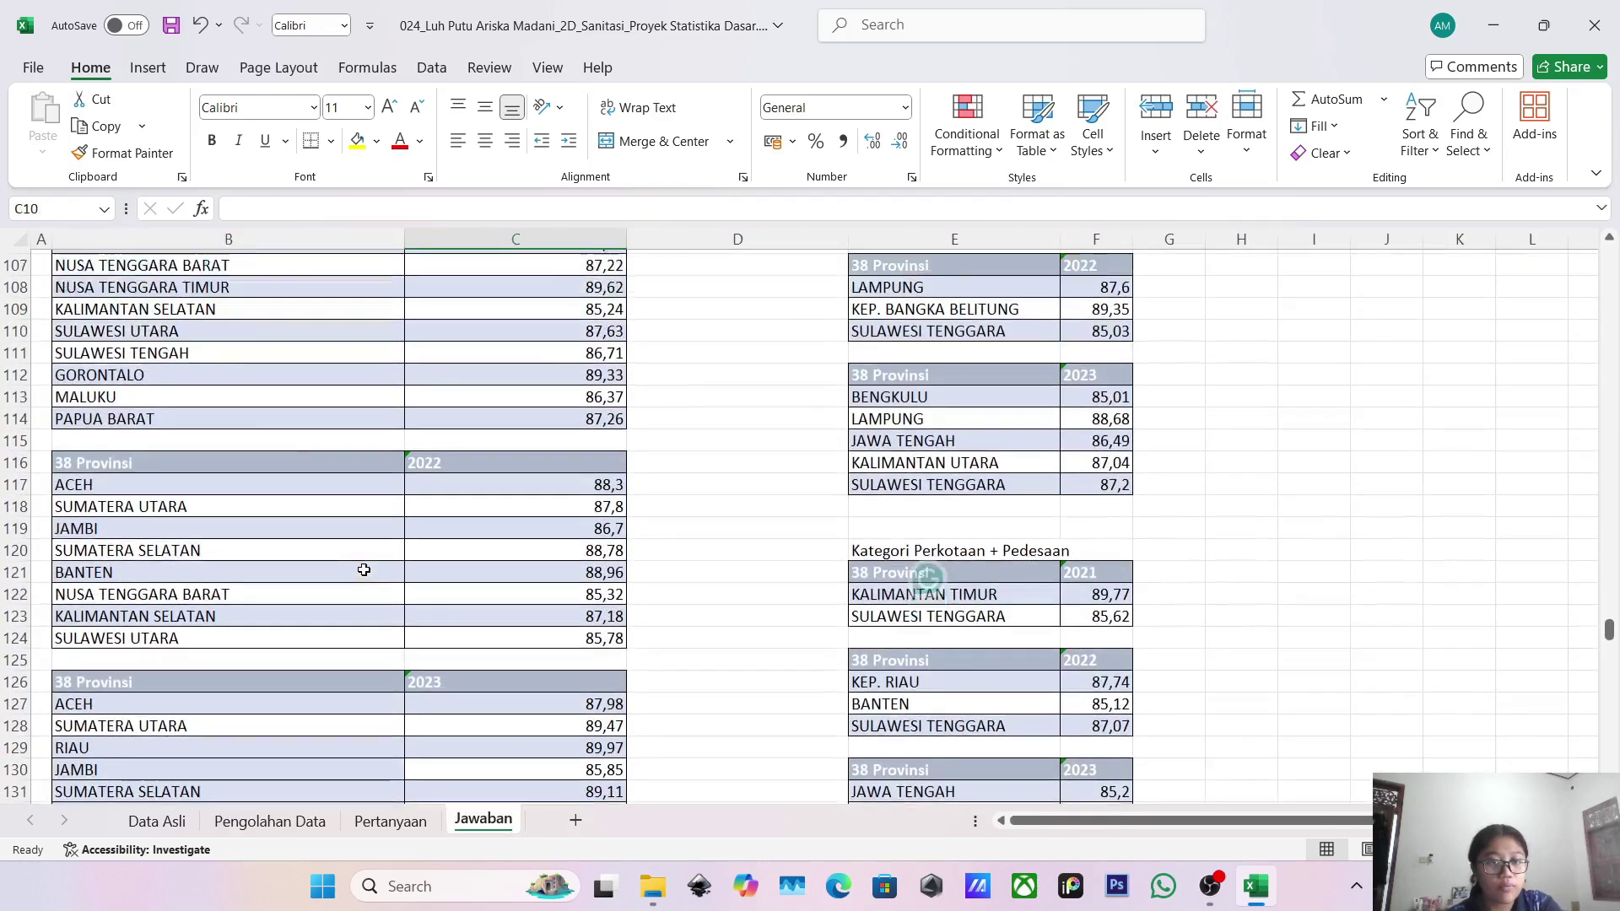
{"action": "scroll", "coordinate": [336, 560], "scroll_direction": "up", "scroll_amount": 2}
{"action": "scroll", "coordinate": [127, 396], "scroll_direction": "up", "scroll_amount": 1}
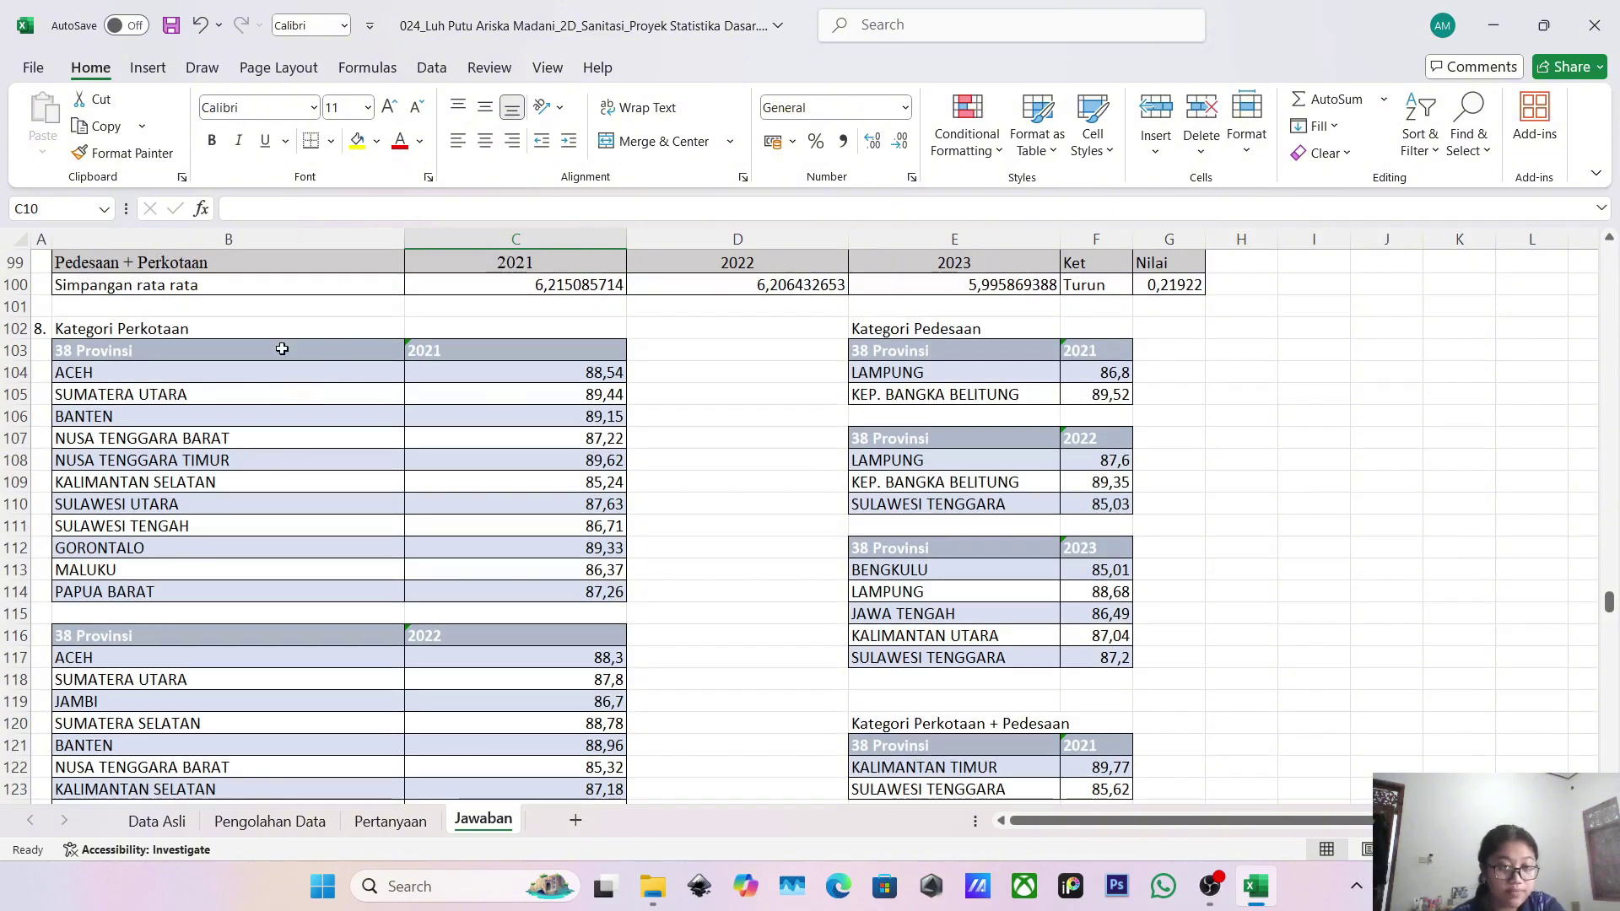
{"action": "left_click", "coordinate": [208, 504]}
{"action": "scroll", "coordinate": [199, 530], "scroll_direction": "down", "scroll_amount": 1}
{"action": "scroll", "coordinate": [203, 533], "scroll_direction": "down", "scroll_amount": 1}
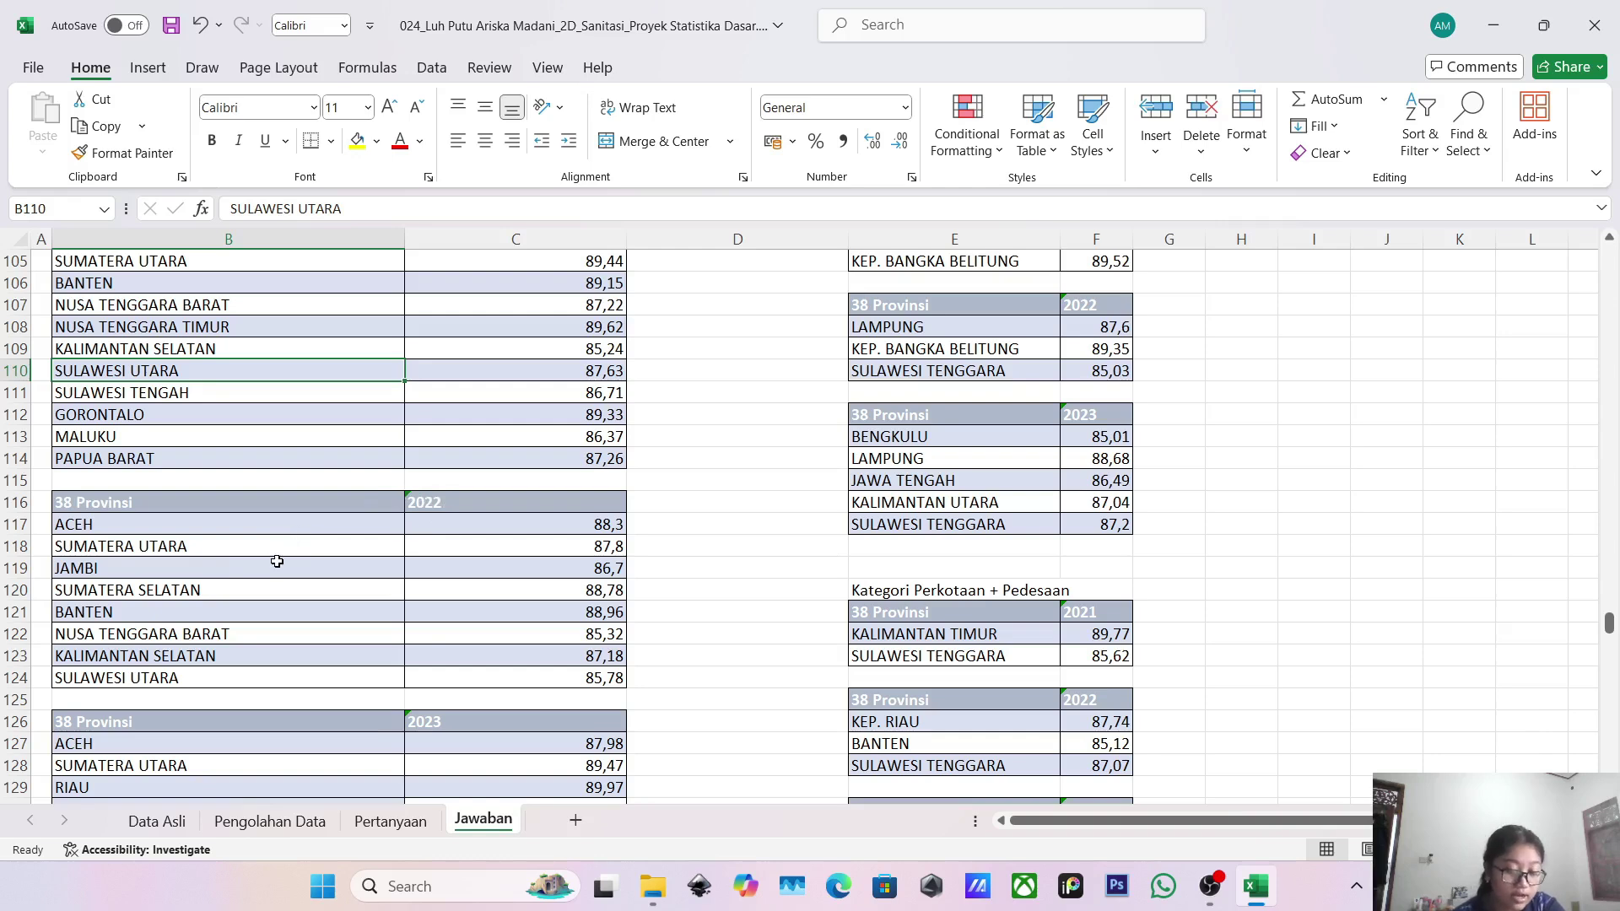
{"action": "scroll", "coordinate": [163, 616], "scroll_direction": "down", "scroll_amount": 3}
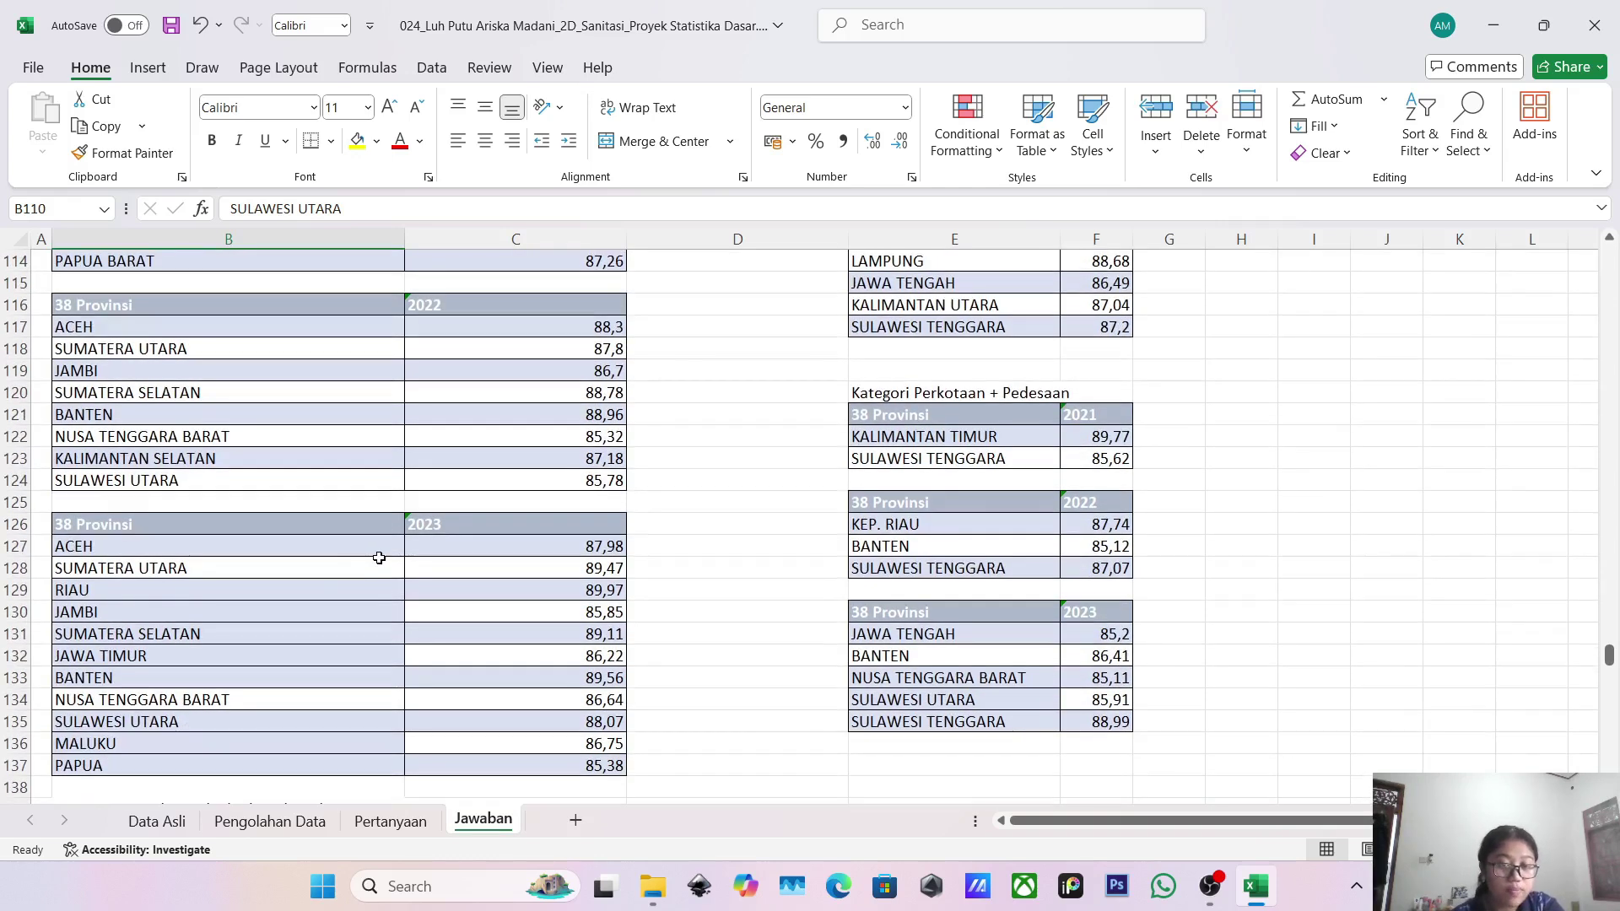
{"action": "left_click", "coordinate": [377, 563]}
{"action": "scroll", "coordinate": [382, 563], "scroll_direction": "down", "scroll_amount": 2}
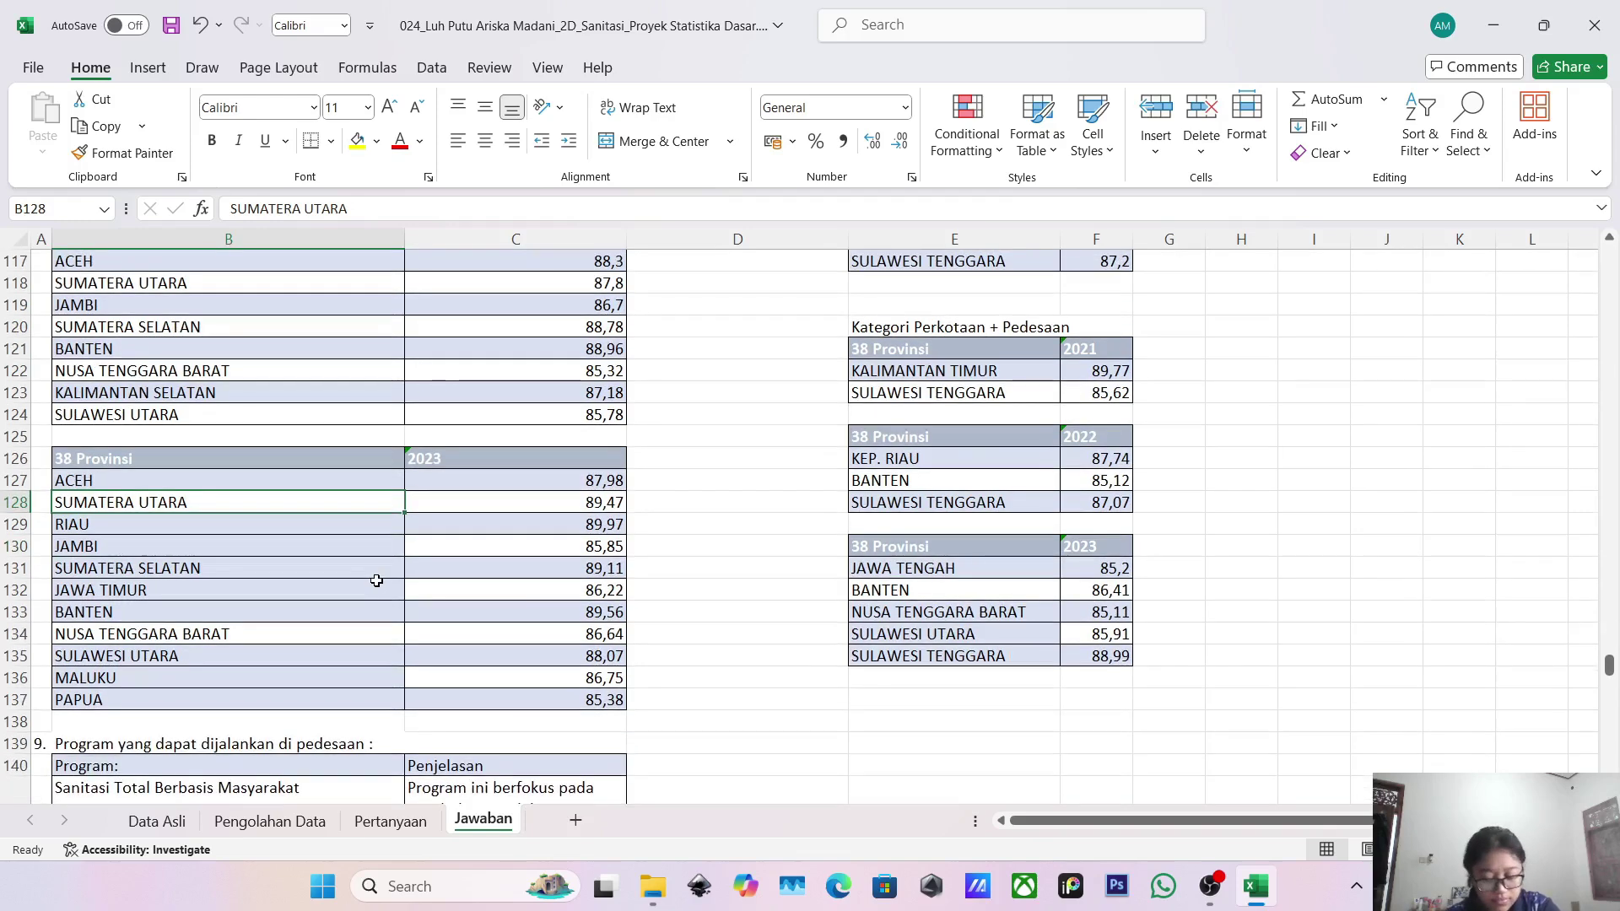
Examine the Kategori Pedesaan and Kategori Perkotaan + Pedesaan province tables of answer 8 for all three years.
{"action": "scroll", "coordinate": [427, 503], "scroll_direction": "right", "scroll_amount": 3}
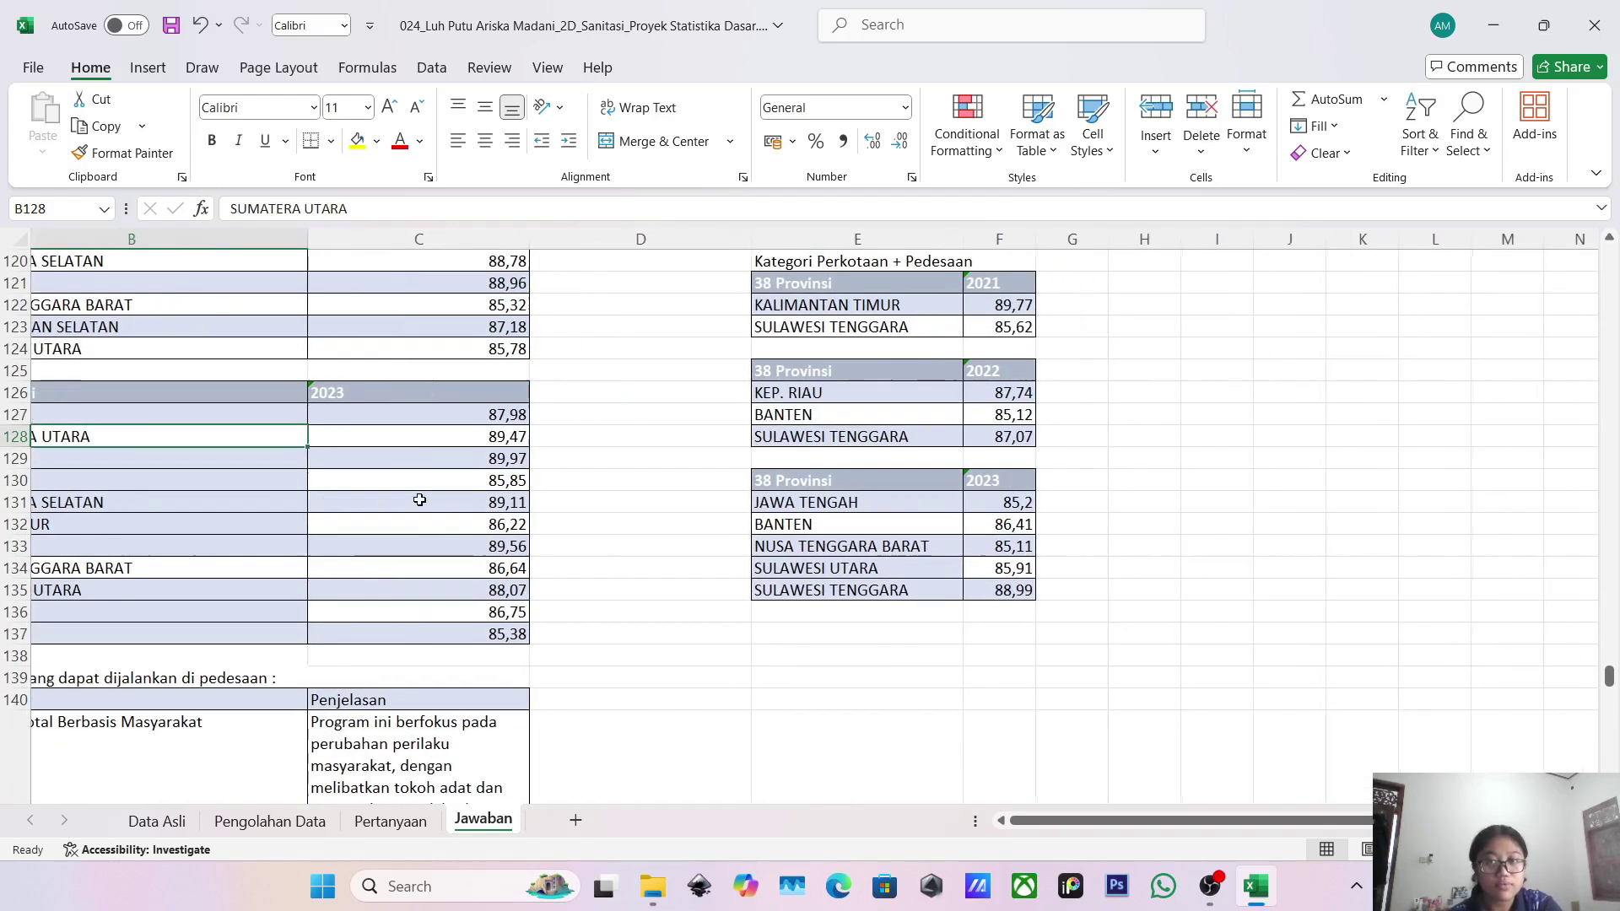
{"action": "scroll", "coordinate": [435, 506], "scroll_direction": "up", "scroll_amount": 4}
{"action": "scroll", "coordinate": [435, 505], "scroll_direction": "up", "scroll_amount": 3}
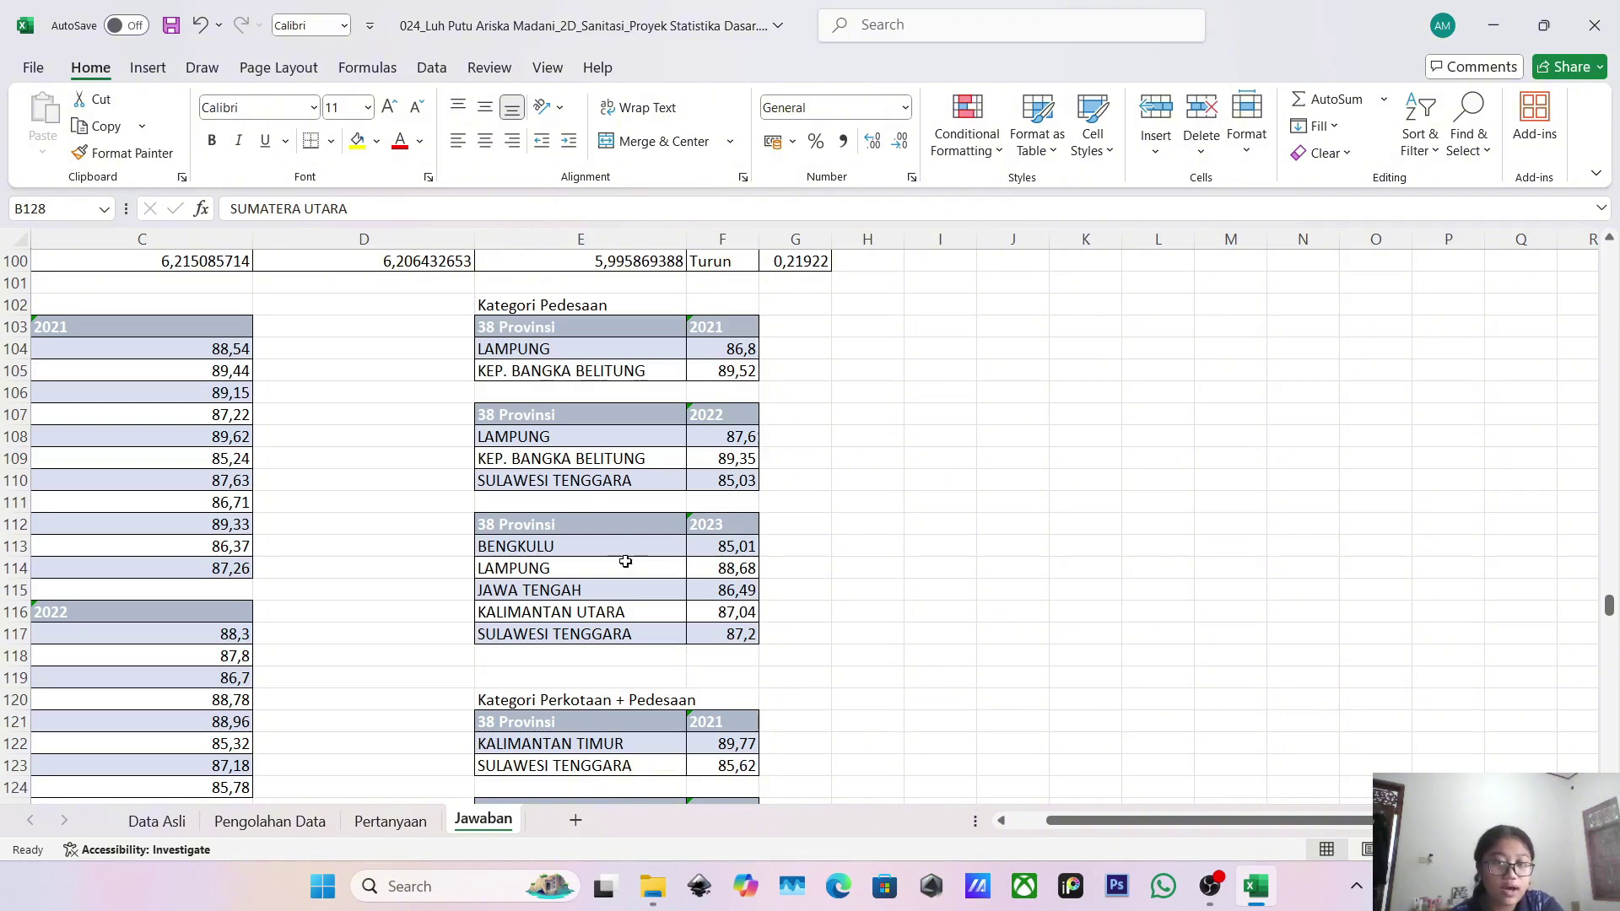
{"action": "scroll", "coordinate": [590, 600], "scroll_direction": "down", "scroll_amount": 4}
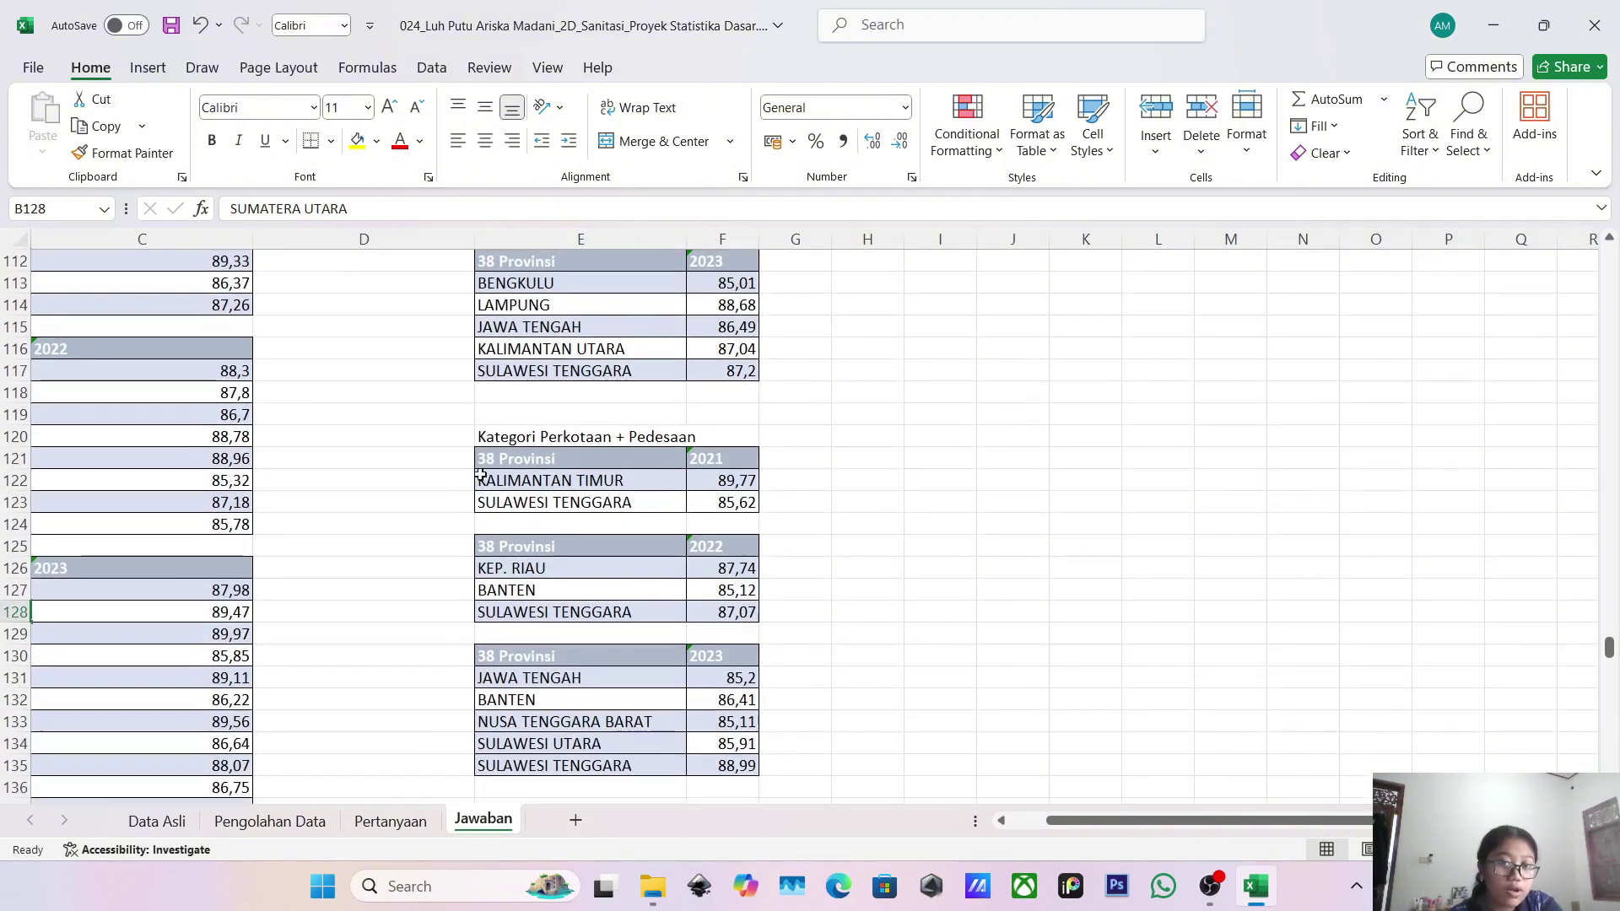
{"action": "scroll", "coordinate": [553, 498], "scroll_direction": "down", "scroll_amount": 1}
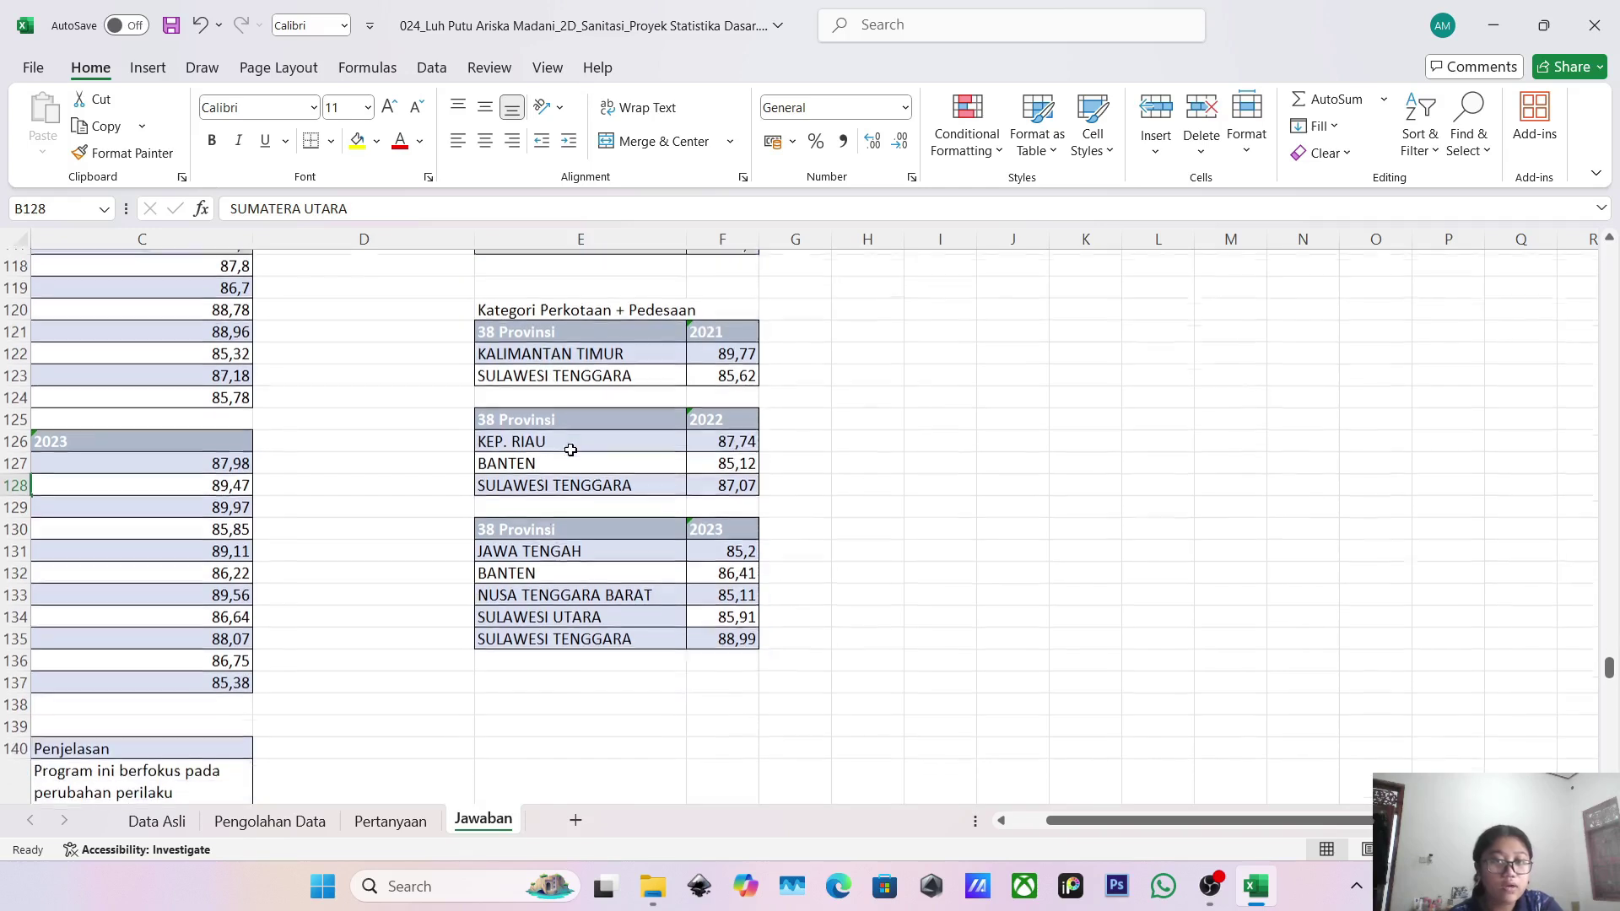
{"action": "scroll", "coordinate": [561, 429], "scroll_direction": "down", "scroll_amount": 1}
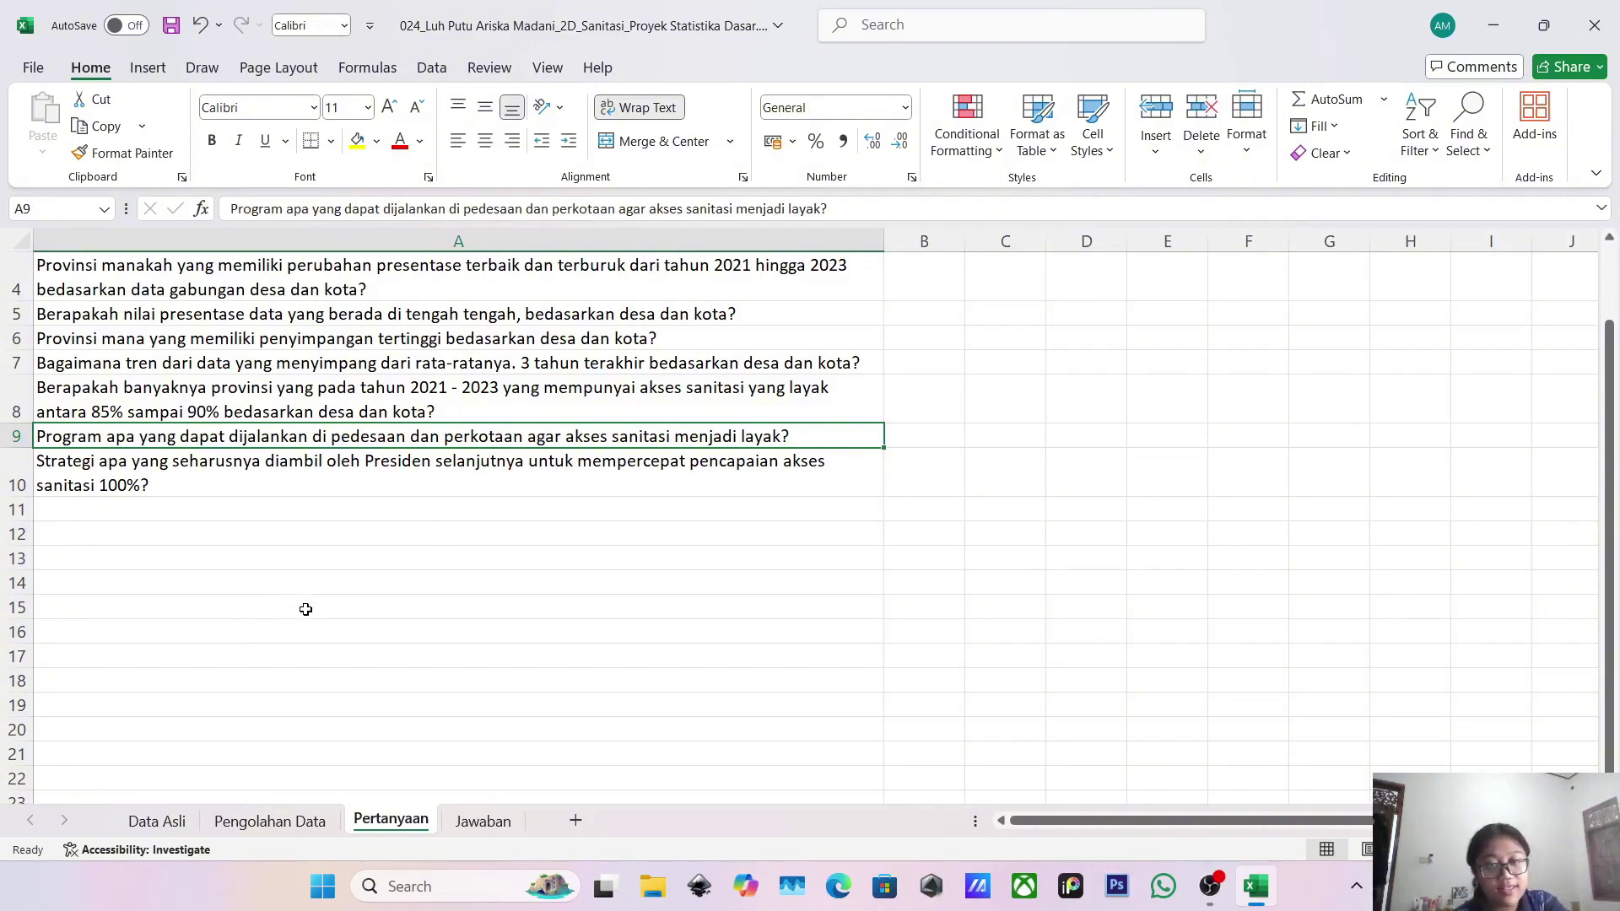
Review answer 9 on the Jawaban sheet, covering the rural and urban sanitation programs and their explanations.
{"action": "left_click", "coordinate": [451, 825]}
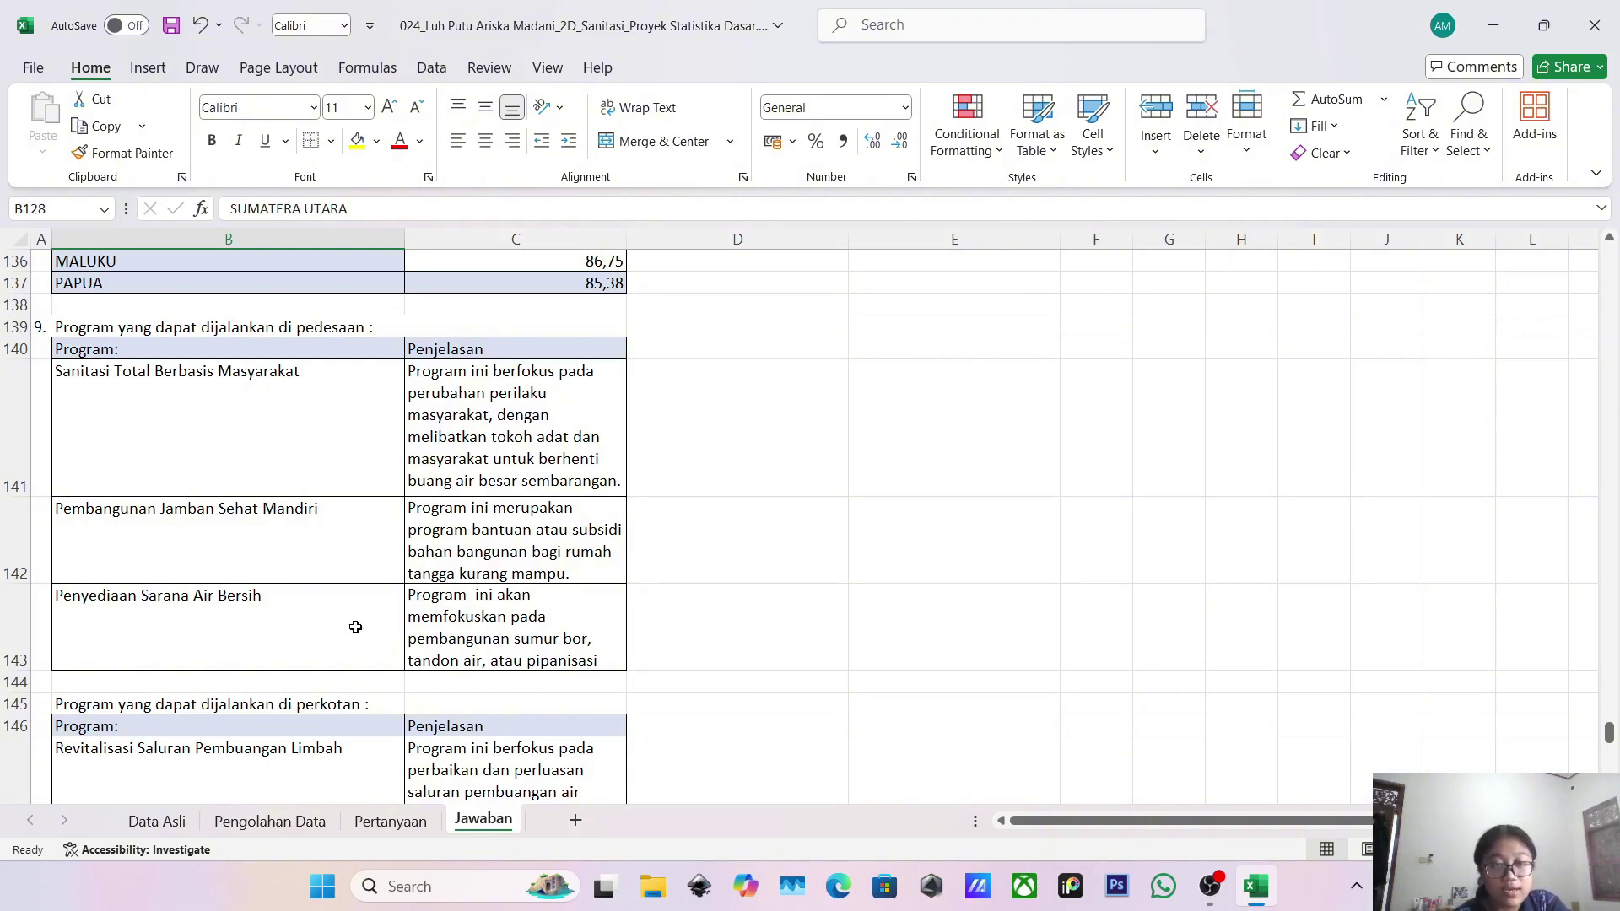
{"action": "scroll", "coordinate": [251, 589], "scroll_direction": "down", "scroll_amount": 3}
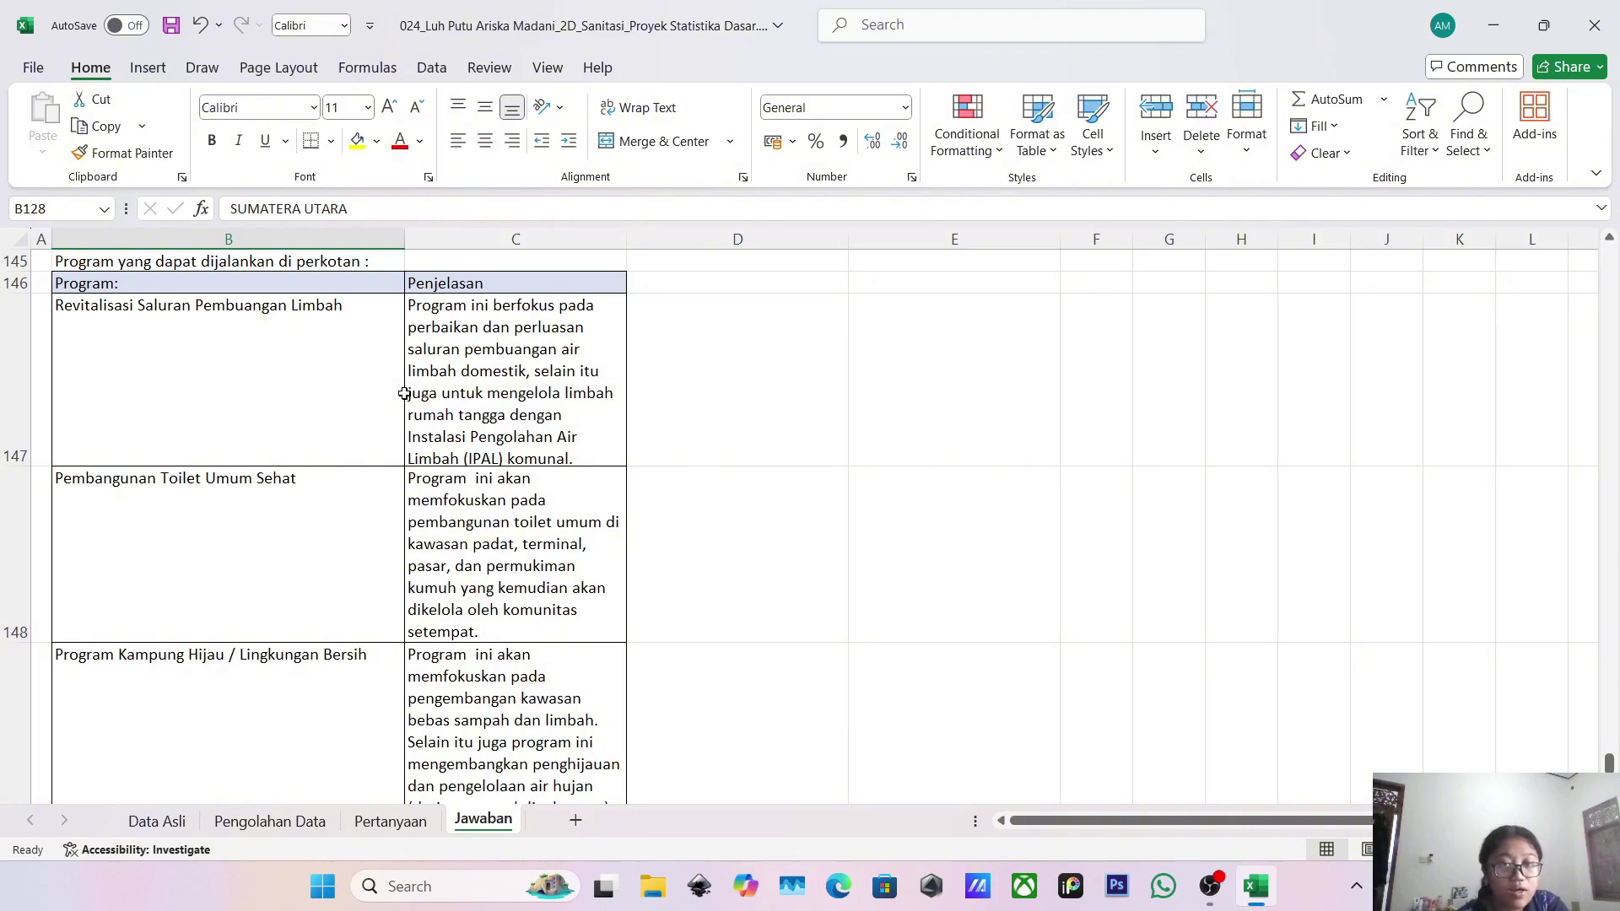
{"action": "scroll", "coordinate": [406, 393], "scroll_direction": "down", "scroll_amount": 1}
{"action": "scroll", "coordinate": [357, 419], "scroll_direction": "up", "scroll_amount": 1}
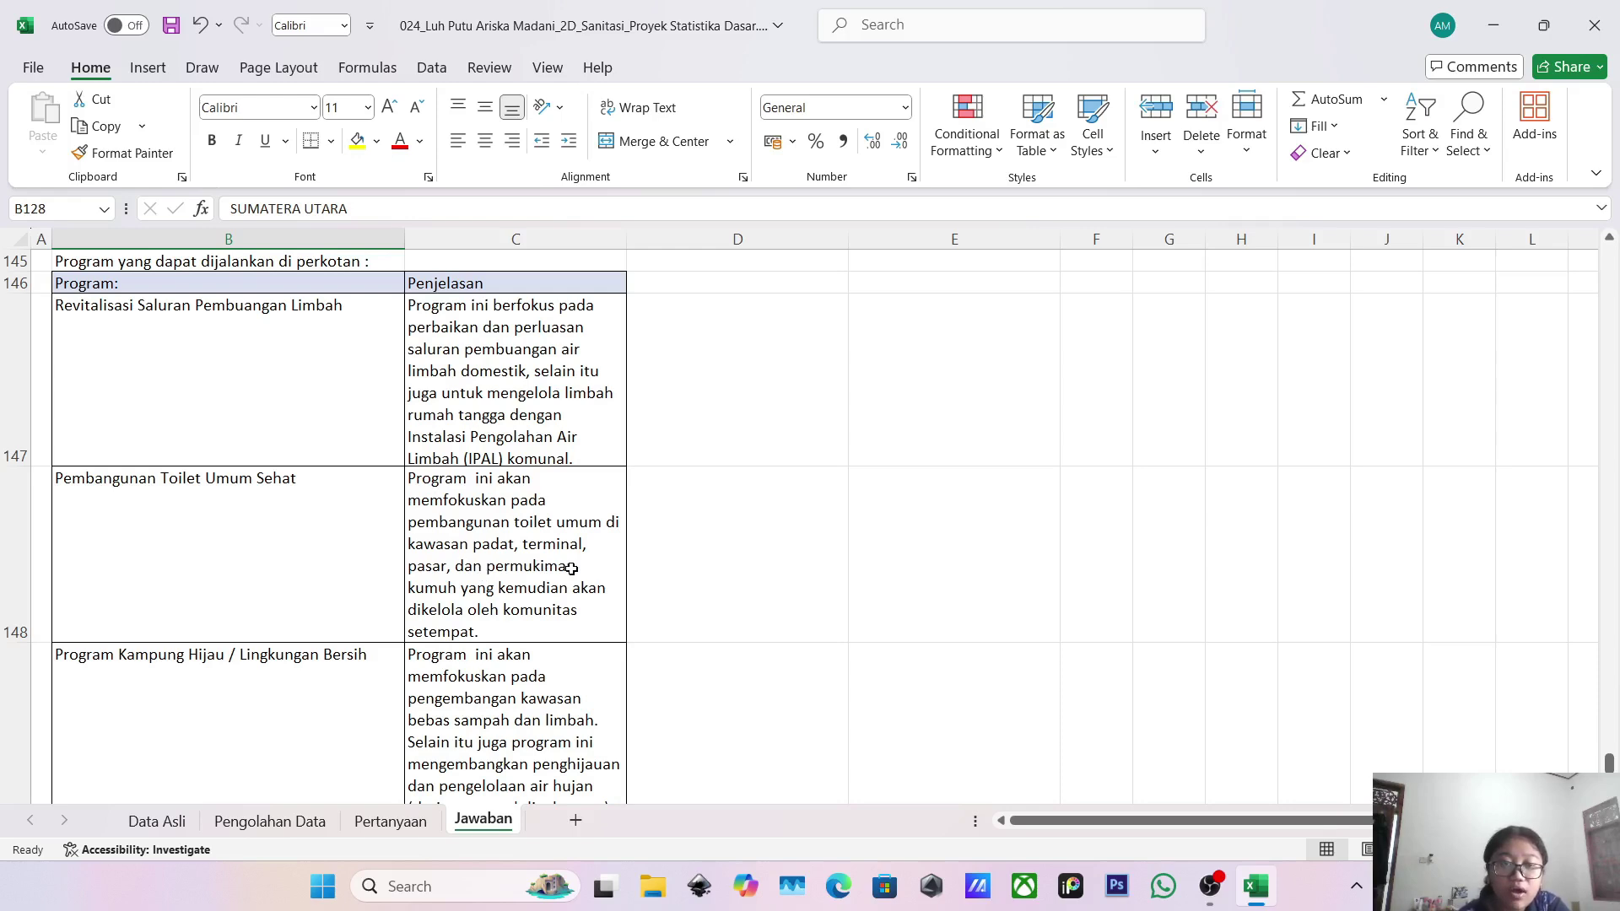
{"action": "scroll", "coordinate": [571, 568], "scroll_direction": "down", "scroll_amount": 1}
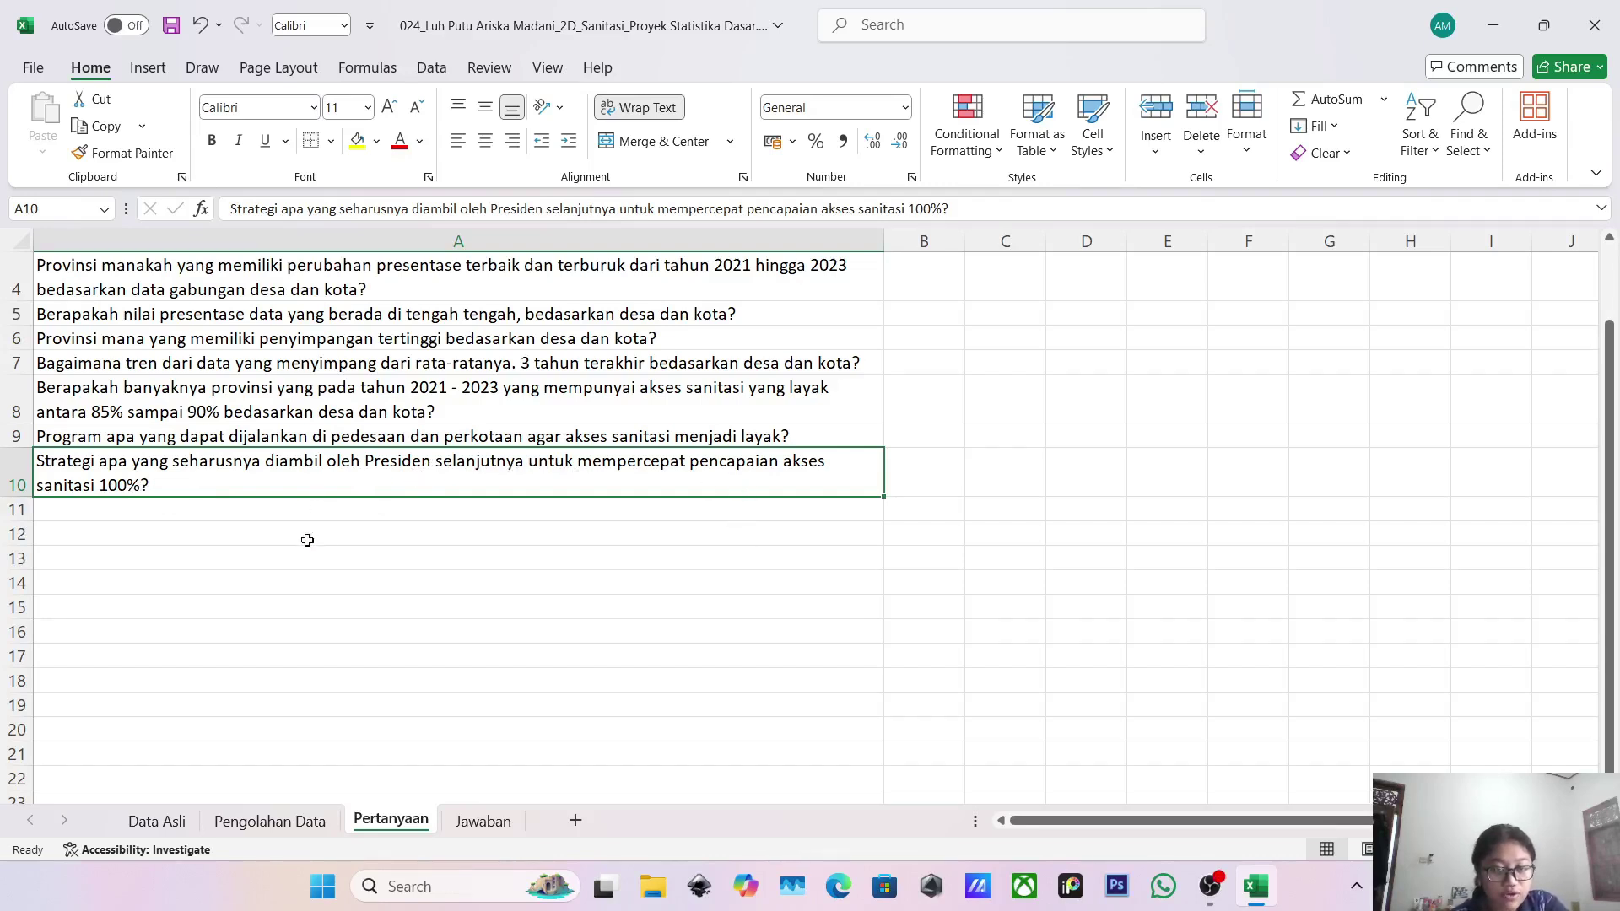
Review the government strategies in answer 10 on the Jawaban sheet, and return to the source table on Data Asli.
{"action": "left_click", "coordinate": [485, 820]}
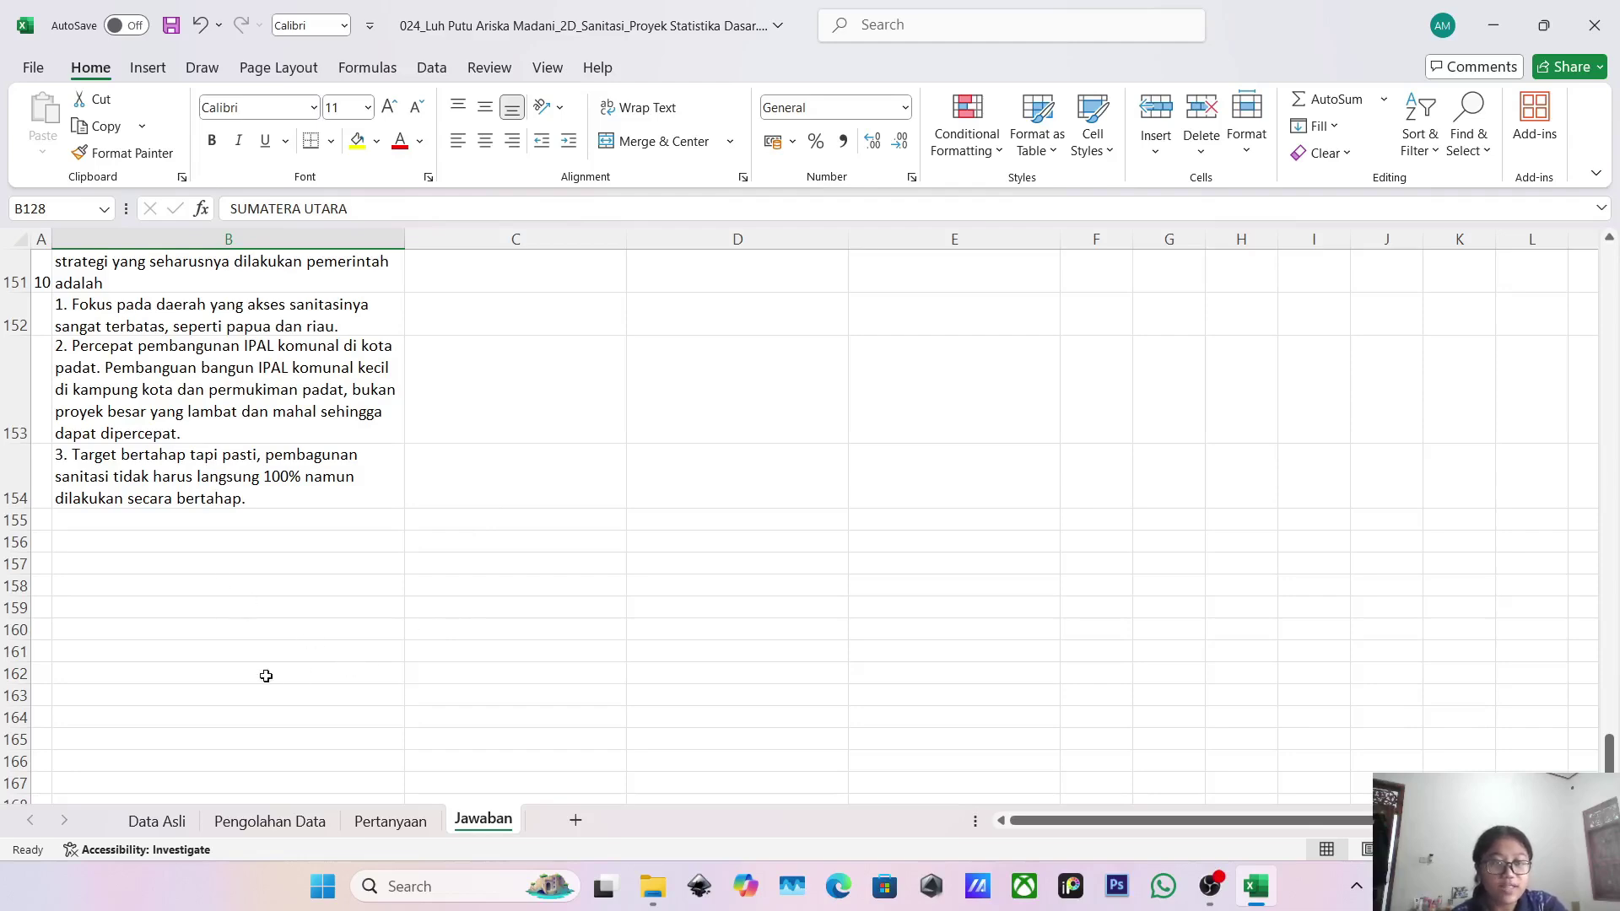
{"action": "left_click", "coordinate": [157, 821]}
{"action": "scroll", "coordinate": [312, 673], "scroll_direction": "up", "scroll_amount": 2}
{"action": "scroll", "coordinate": [313, 672], "scroll_direction": "up", "scroll_amount": 6}
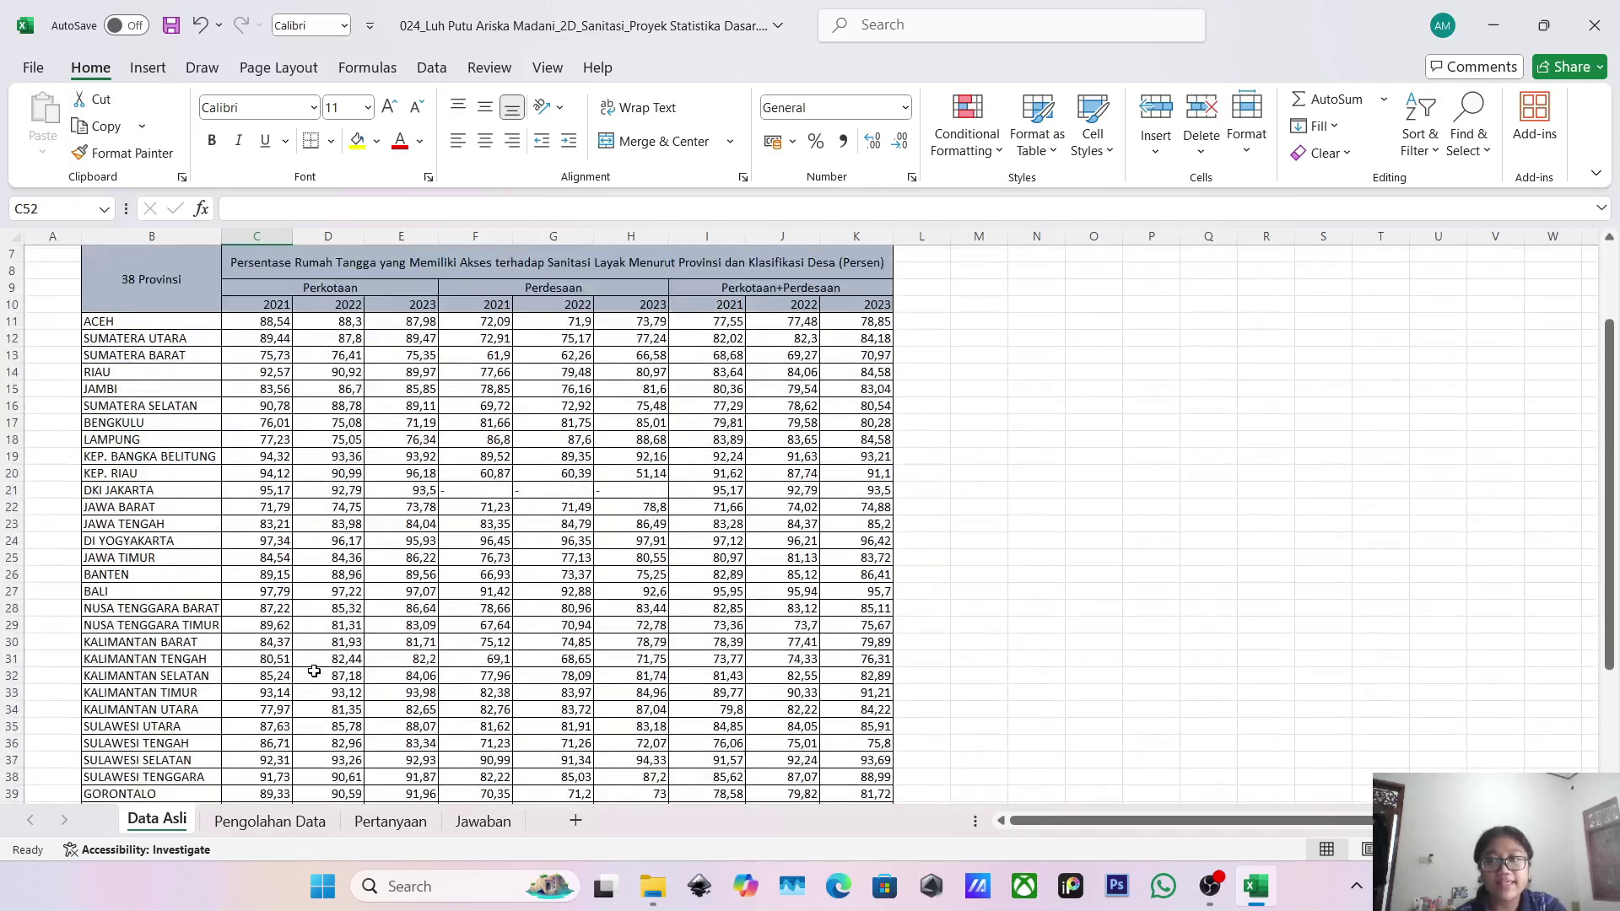